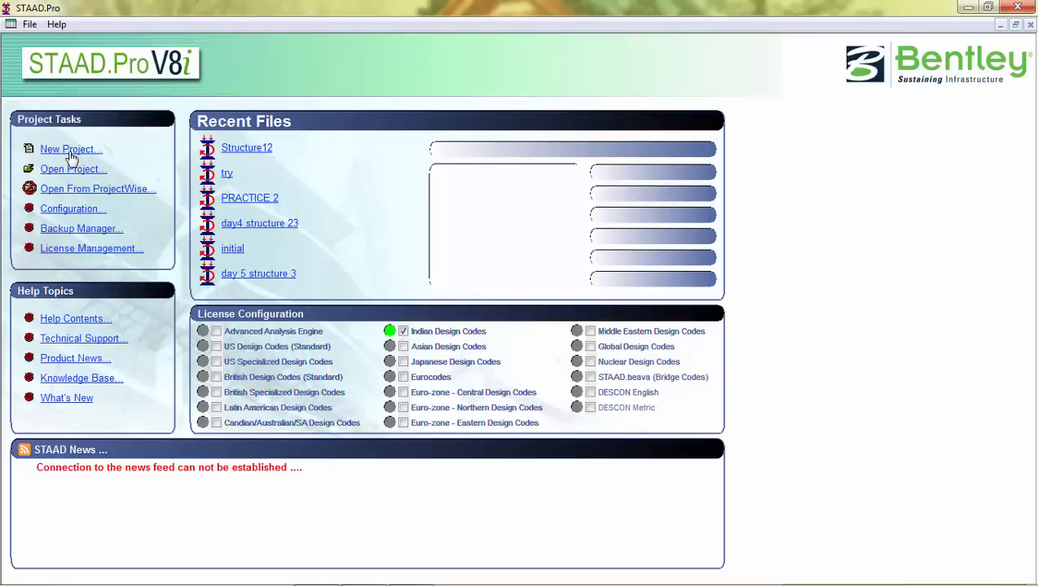
Step: Preview the New Project and Open Project dialogs, closing each without changes
left_click(70, 150)
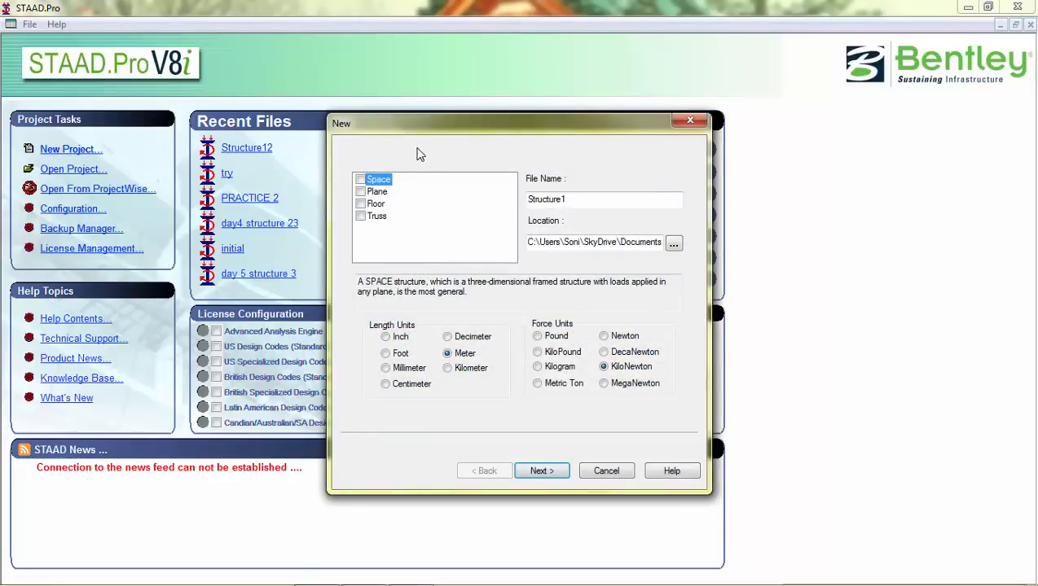
left_click(690, 121)
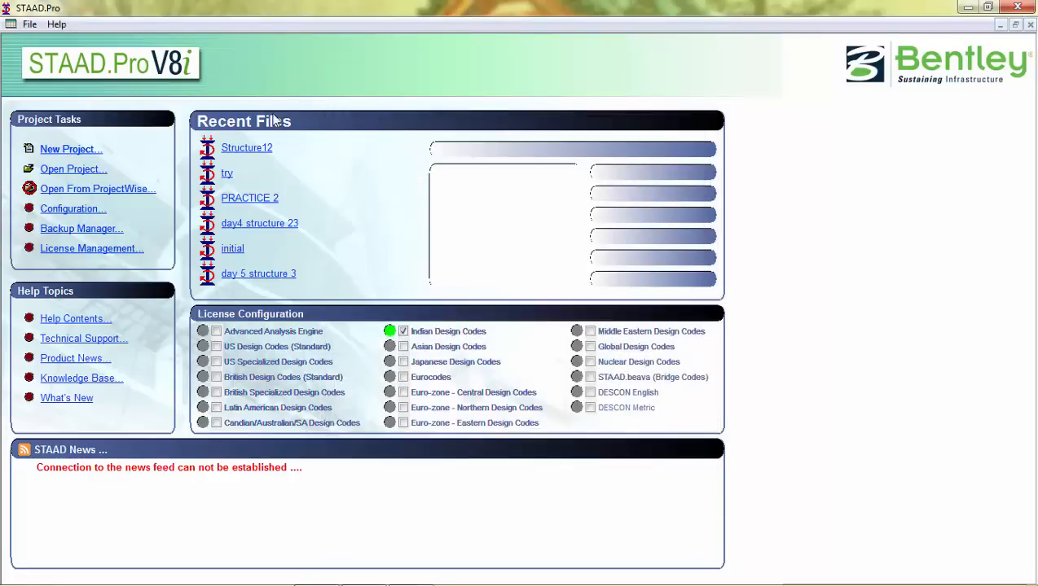
left_click(86, 170)
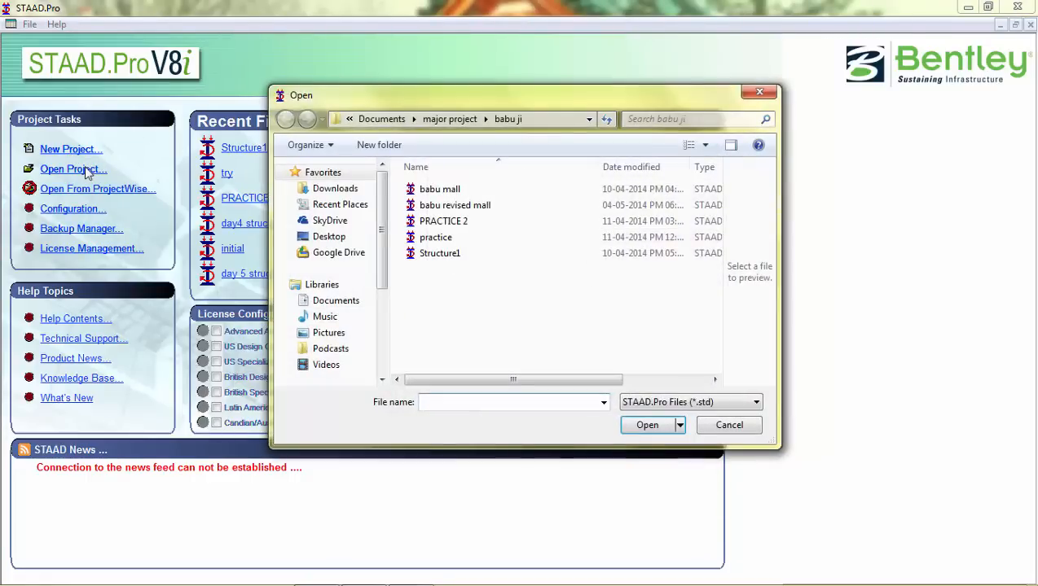
left_click(759, 92)
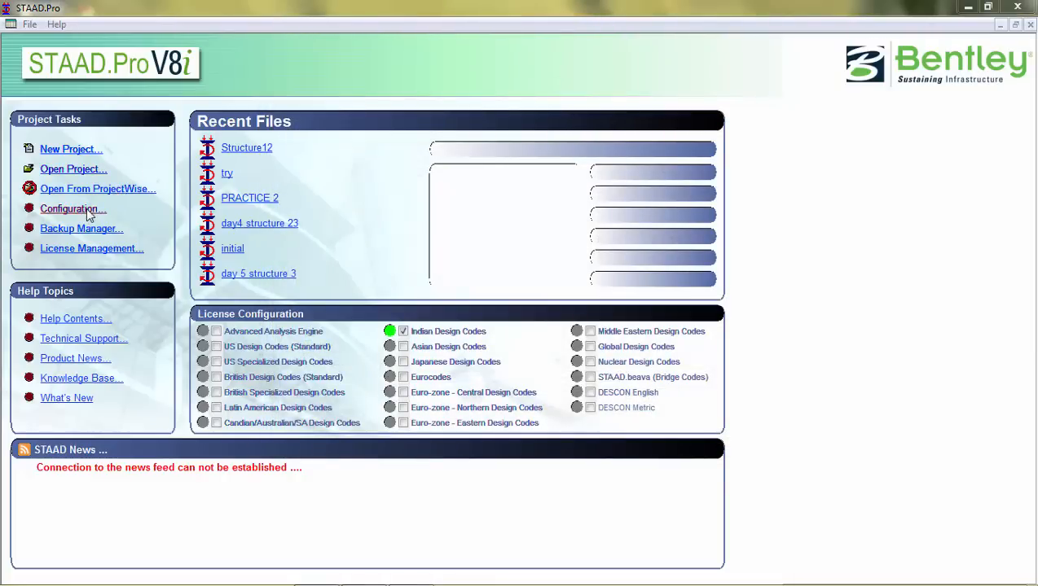
Step: Open the program configuration and review the base unit and background color settings
left_click(69, 210)
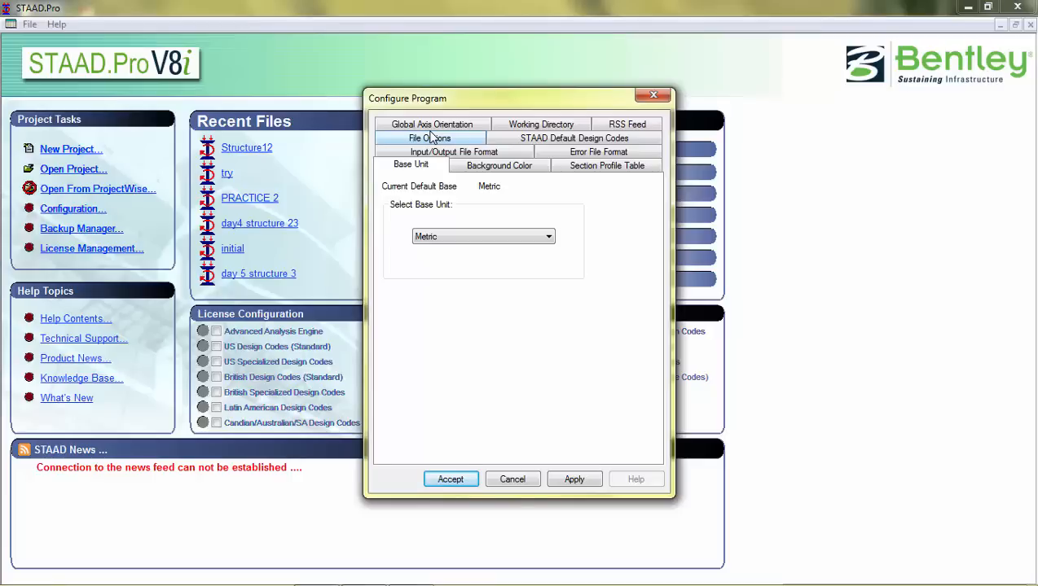
left_click(466, 238)
left_click(466, 238)
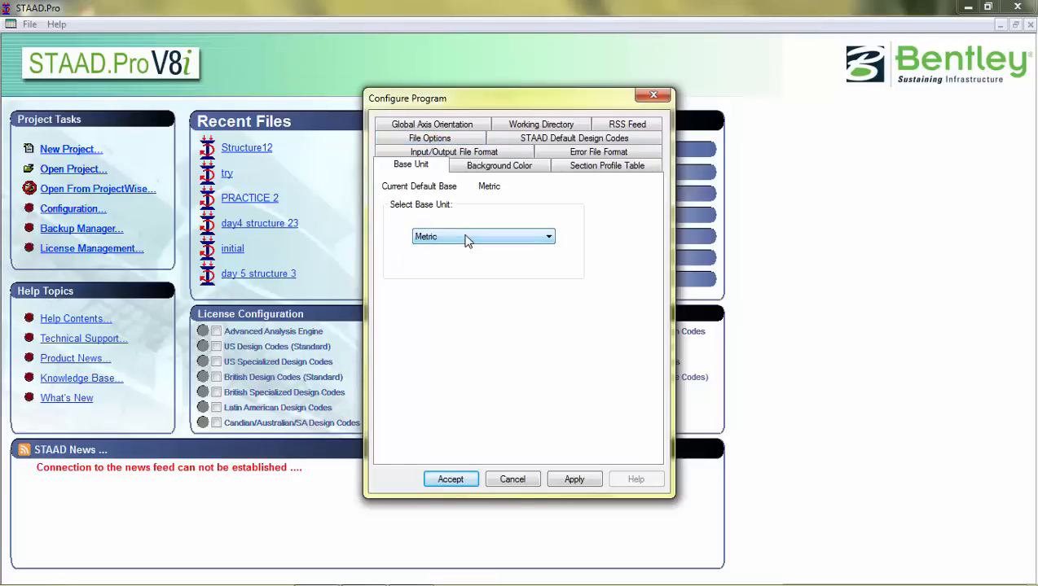
left_click(485, 169)
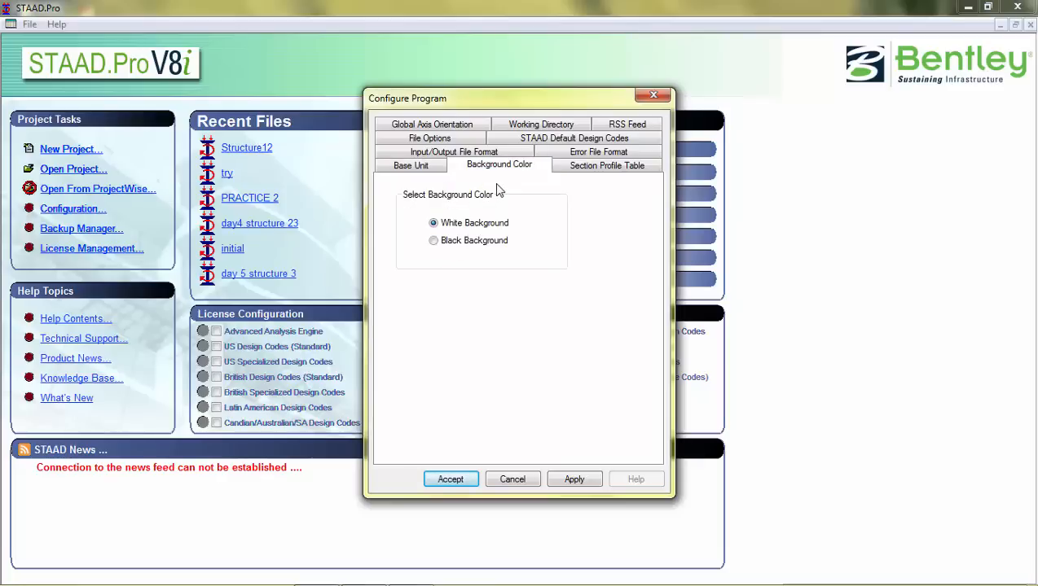
Step: Set the default steel design code to IS800
left_click(543, 140)
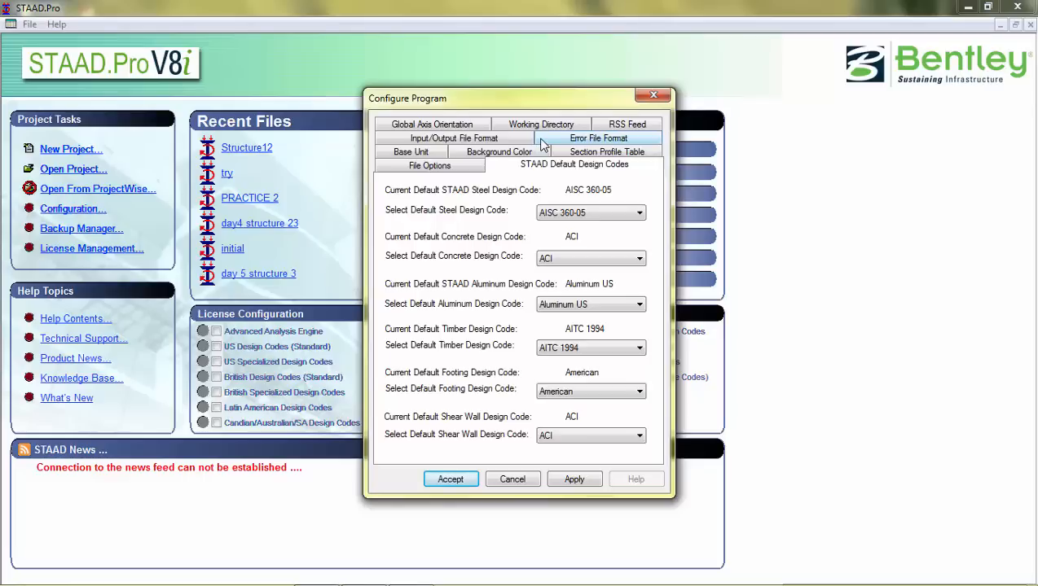
left_click(553, 217)
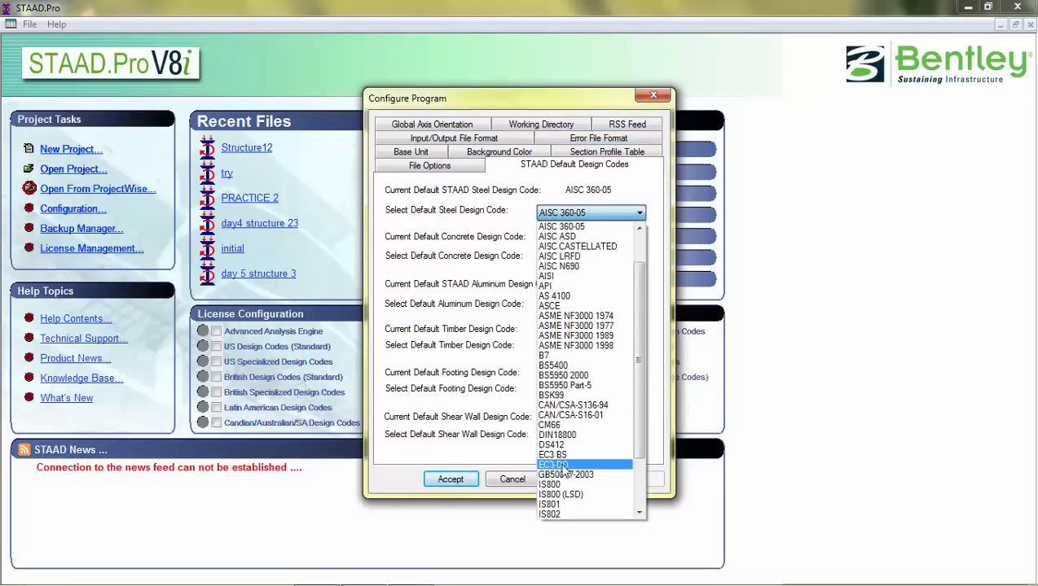
left_click(551, 485)
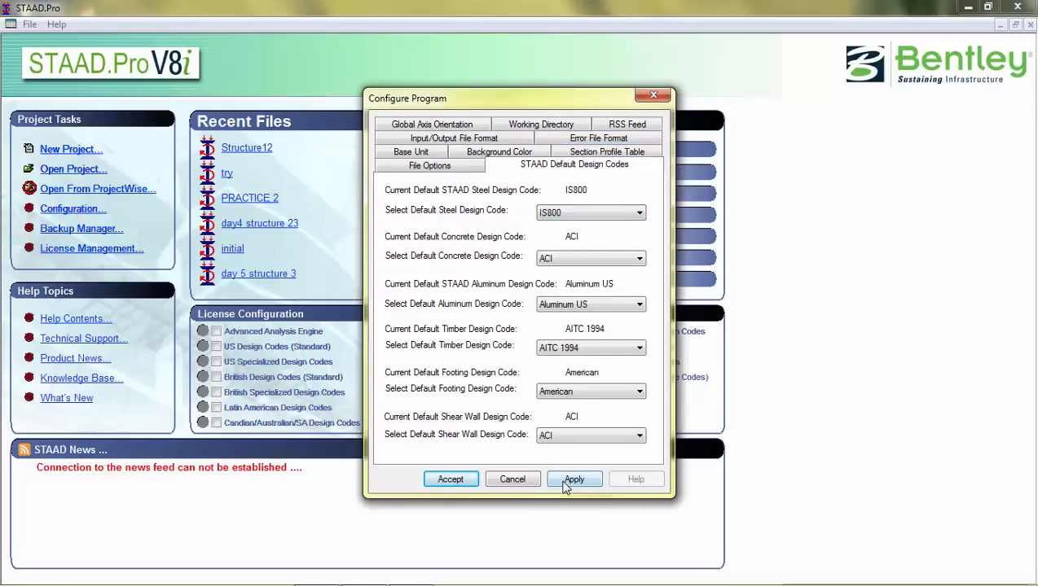
Step: Set the default concrete design code to IS456
left_click(553, 263)
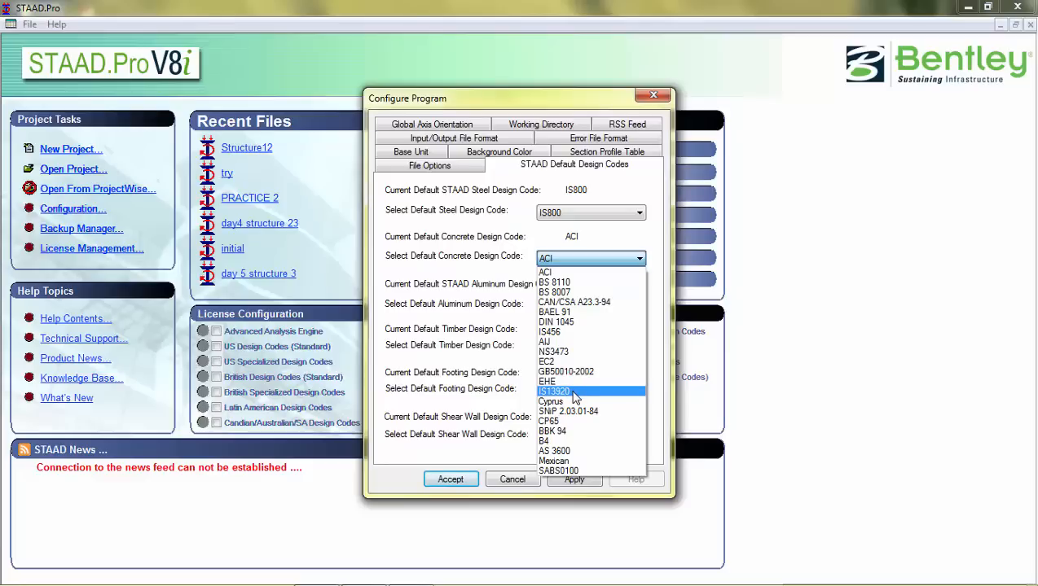
key("i")
key("i")
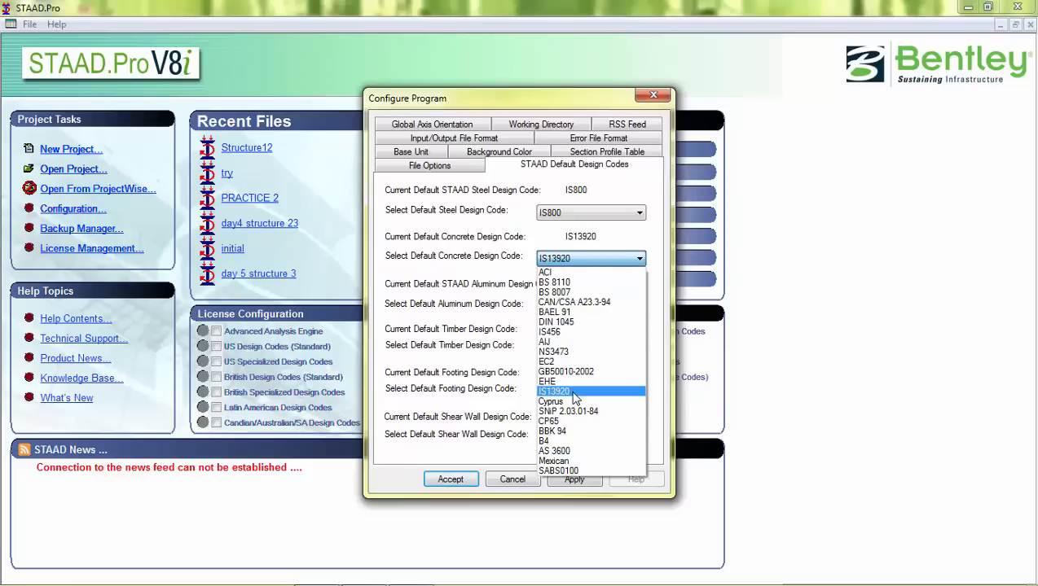
left_click(562, 333)
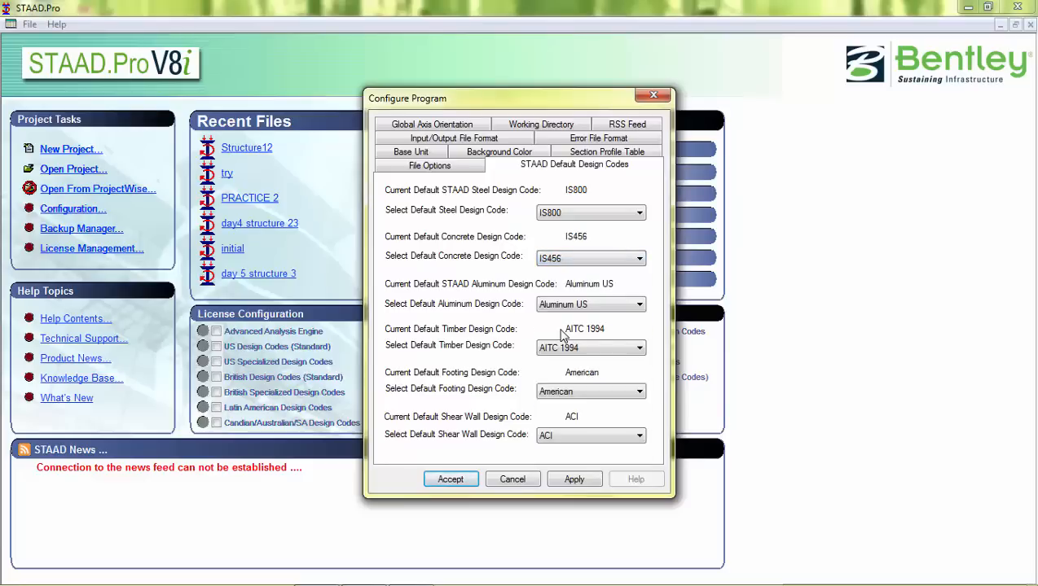
Step: Review the aluminum, timber and footing design code options without changing them
left_click(581, 306)
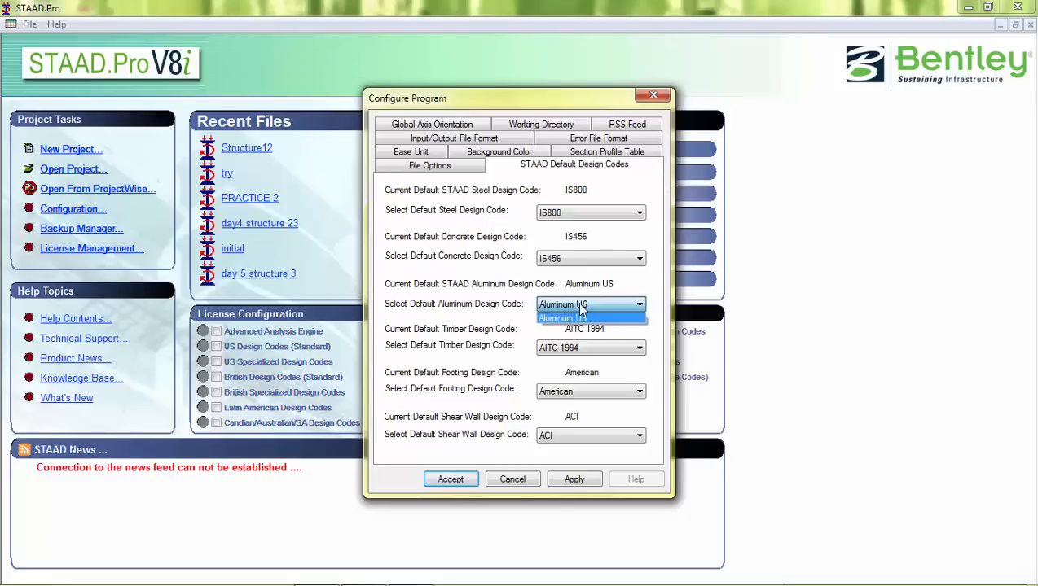
left_click(582, 306)
left_click(581, 348)
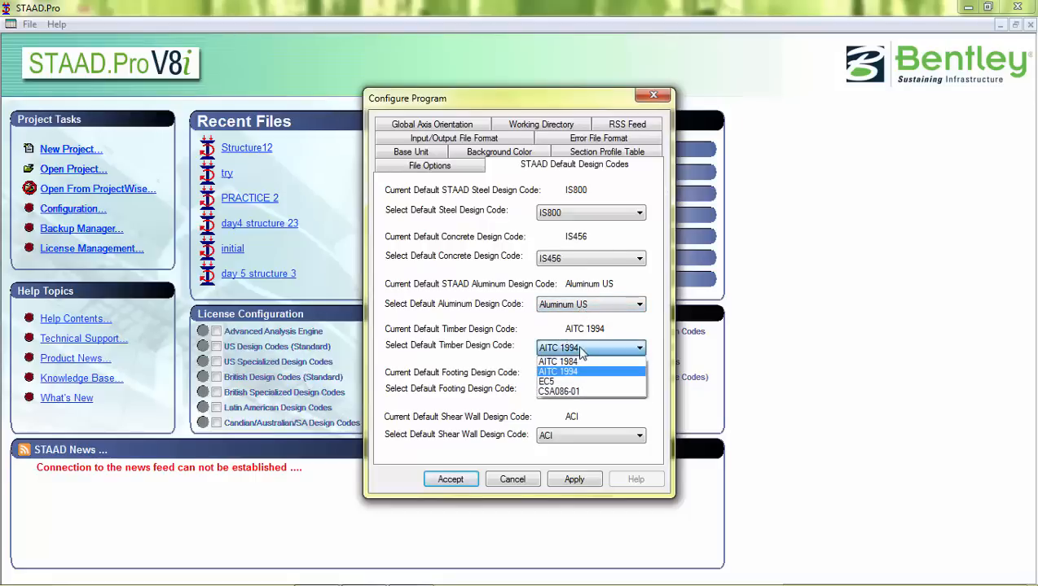
left_click(581, 348)
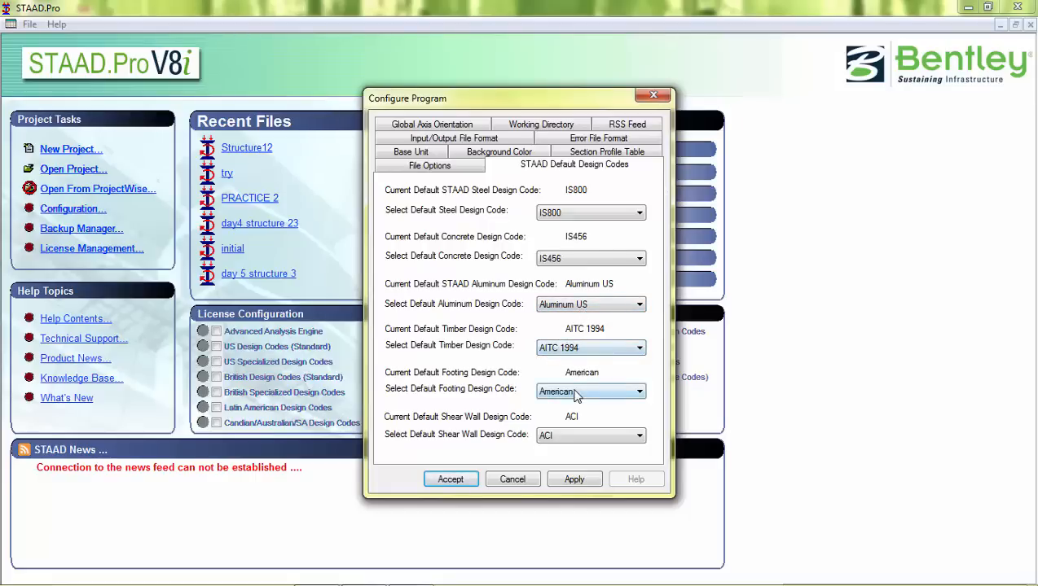
left_click(576, 394)
left_click(575, 394)
Step: Set the default shear wall design code to IS456 and apply the changes
left_click(574, 437)
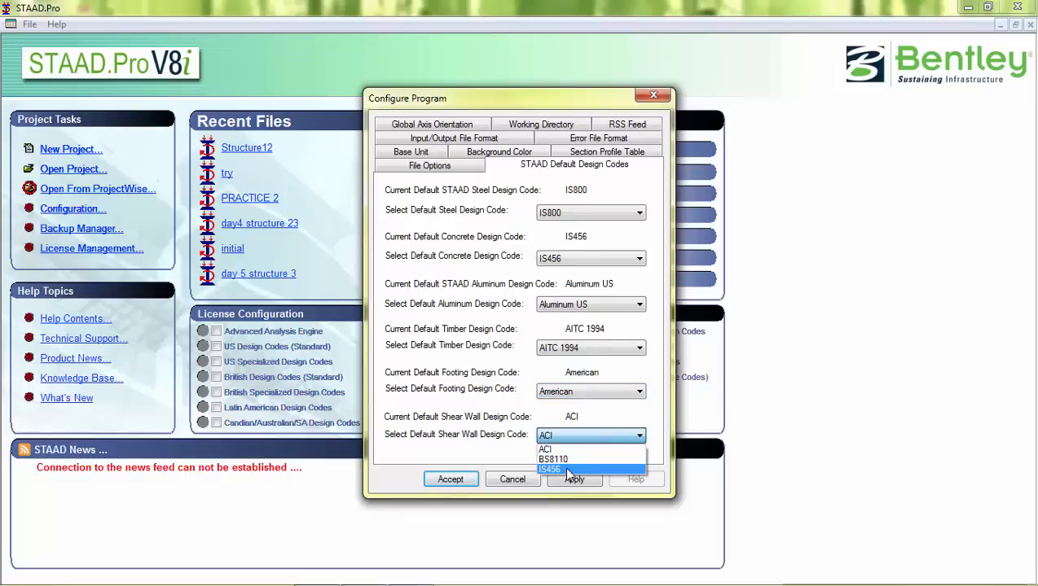
left_click(569, 470)
left_click(563, 480)
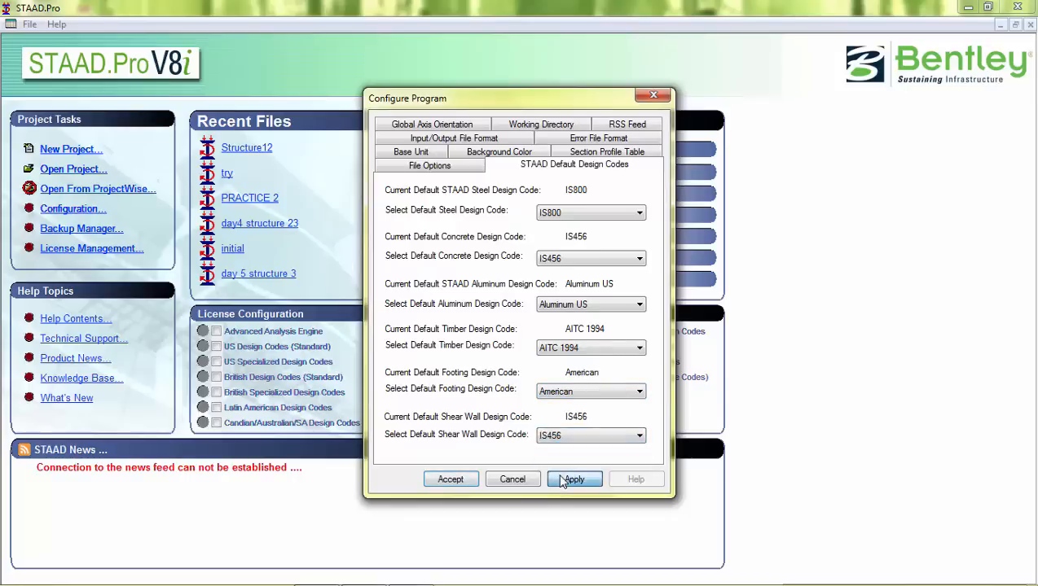
Step: Review the global axis orientation and input/output file format settings, then accept the configuration
left_click(438, 129)
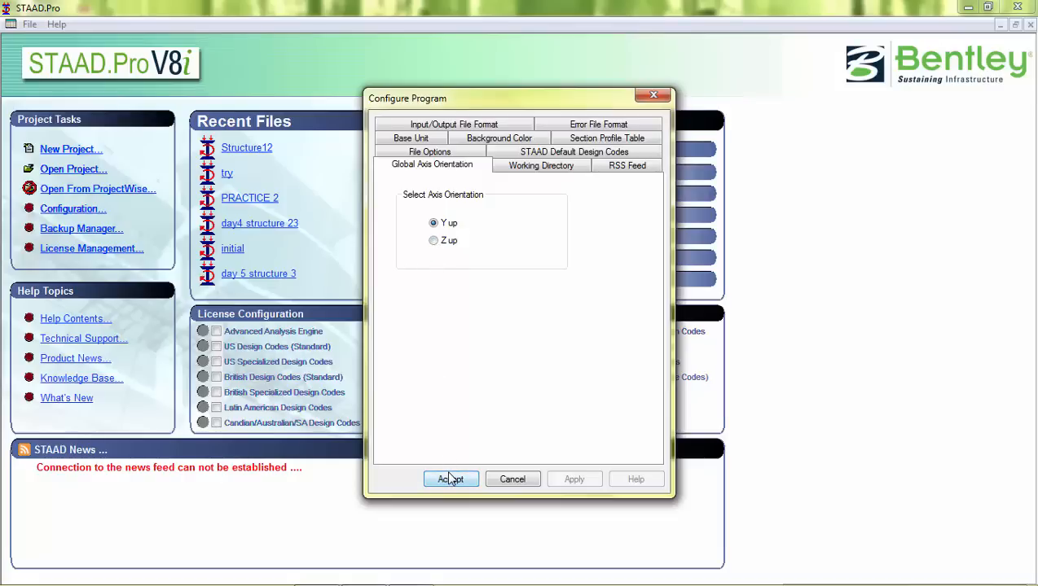
left_click(481, 125)
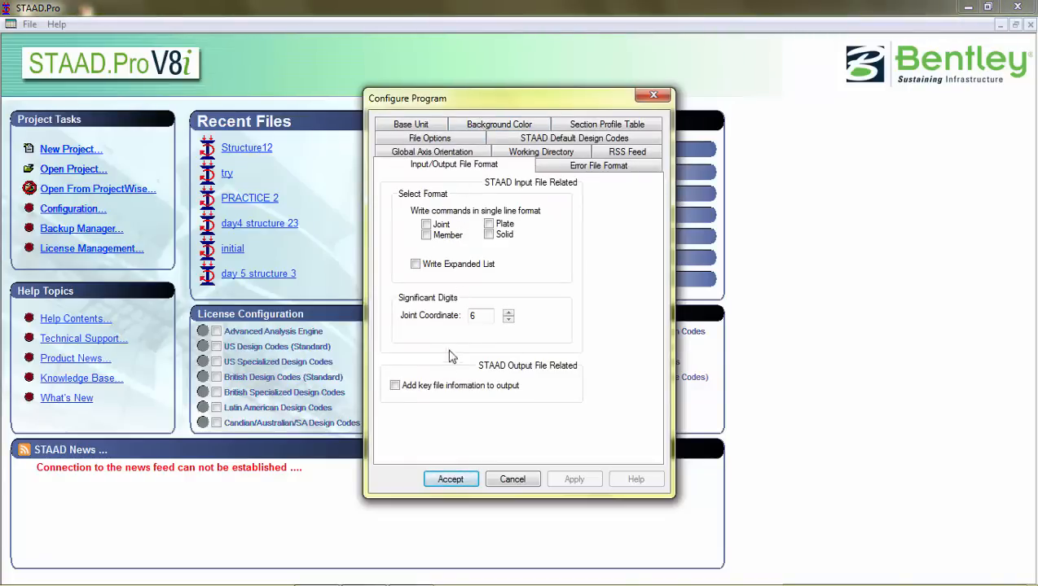
left_click(451, 480)
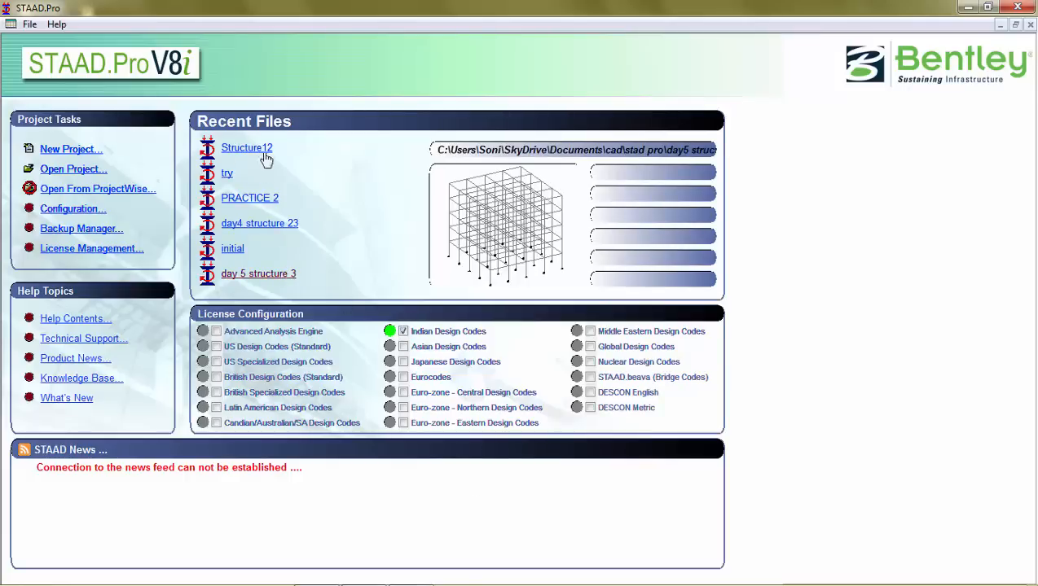
Step: Review the Backup Manager auto-save settings and close it
mouse_move(258, 152)
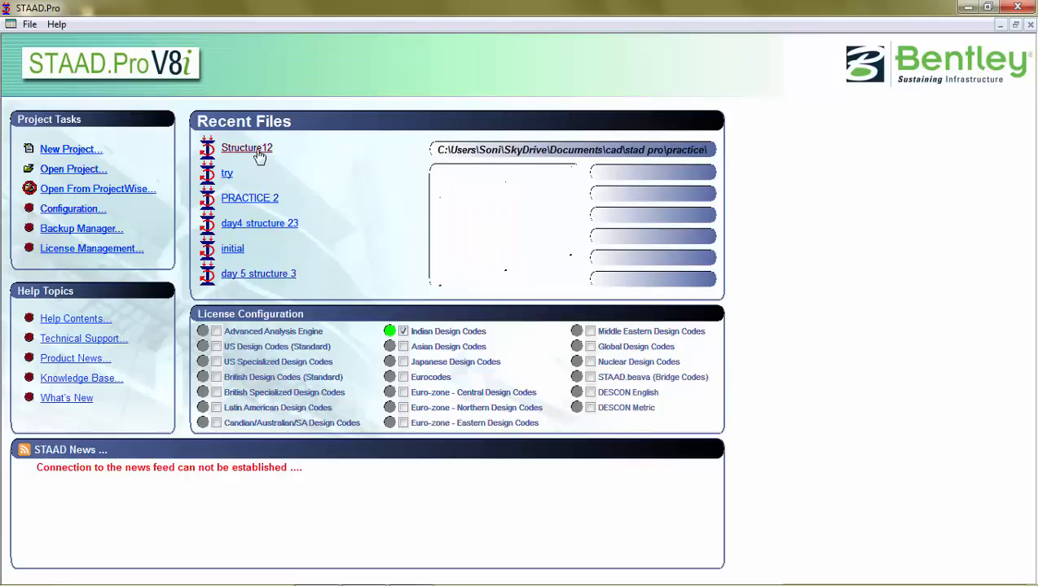
mouse_move(229, 181)
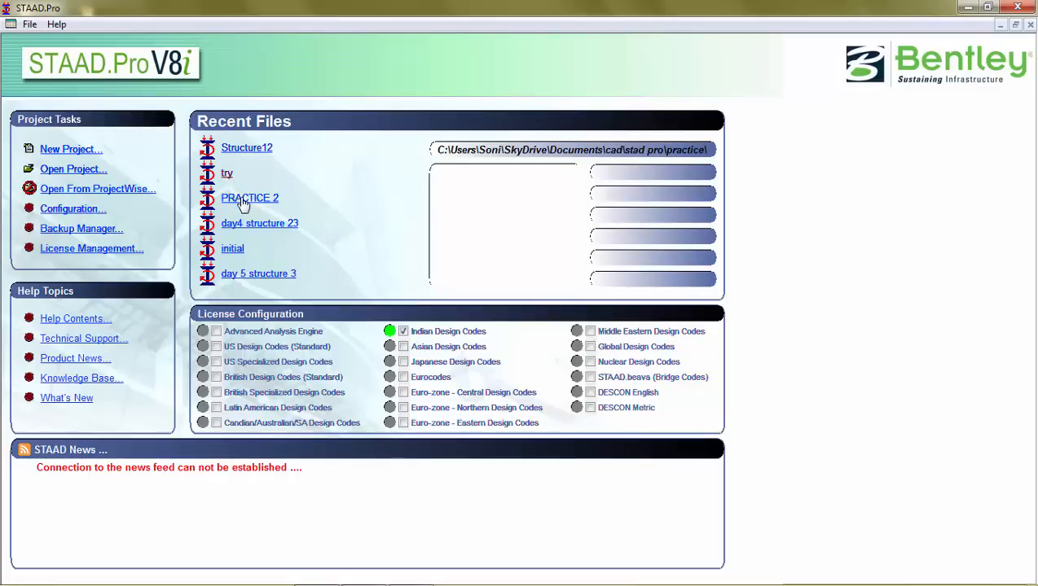
mouse_move(243, 200)
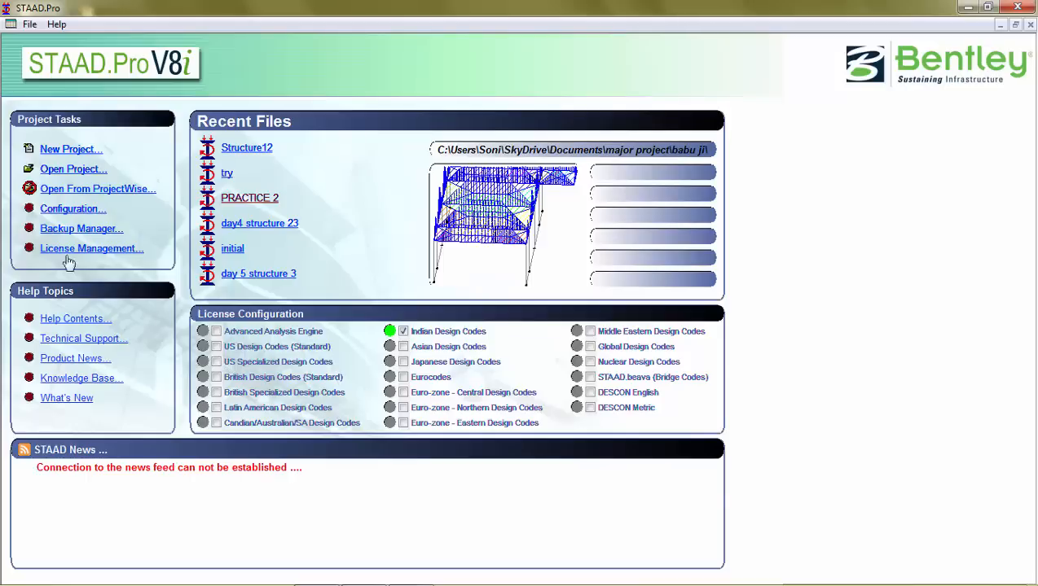
left_click(82, 229)
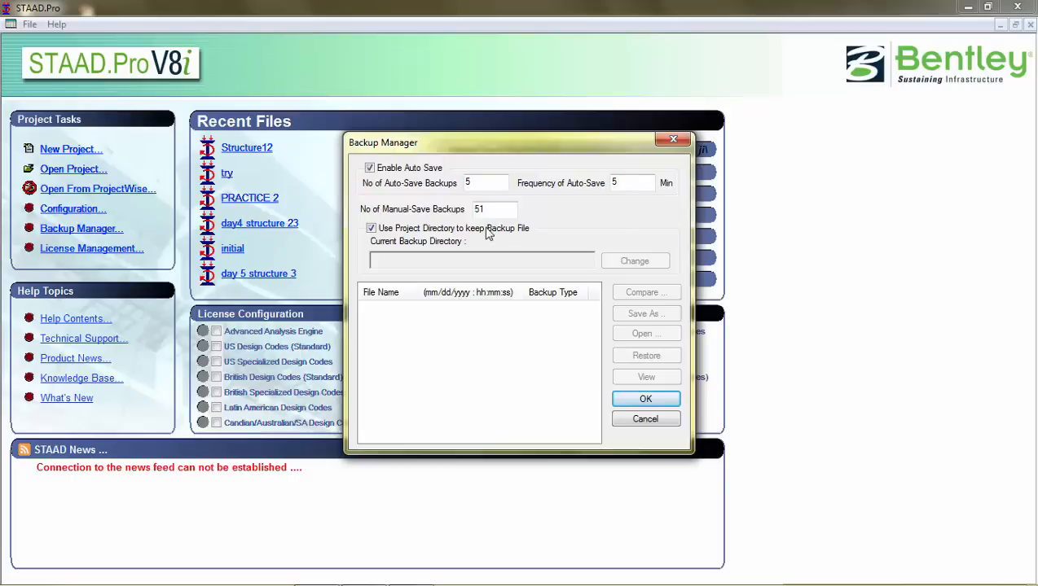
left_click(646, 400)
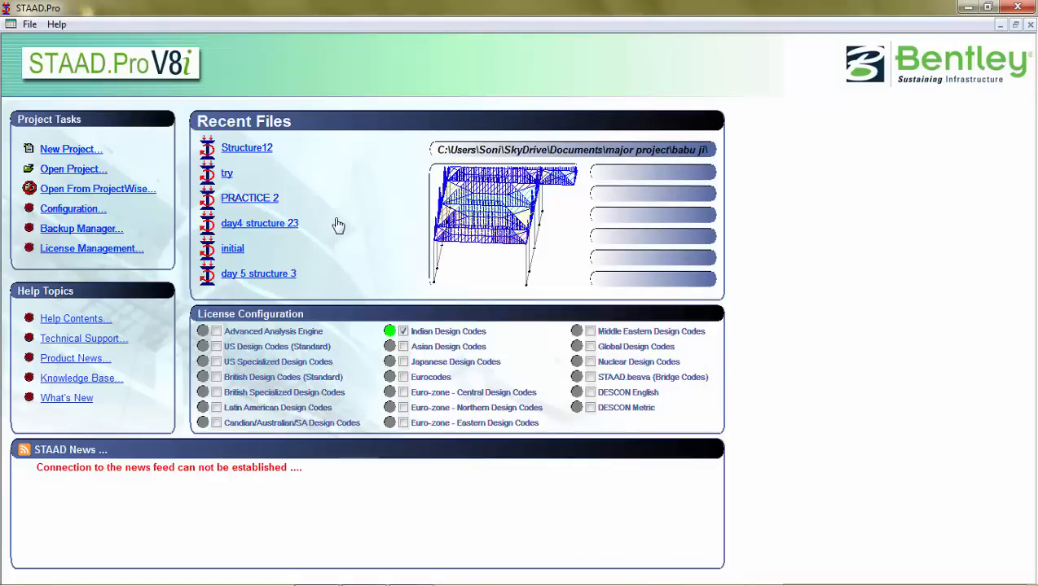
Step: Start a new project and choose the Plane structure type
left_click(70, 151)
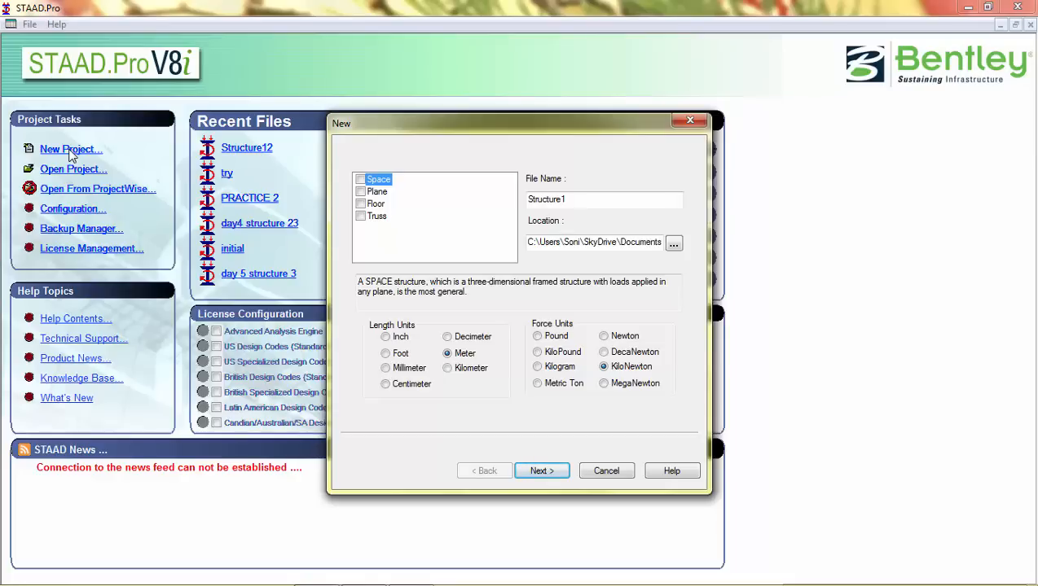
left_click(363, 191)
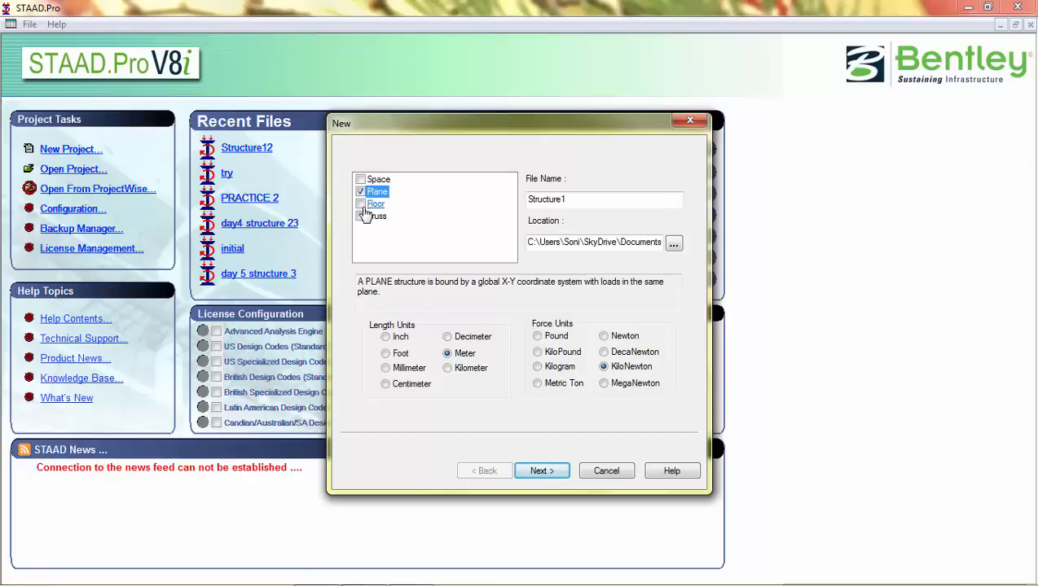
left_click(363, 204)
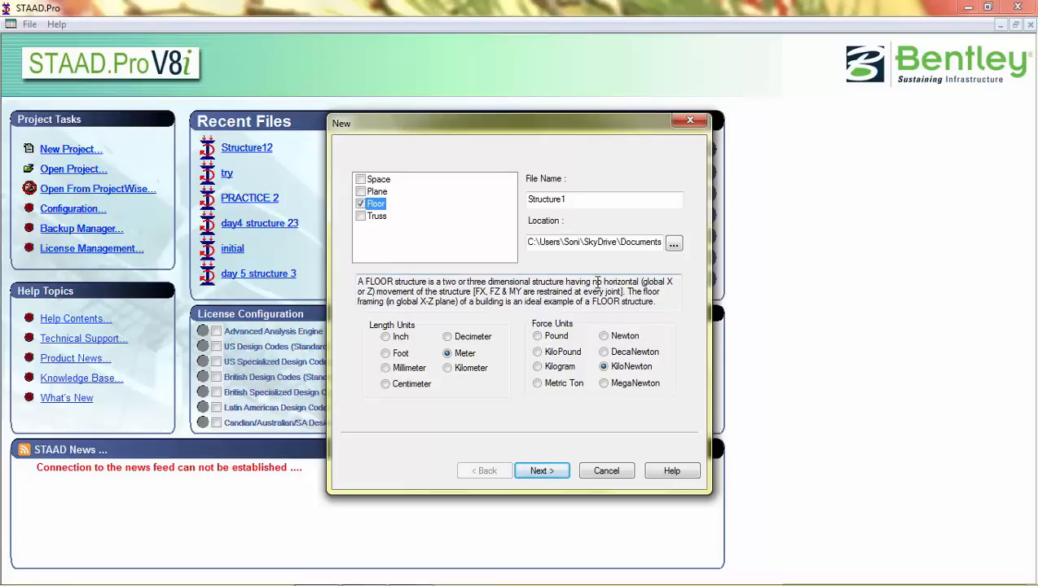
left_click(365, 217)
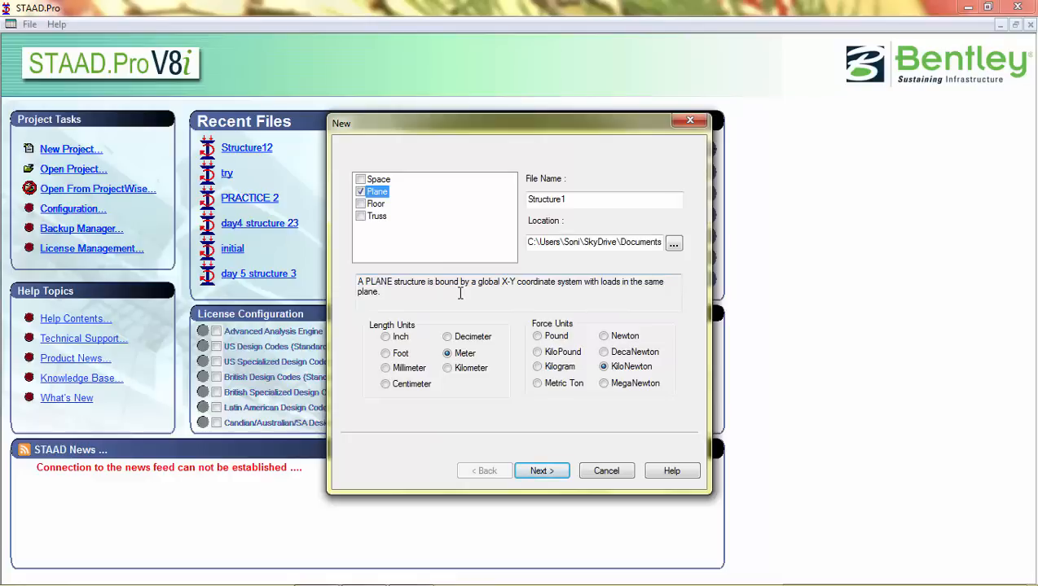
Step: Name the new project file practice 1
left_click(565, 199)
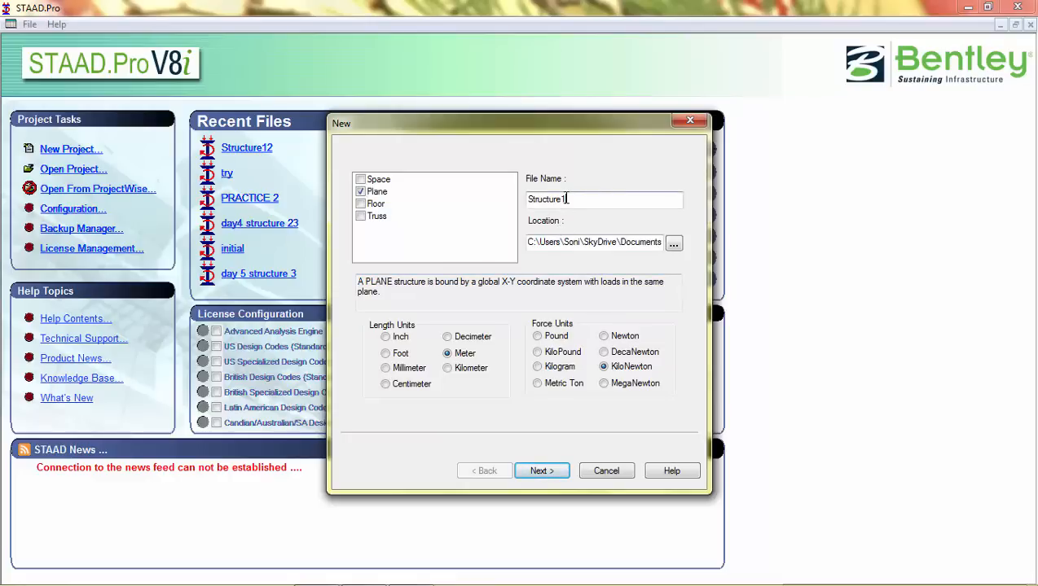
left_click_drag(566, 199, 494, 188)
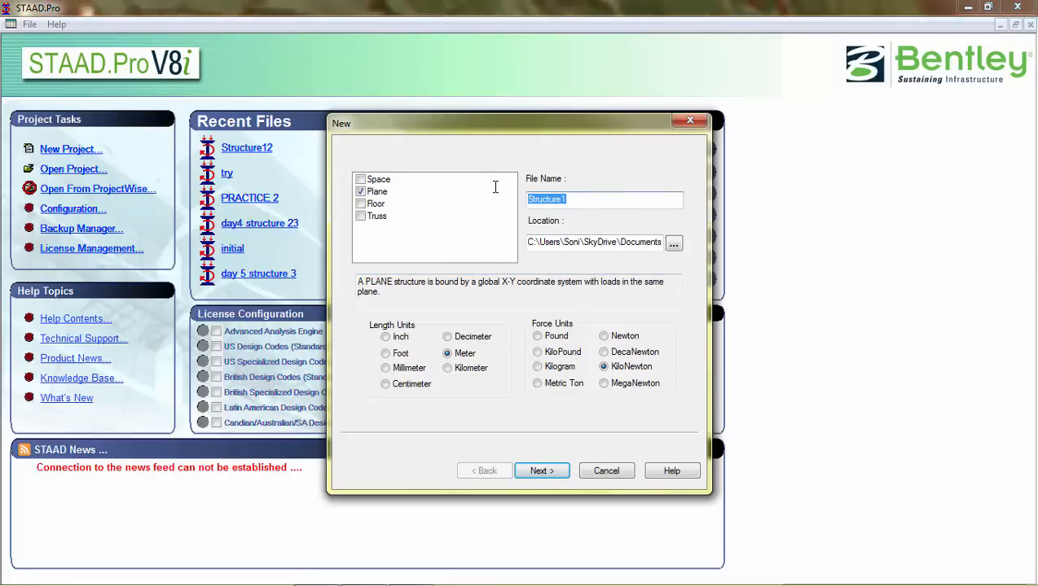
type("pra")
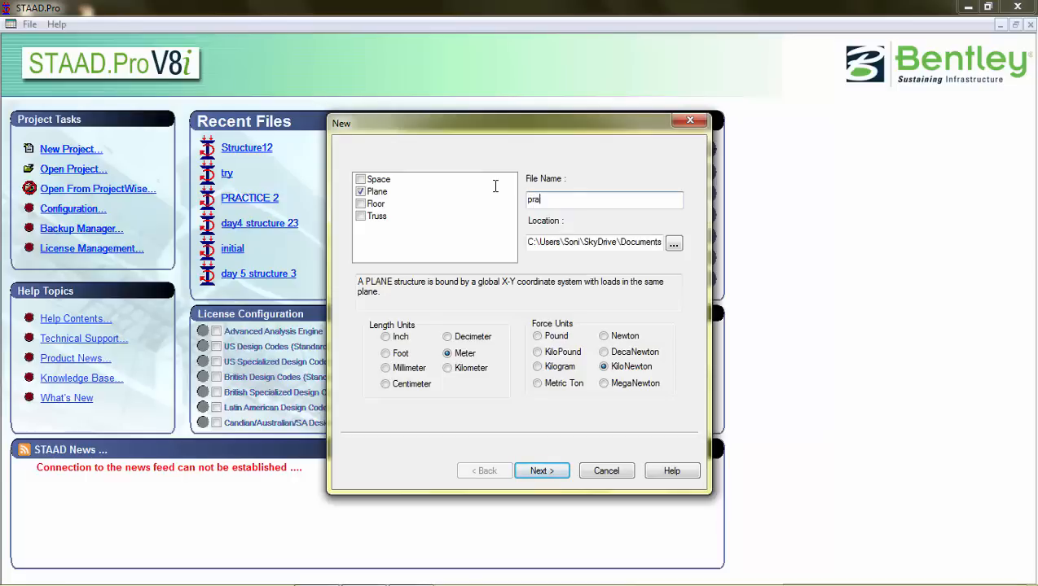
type("ctice 1")
Step: Set the project location to the stad pro folder inside Documents\cad
left_click(674, 246)
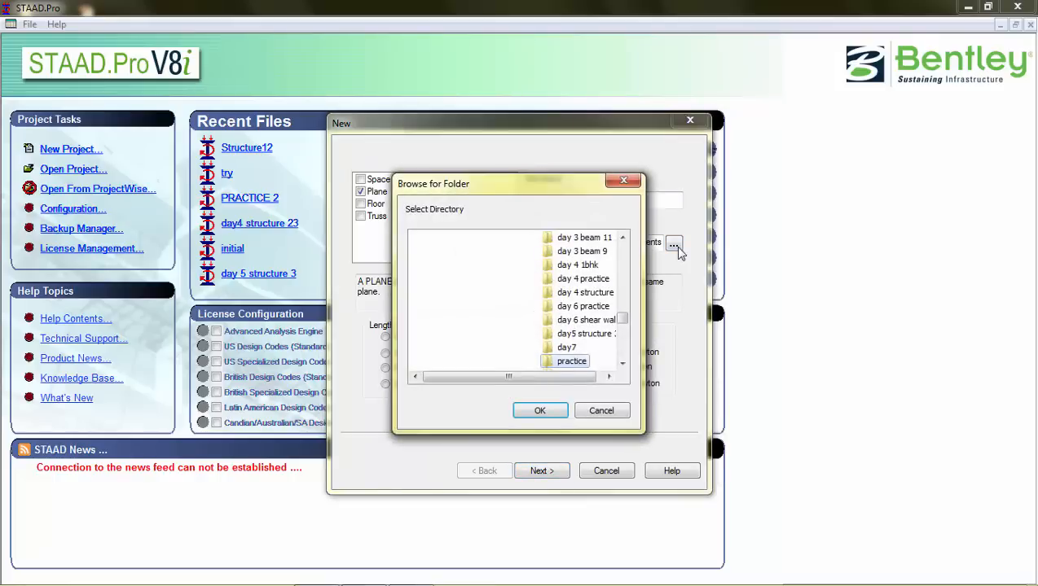
scroll(624, 322, "down", 1)
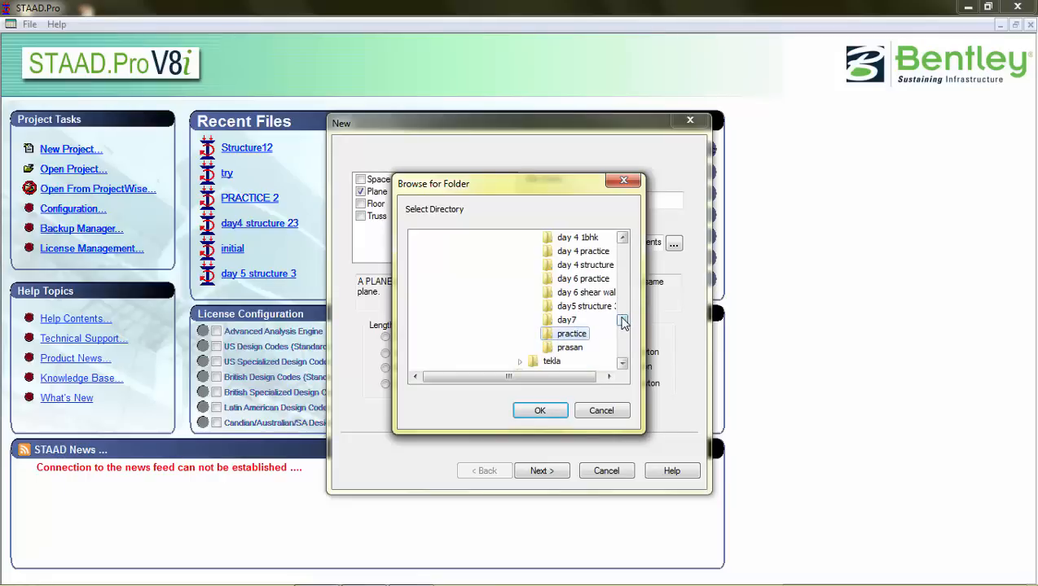
left_click_drag(623, 322, 623, 305)
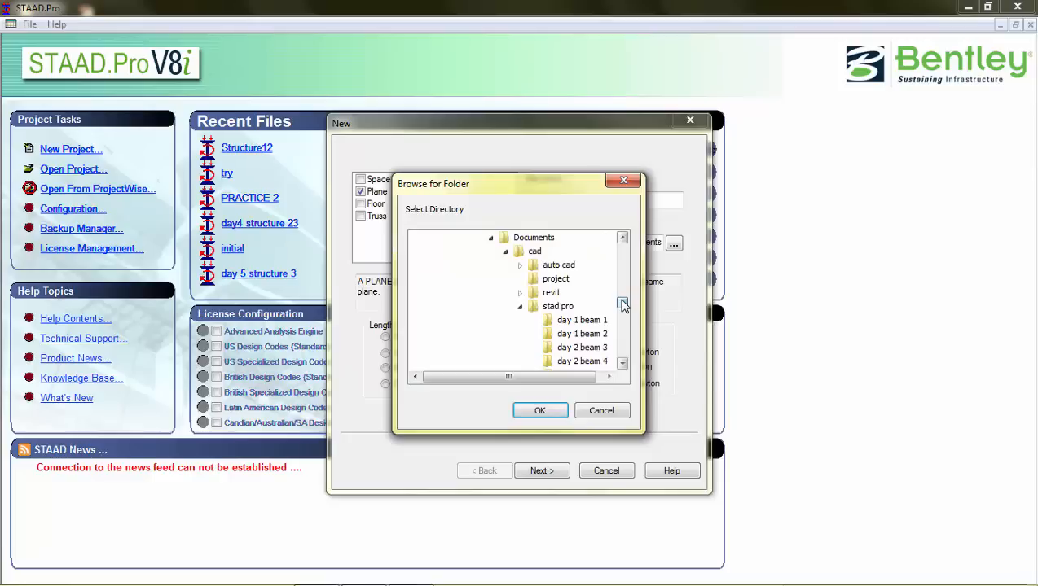
left_click(562, 307)
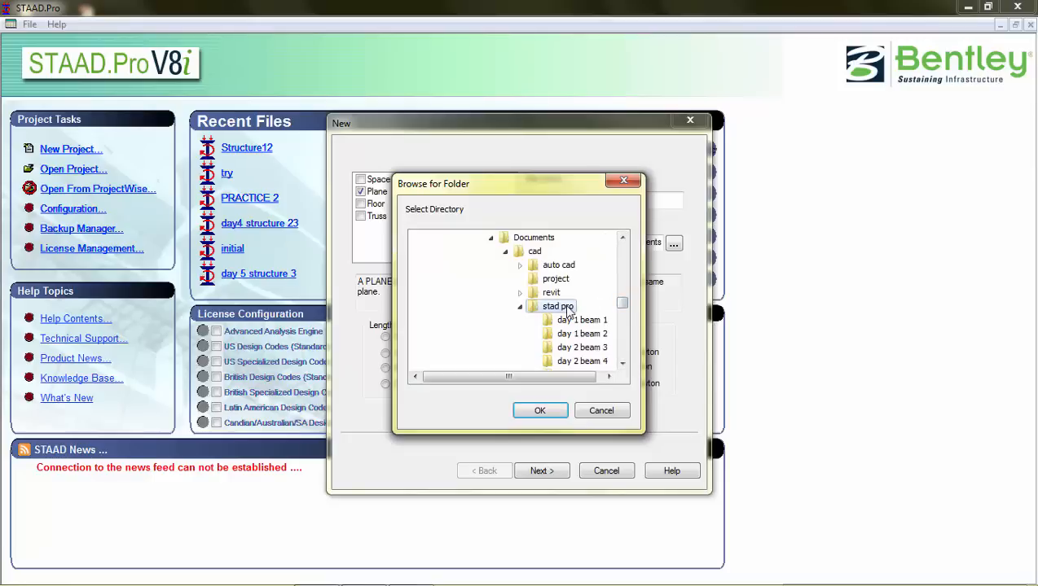
left_click(541, 411)
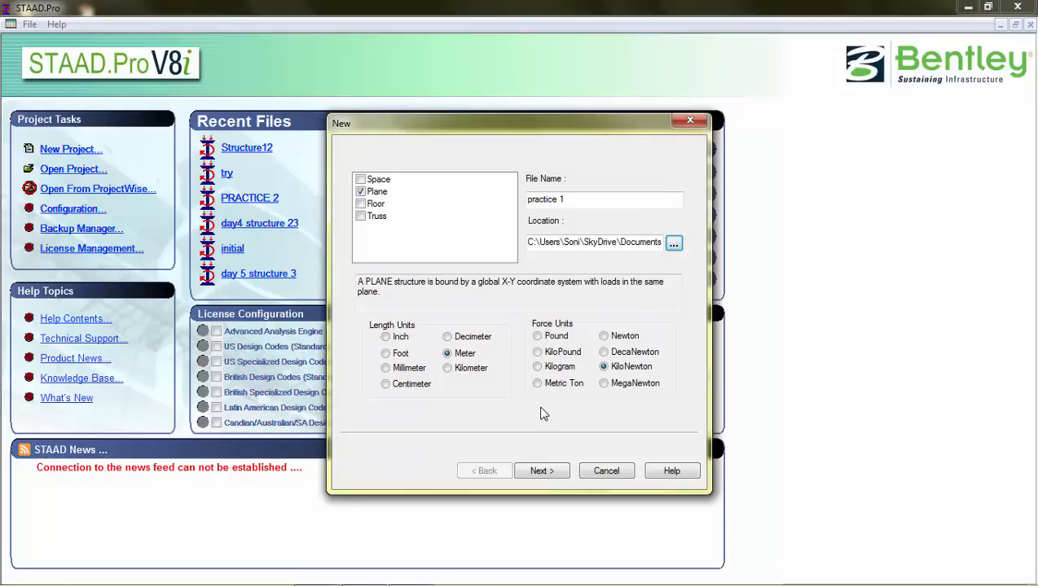
Step: Set the length unit to Meter and continue to the next page of the new project wizard
left_click(447, 336)
left_click(448, 355)
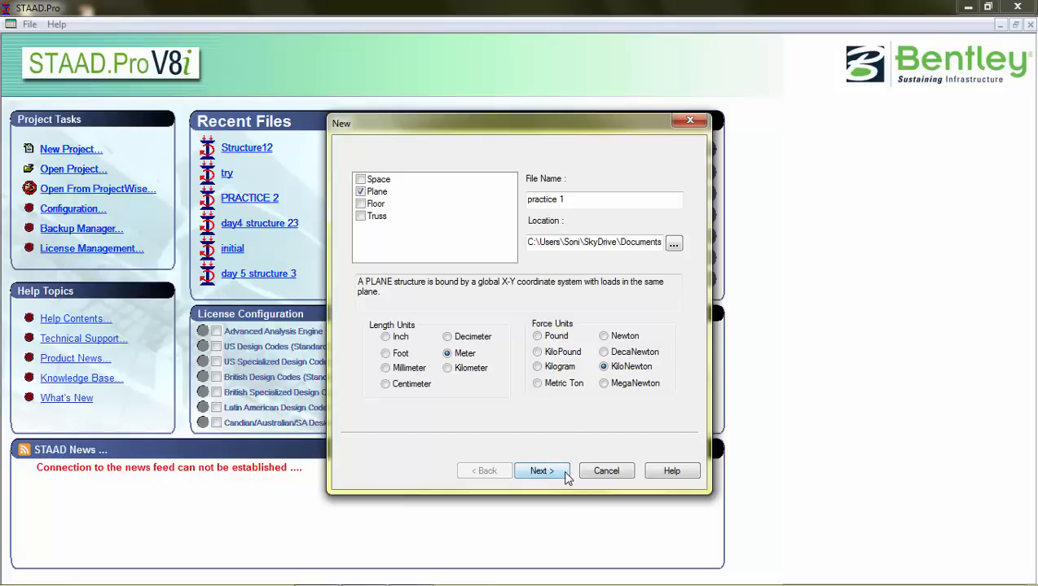
left_click(542, 472)
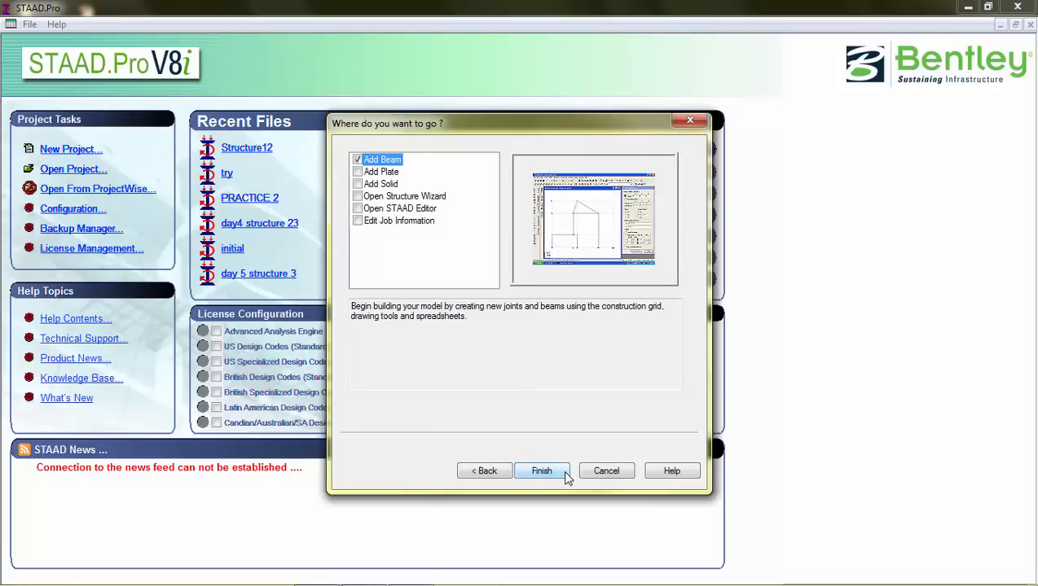
Step: Preview the Add Plate, Add Solid, STAAD Editor and Structure Wizard starting options
left_click(358, 173)
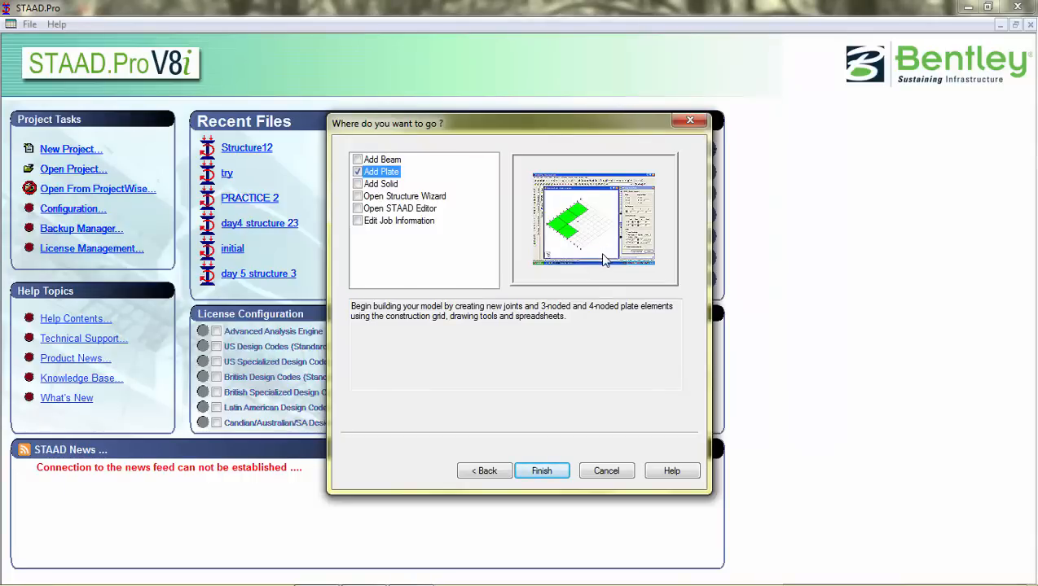
left_click(369, 184)
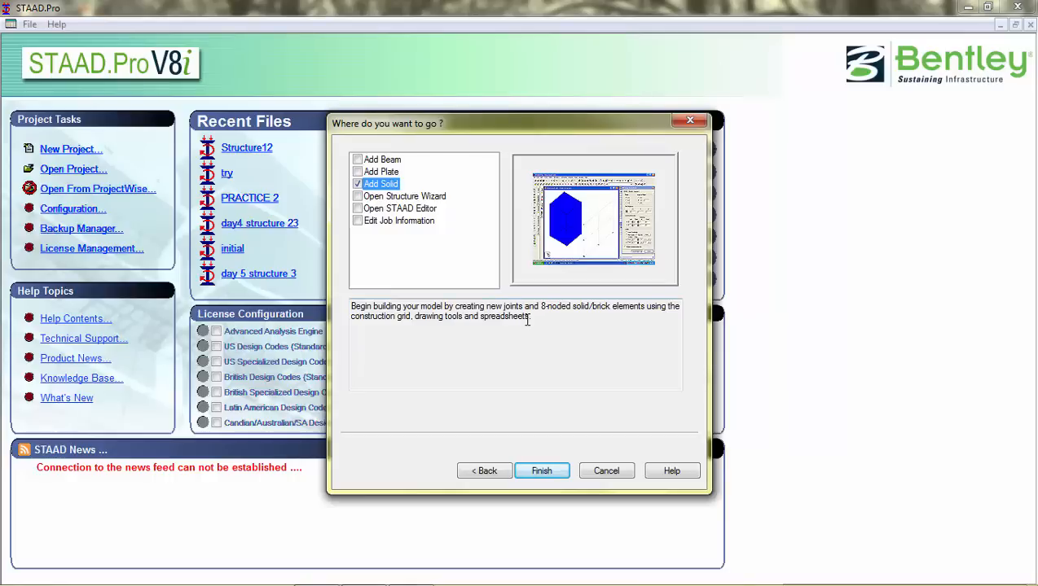
left_click(388, 210)
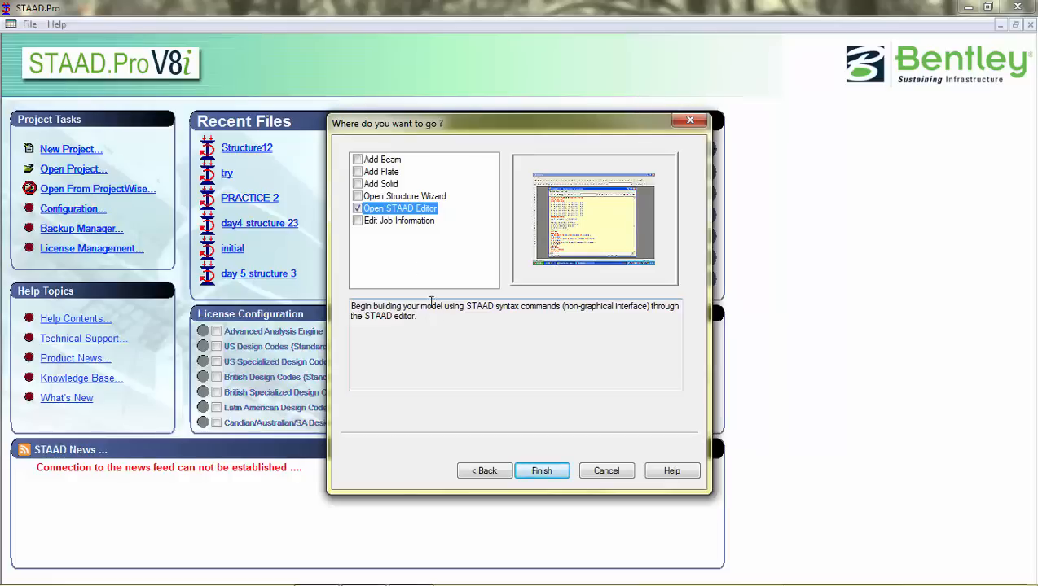
key("Up")
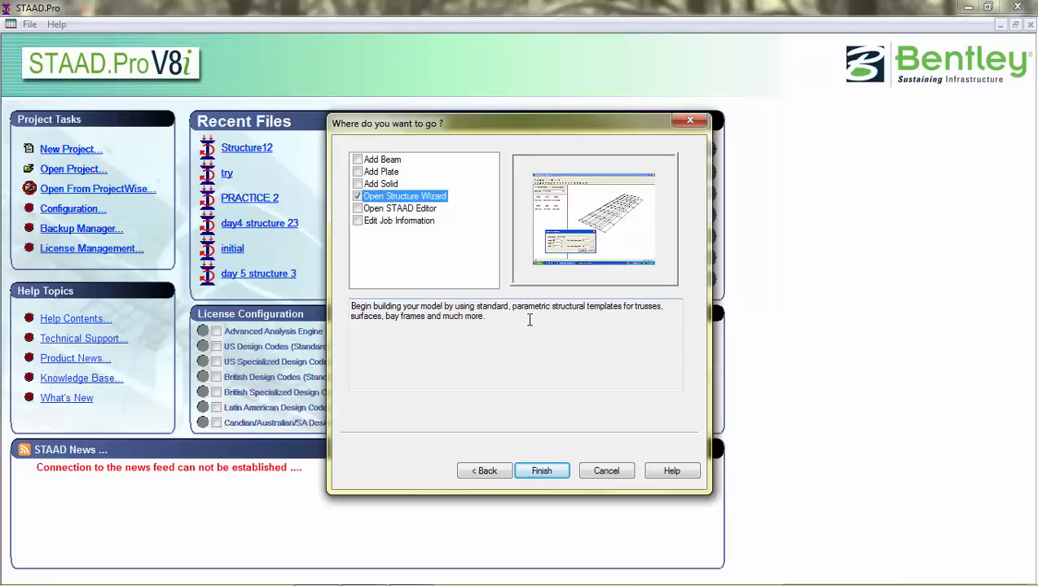
Step: Choose Add Beam as the starting option and finish creating the project
left_click(359, 162)
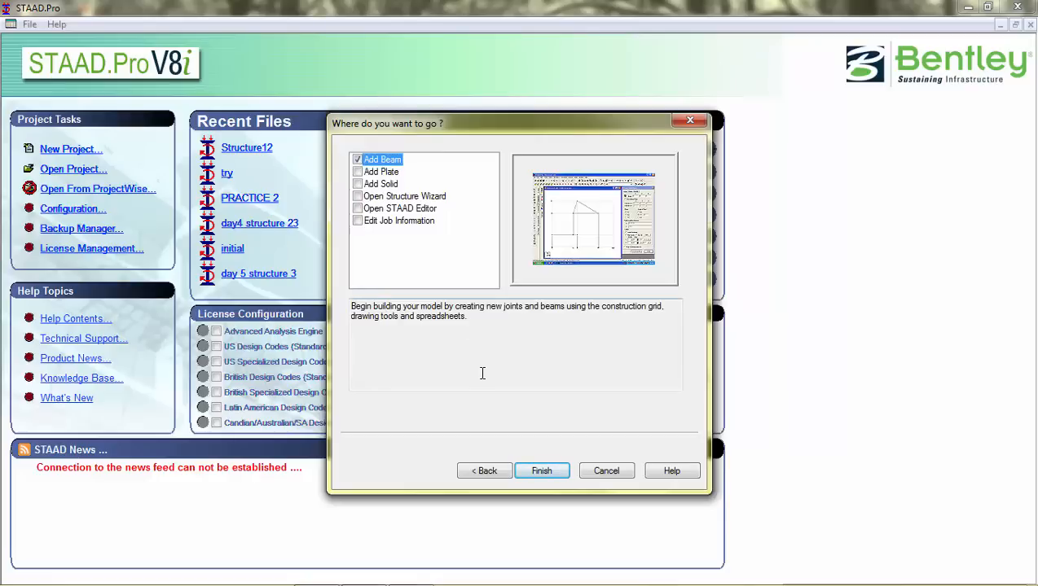
left_click(558, 472)
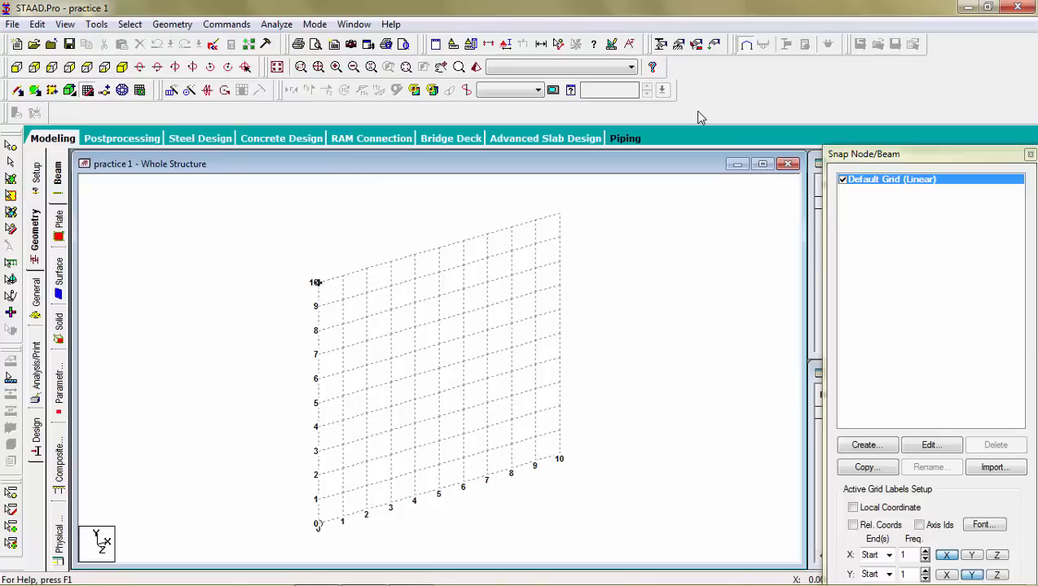
left_click(37, 25)
left_click(37, 24)
left_click(13, 25)
left_click(13, 24)
left_click(97, 25)
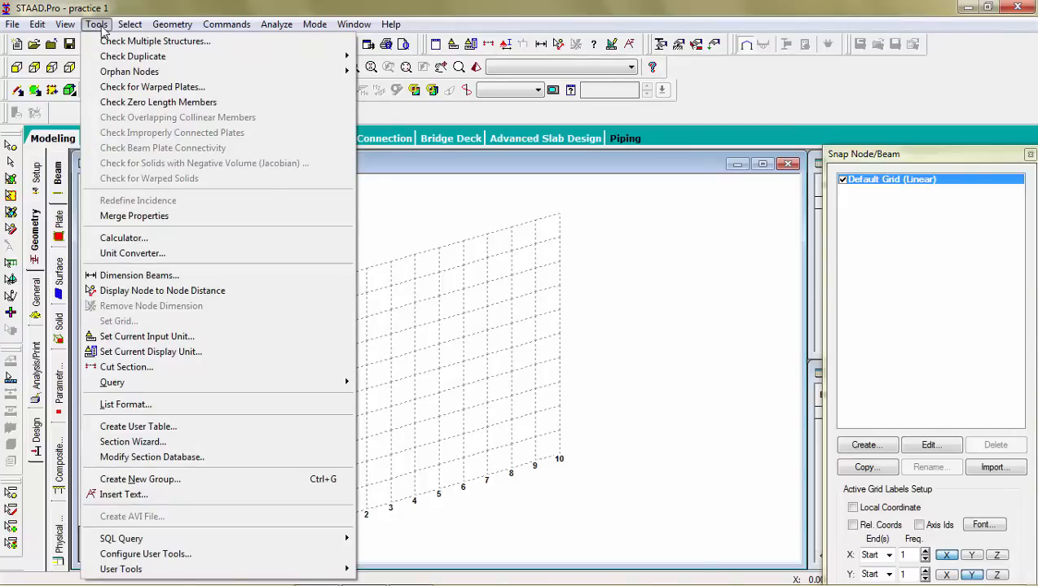
left_click(96, 24)
left_click(130, 25)
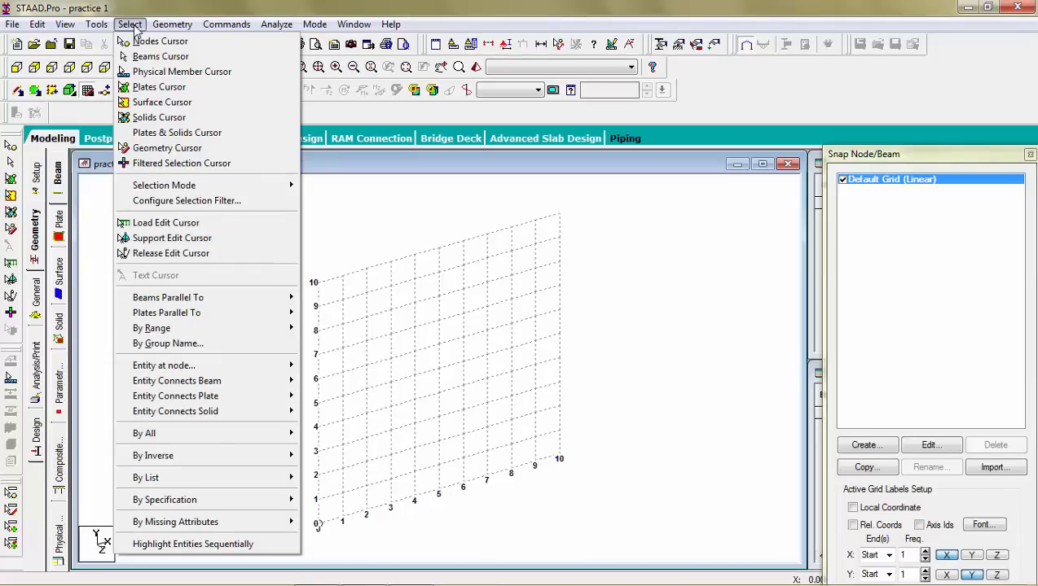
left_click(131, 26)
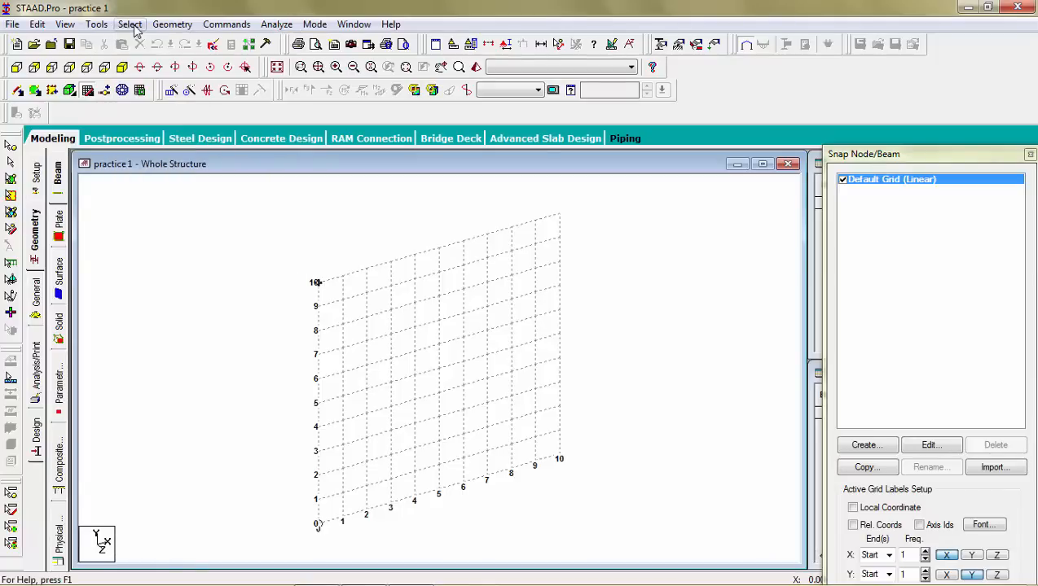
left_click(165, 27)
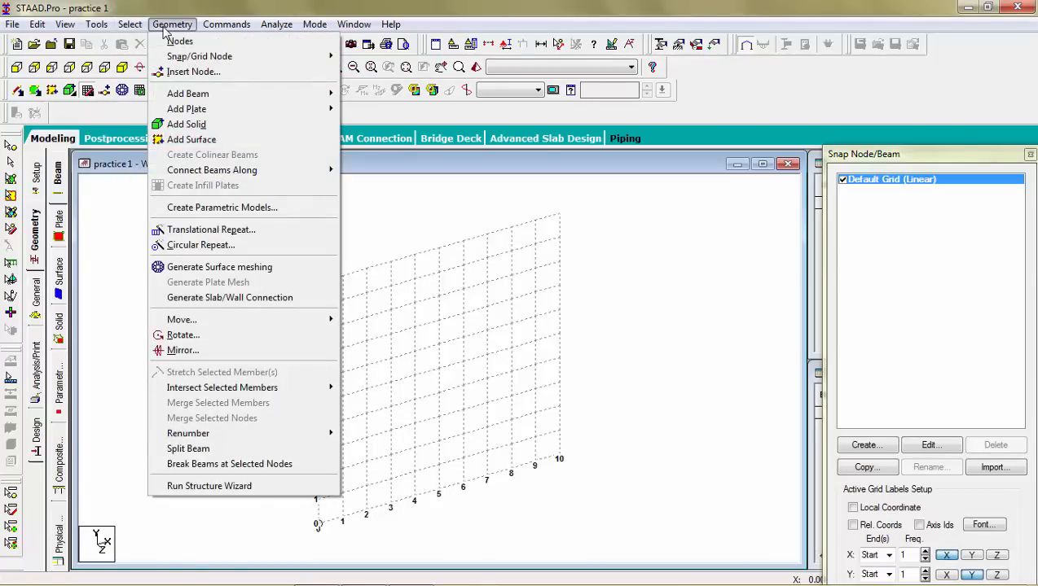
left_click(165, 28)
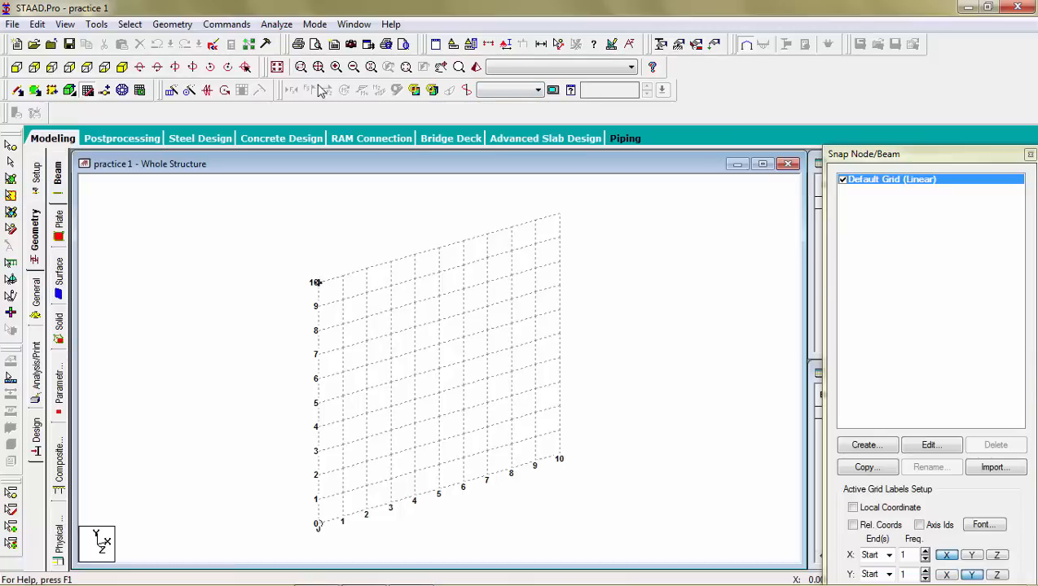
Step: Try the zoom and standard view buttons on the grid, ending in the isometric view
left_click(337, 68)
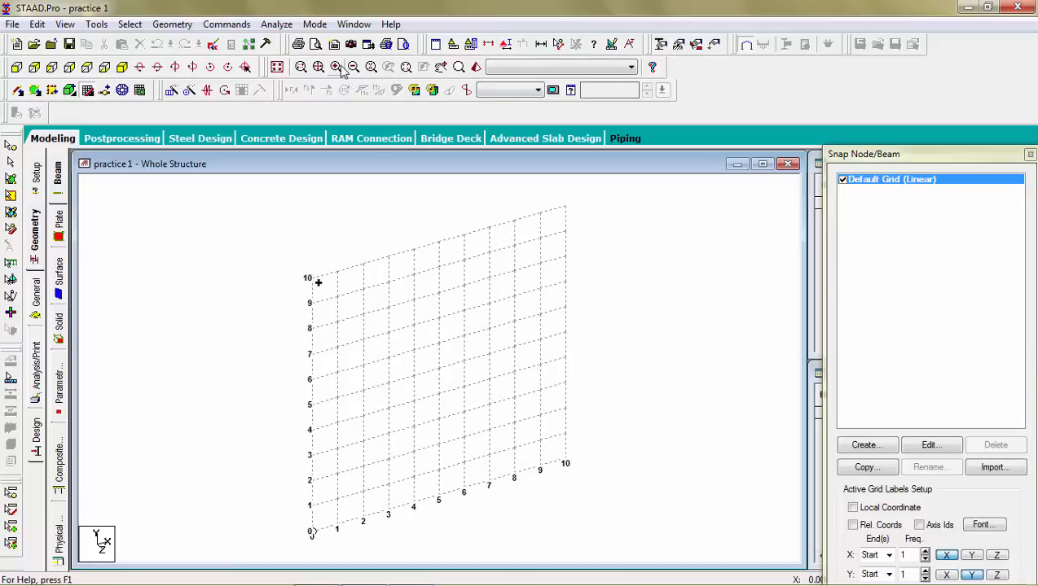
left_click(337, 68)
left_click(353, 69)
left_click(353, 68)
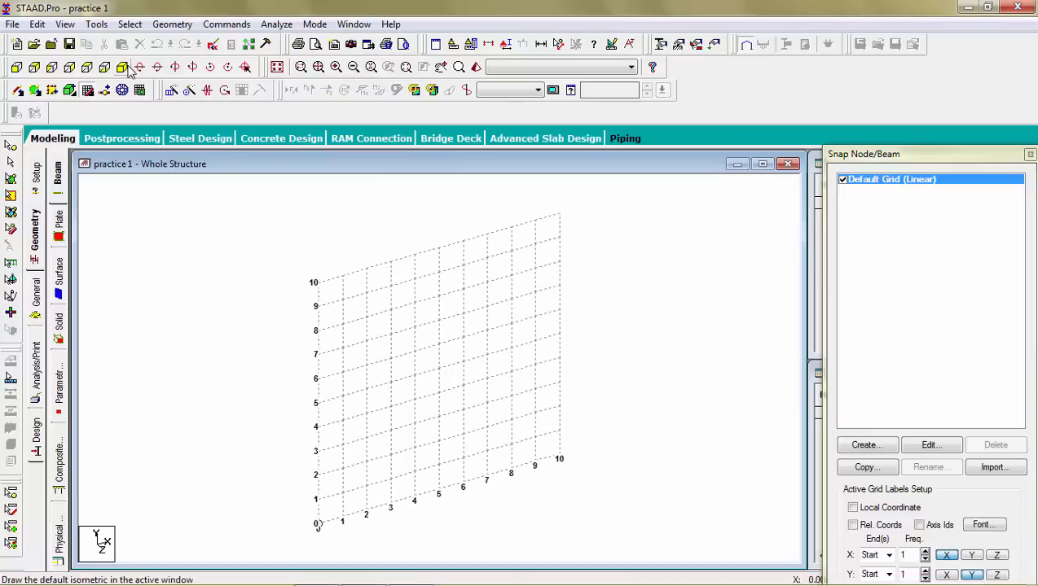
left_click(35, 68)
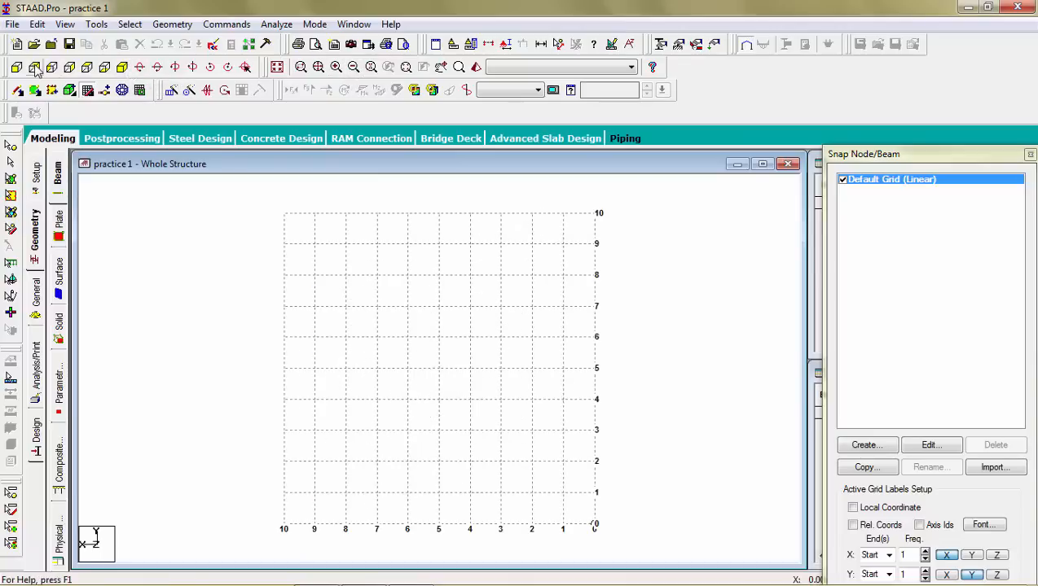
left_click(16, 68)
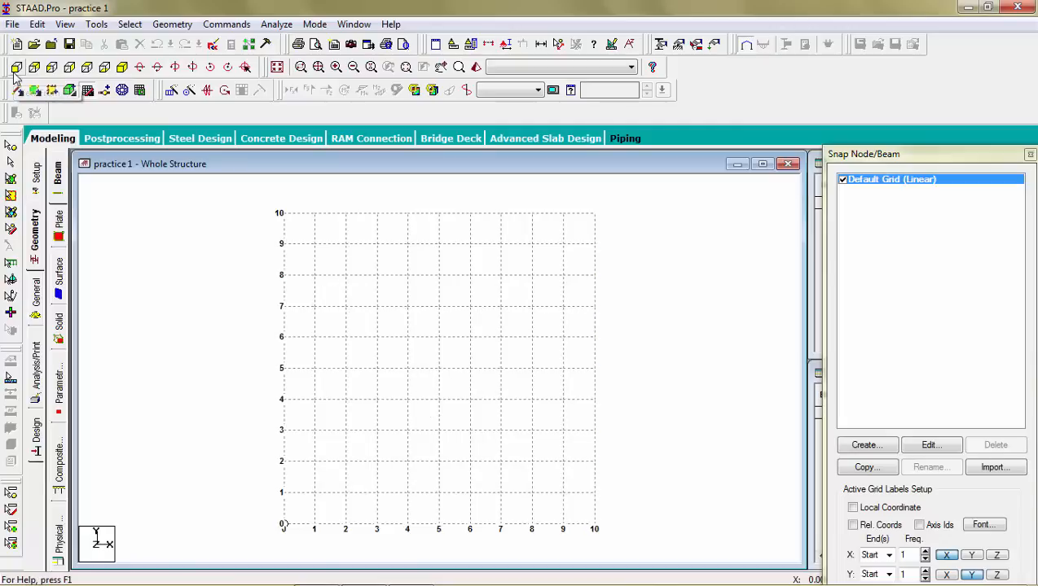
left_click(88, 69)
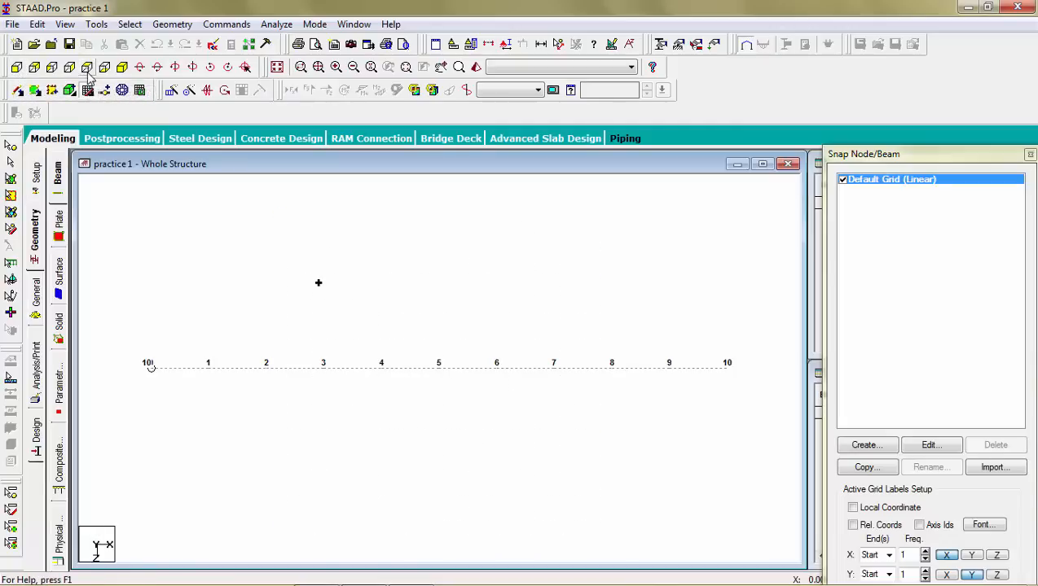
left_click(119, 69)
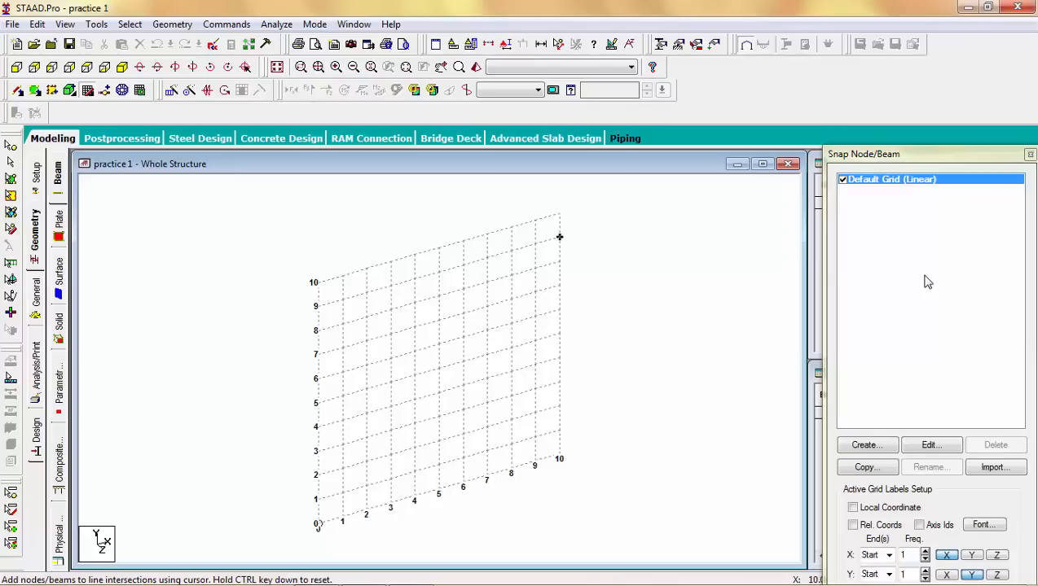
Step: Float the Snap Node/Beam panel and switch between the node and plate selection cursors
left_click_drag(933, 157, 923, 91)
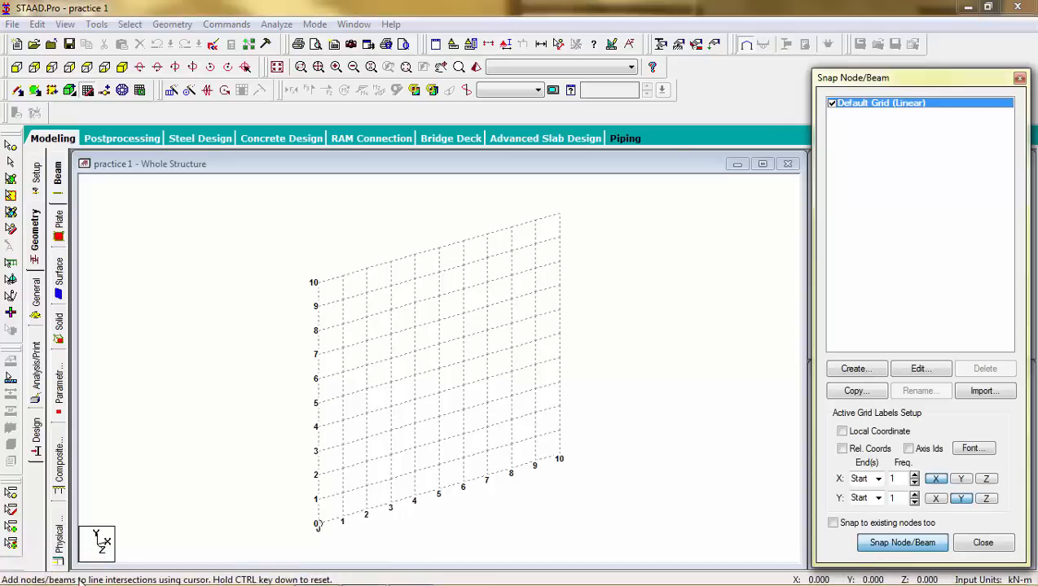
left_click(11, 149)
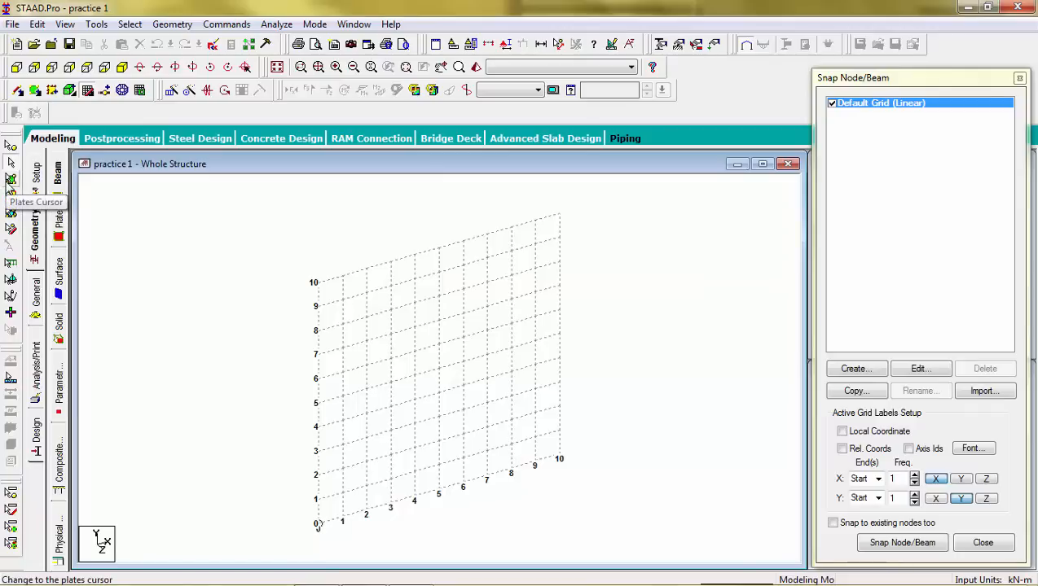
left_click(9, 181)
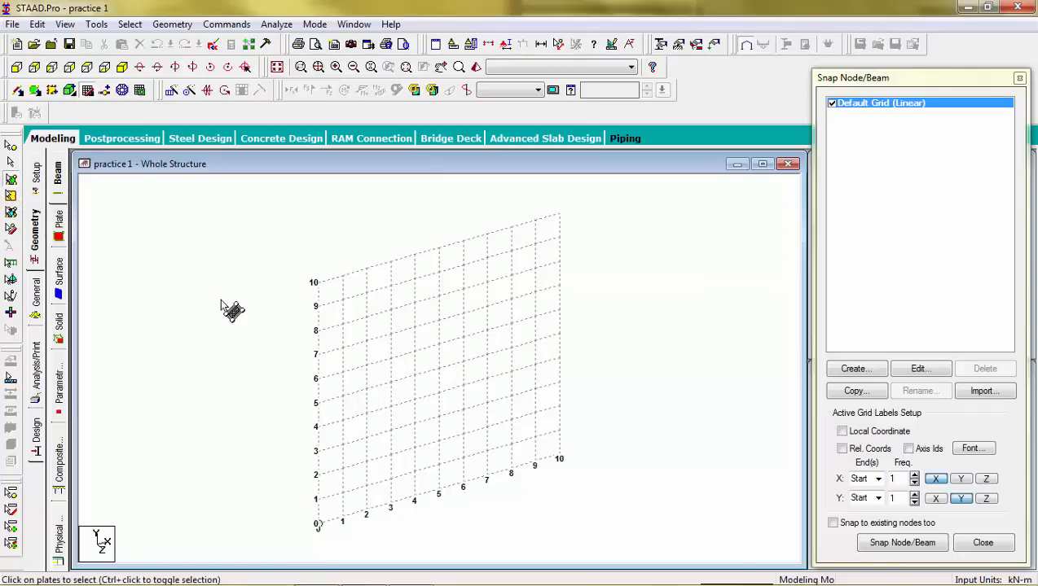
left_click(11, 149)
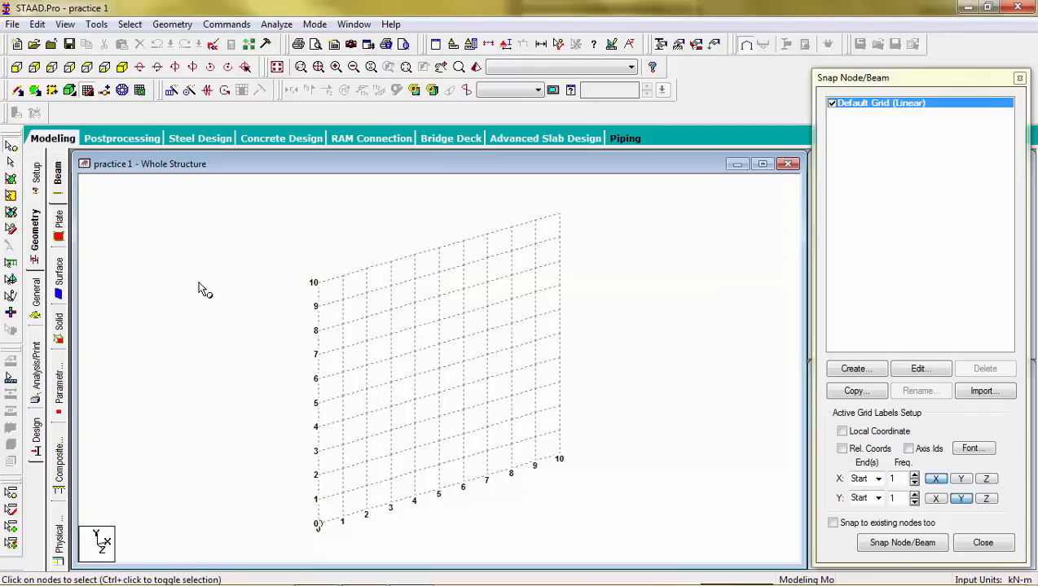
Step: Open the job information setup page and set the Job to 1
left_click(37, 181)
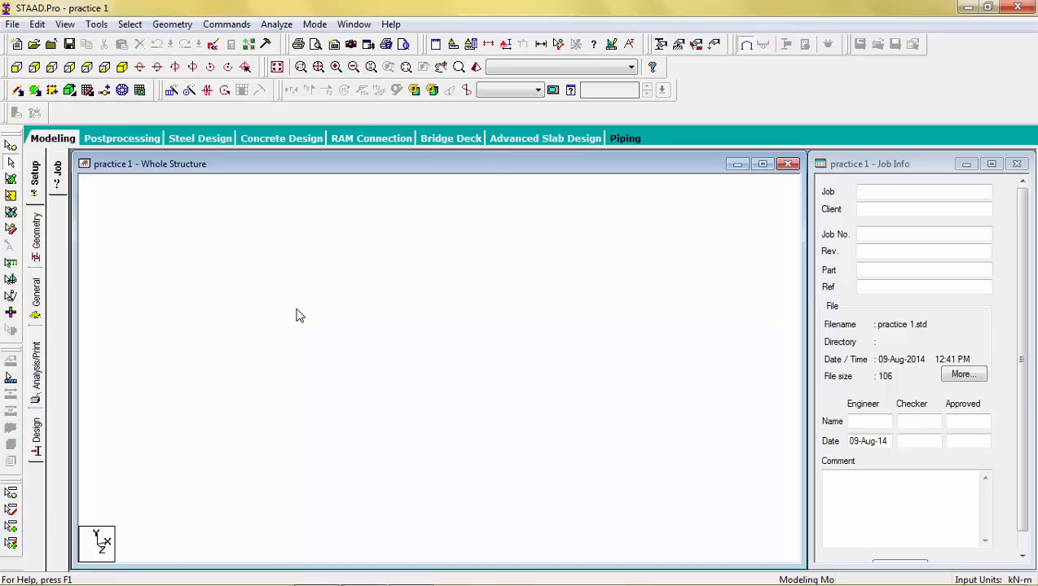
left_click(887, 194)
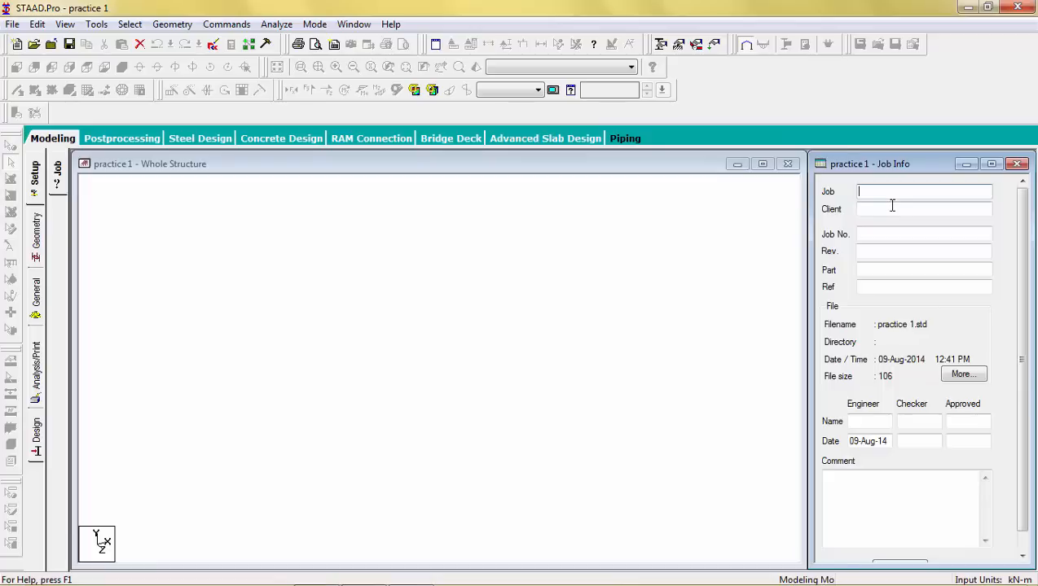
left_click(892, 208)
left_click(900, 231)
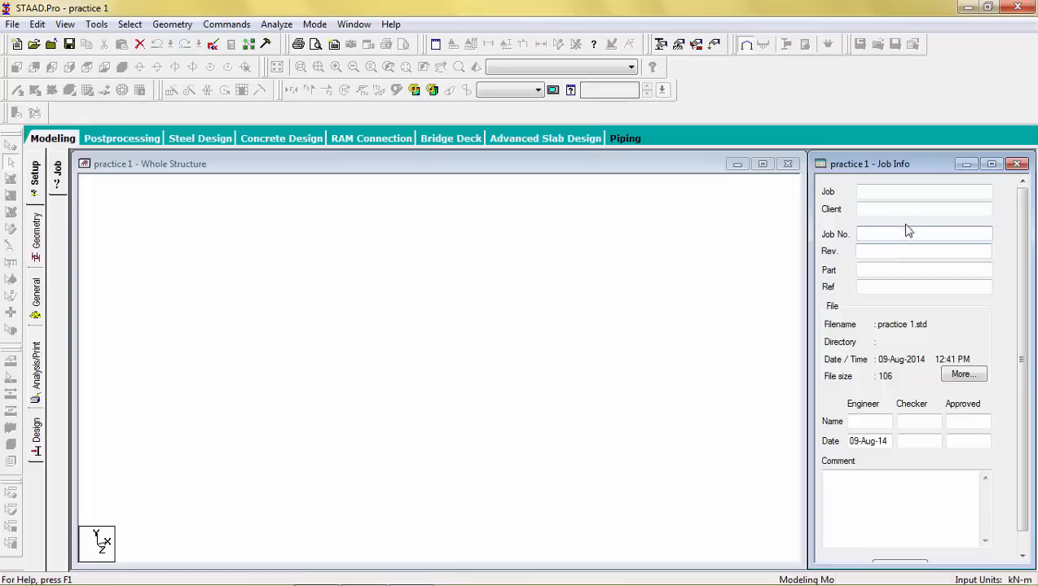
left_click(906, 190)
left_click(907, 191)
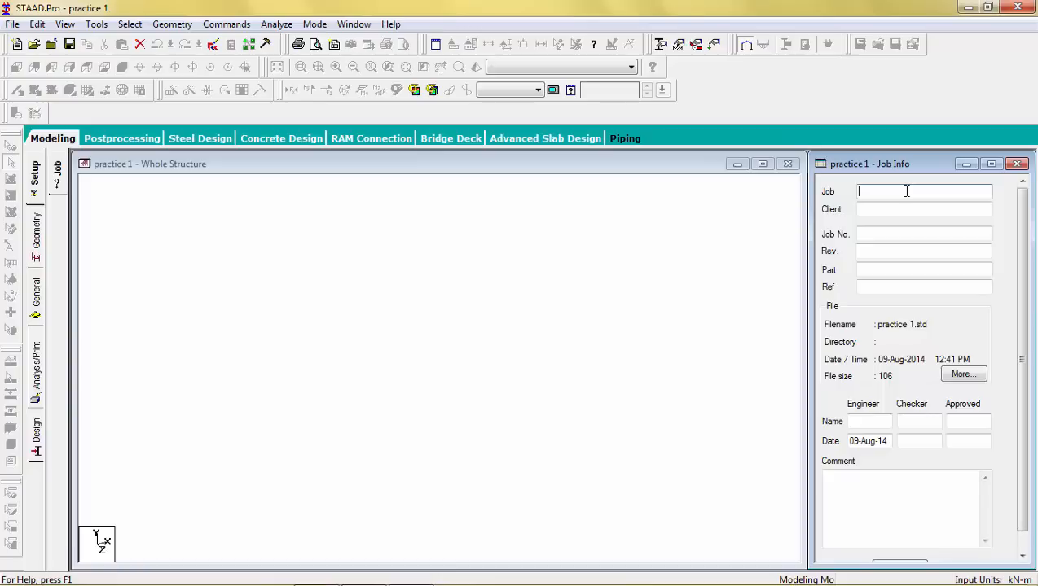
type("1")
Step: Enter student as the client in the job information
left_click(896, 208)
type("student")
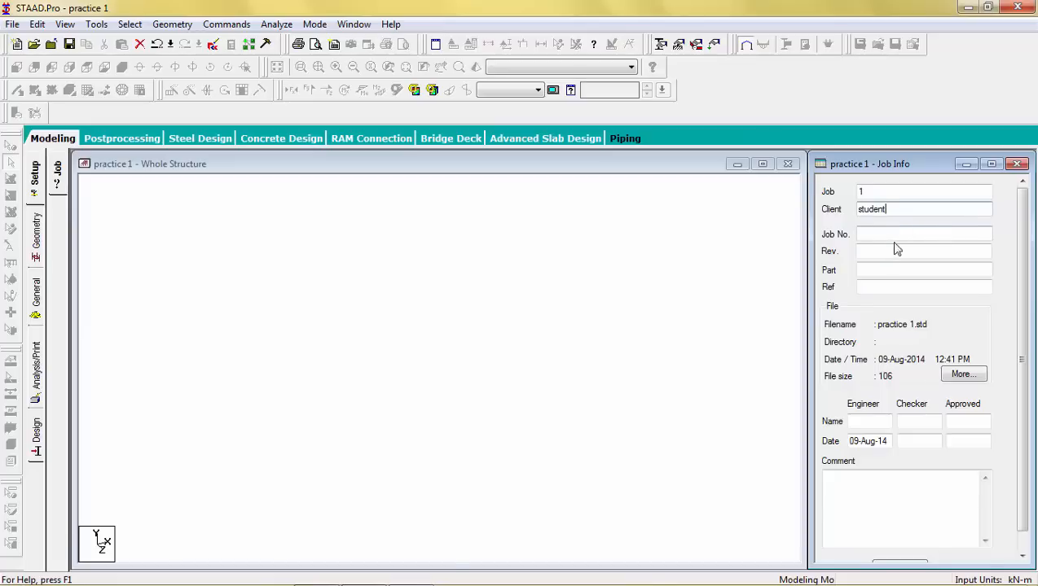
Step: Enter EFO builders as the reference and enlarge the Job Info panel
left_click(869, 288)
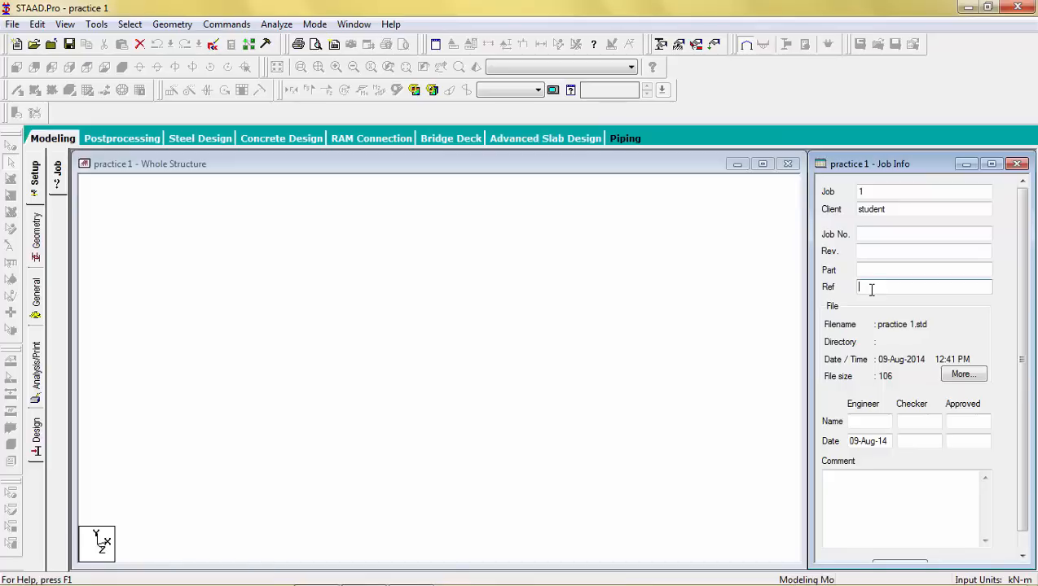
type("EFG")
type(" bui")
type("lders")
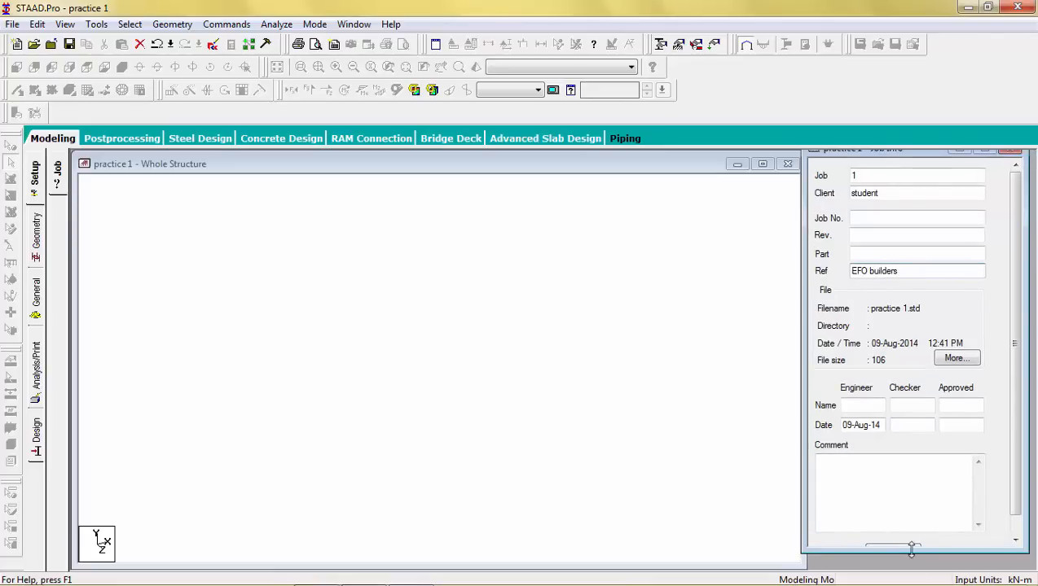
left_click_drag(910, 549, 911, 563)
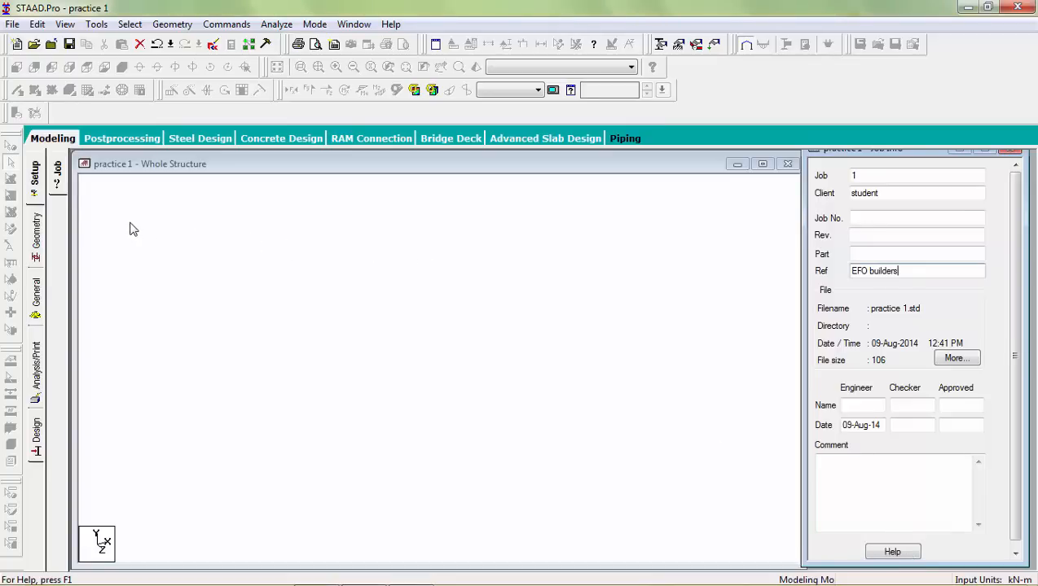
Step: Open the beam geometry page and float the Snap Node/Beam grid panel
left_click(36, 233)
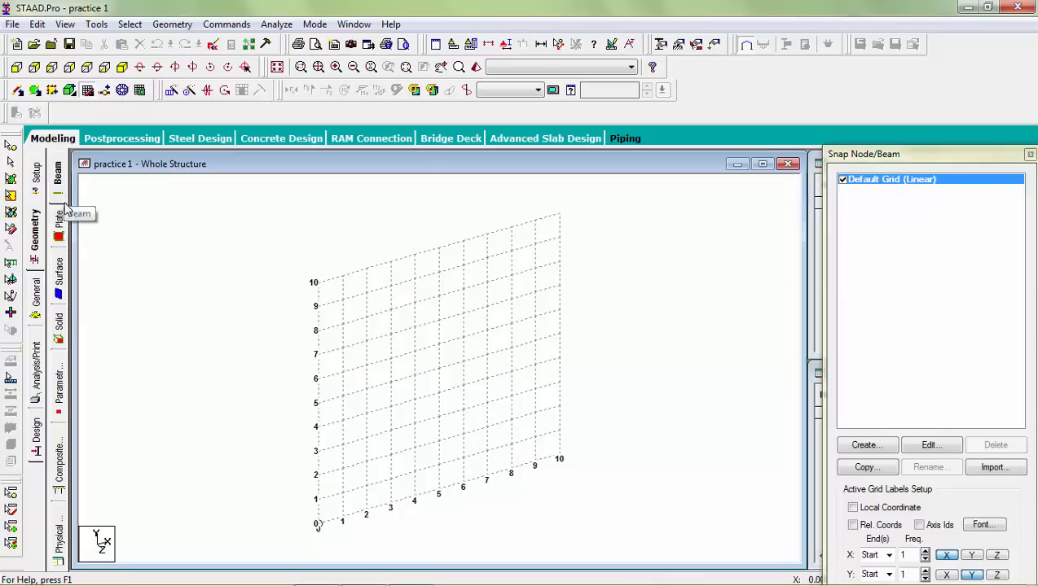
left_click(64, 209)
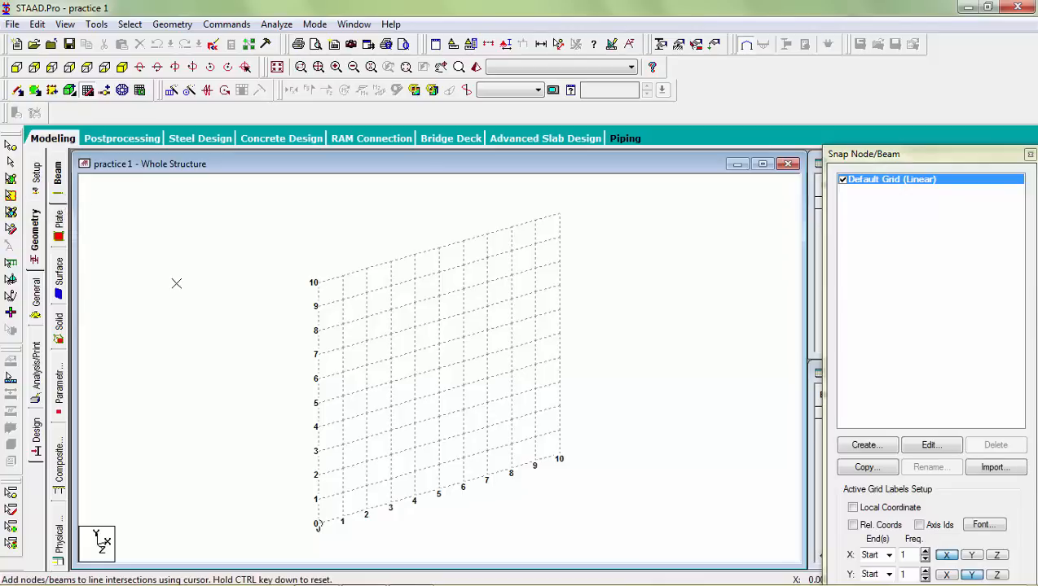
left_click(559, 214)
left_click_drag(874, 163, 863, 95)
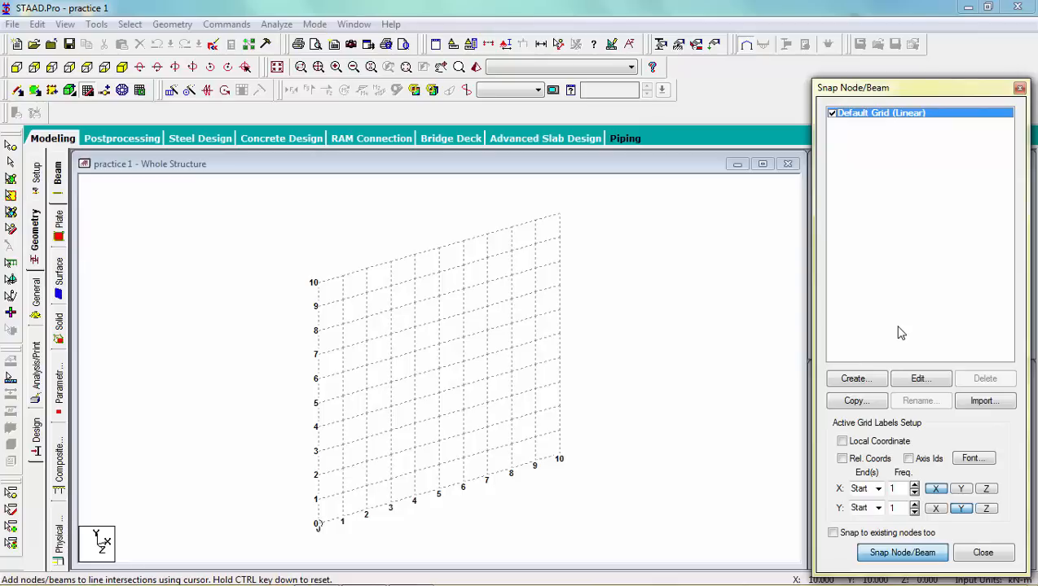
Step: Open the default linear grid for editing, save the project when prompted, and accept the grid settings
left_click(917, 381)
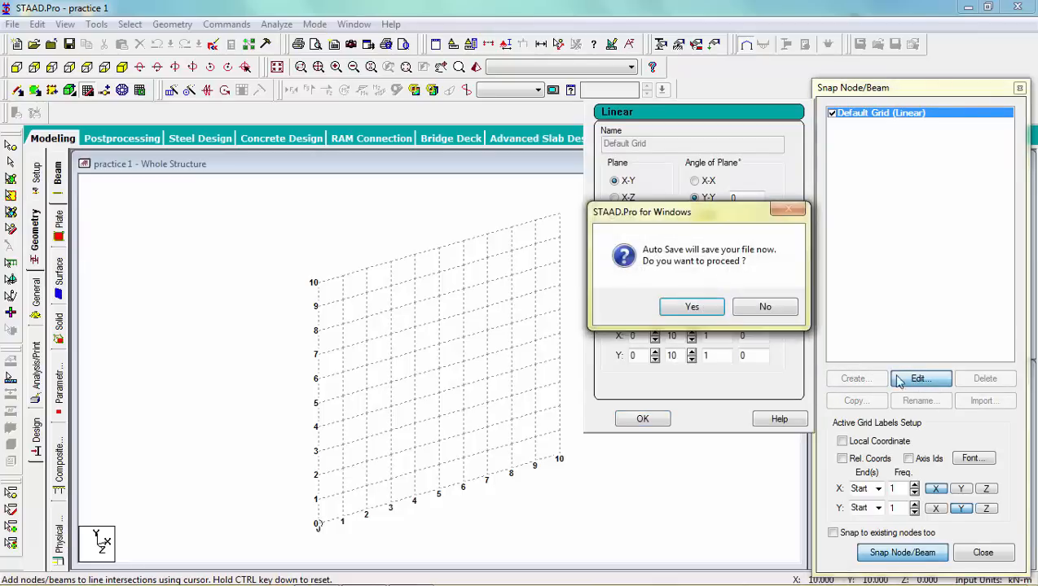
left_click(714, 316)
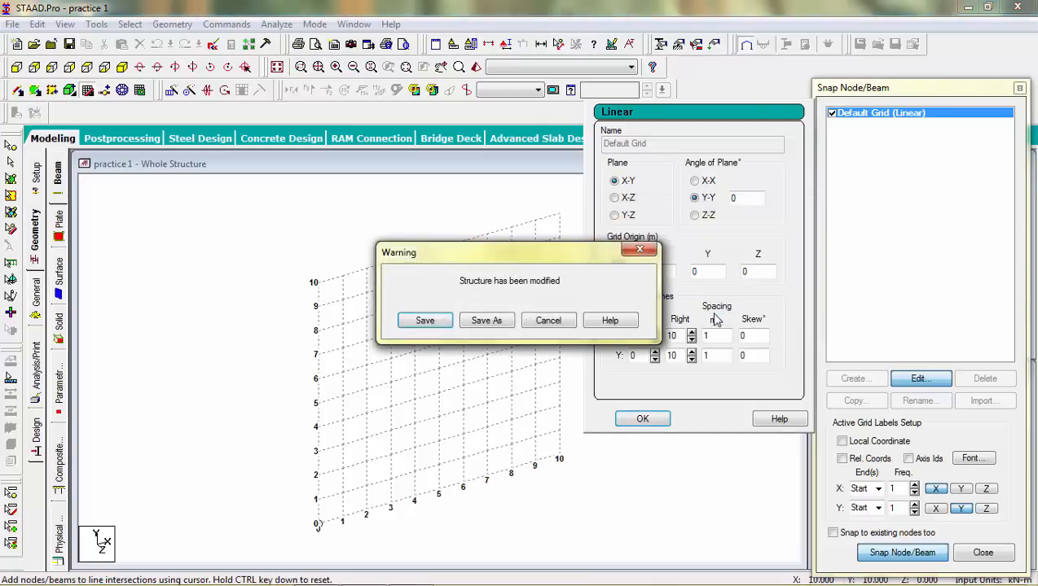
left_click(441, 321)
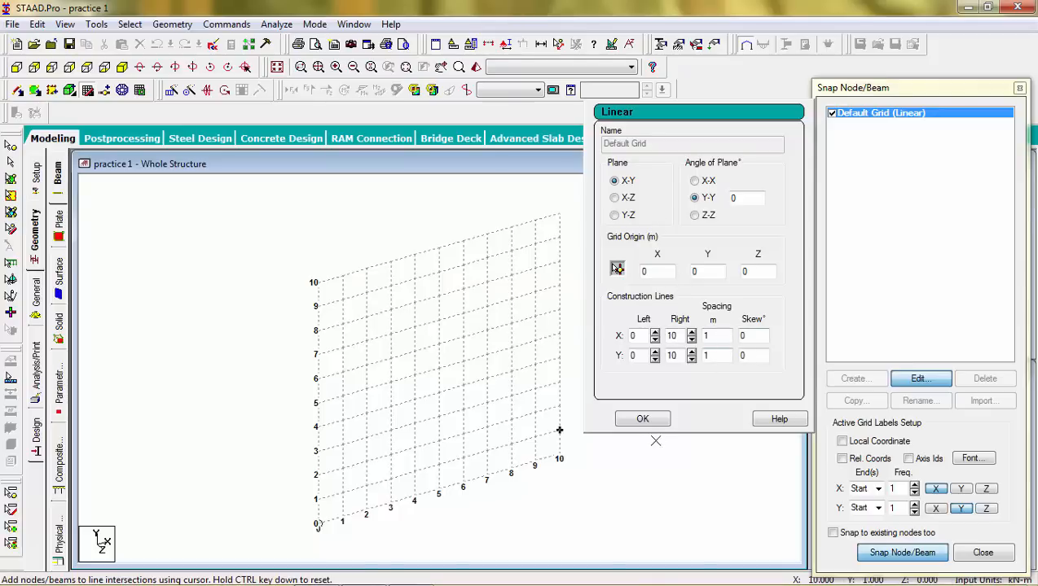
left_click(642, 419)
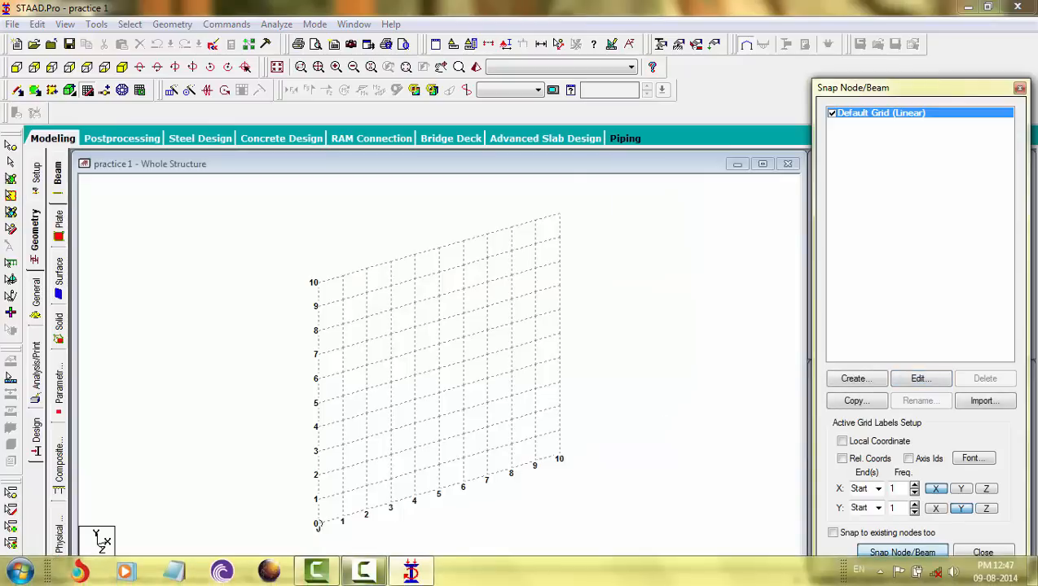
Step: Browse to the stad pro folder in the file explorer and examine the saved practice 1 files
left_click(25, 574)
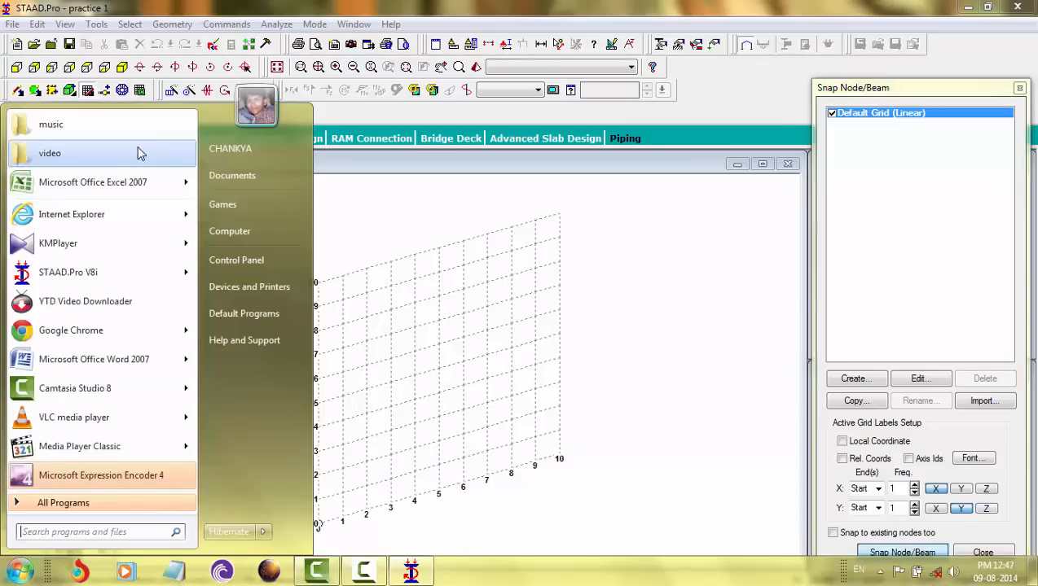
left_click(225, 179)
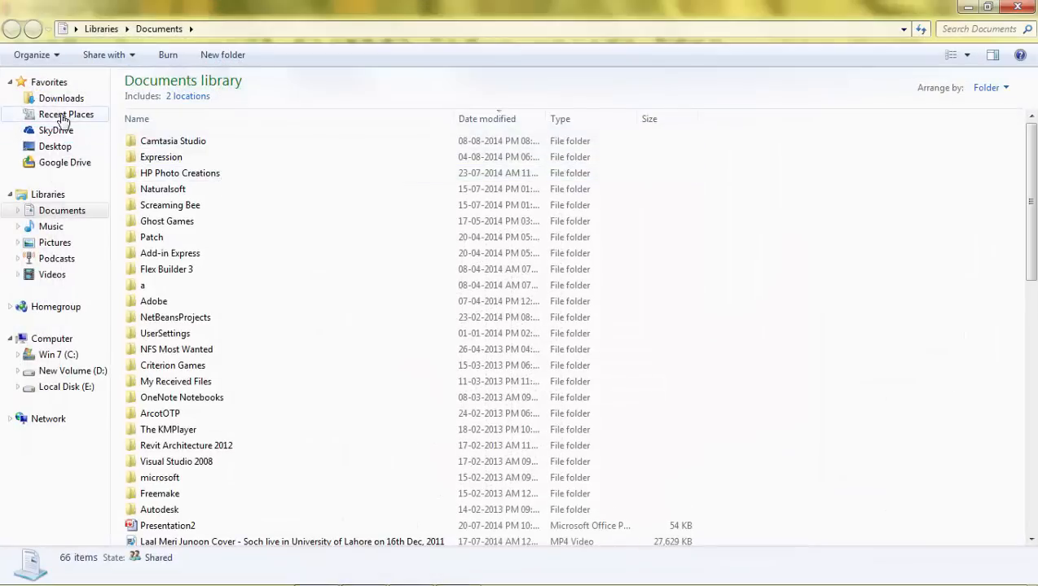
left_click(63, 133)
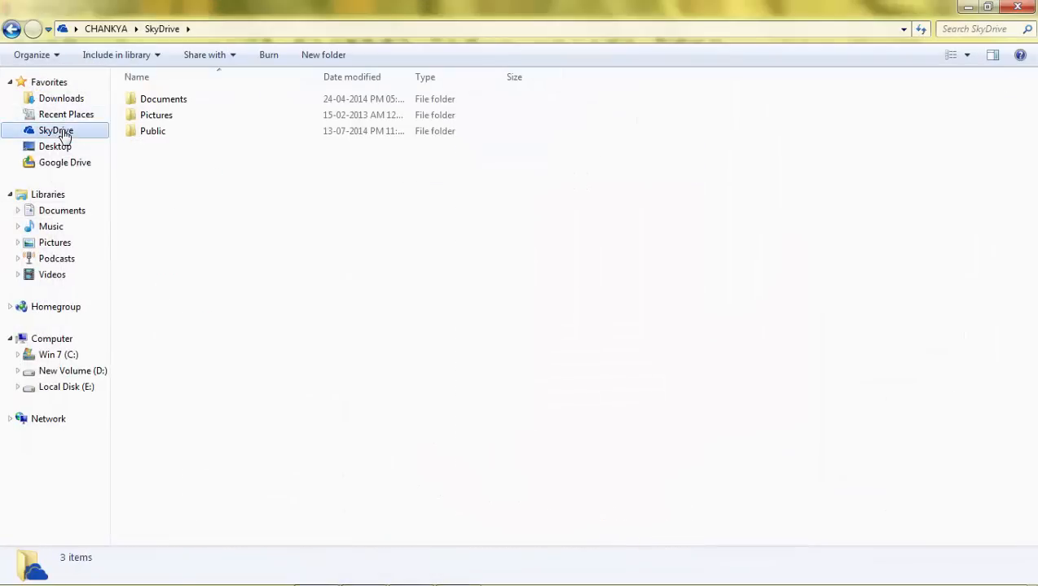
double_click(173, 99)
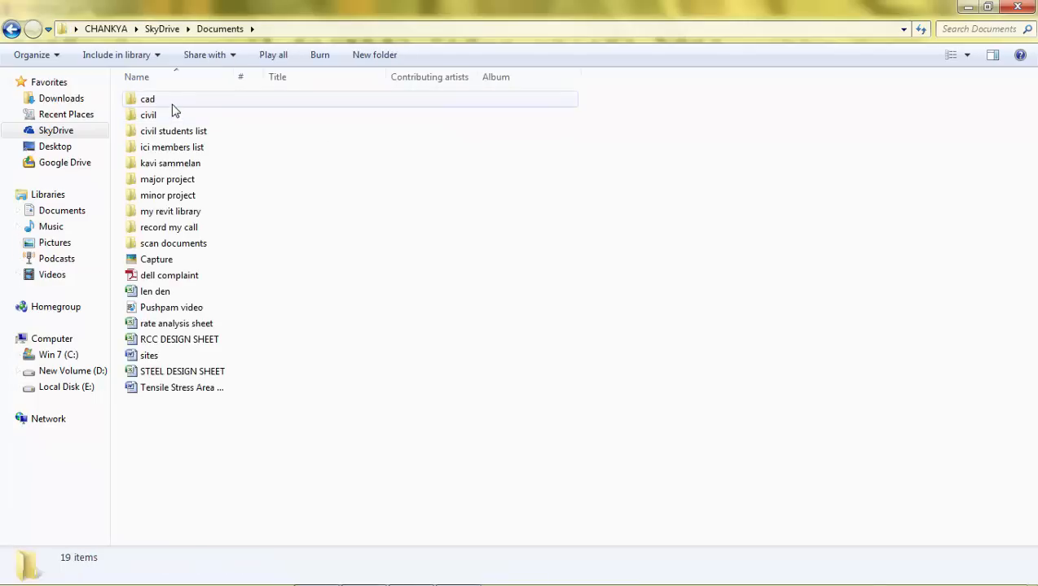
double_click(172, 104)
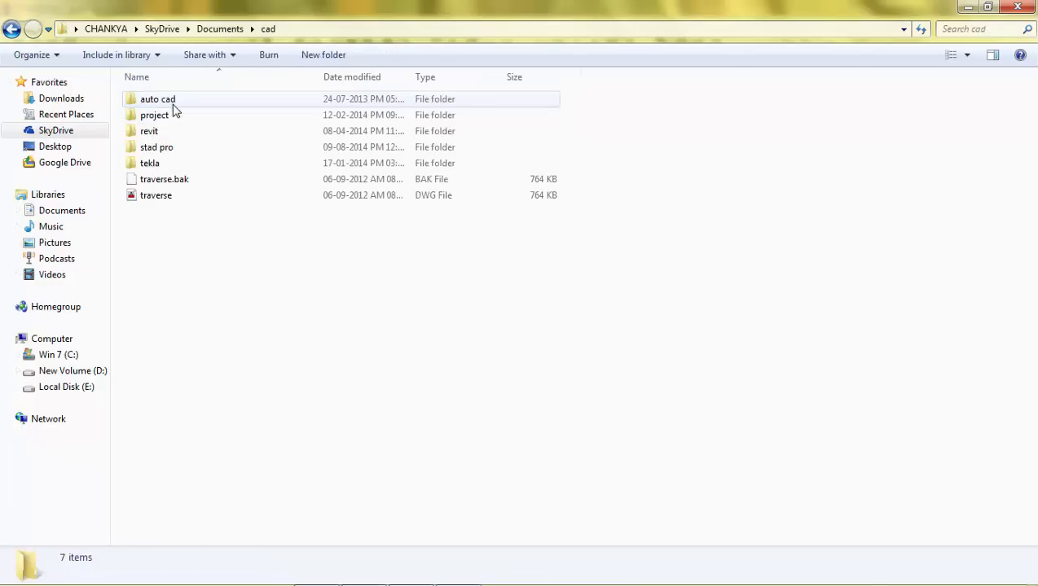
double_click(166, 147)
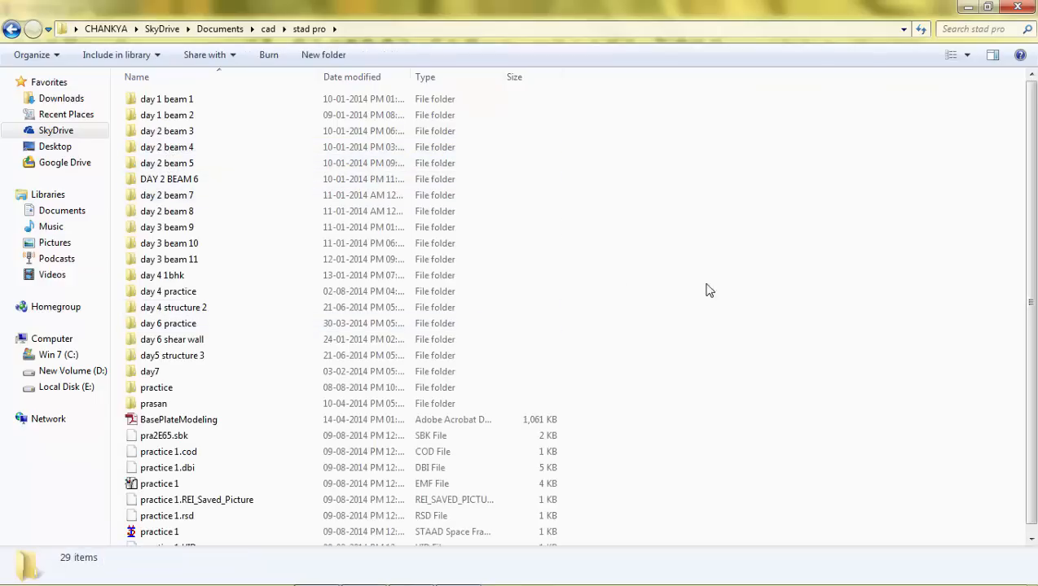
scroll(1032, 371, "down", 1)
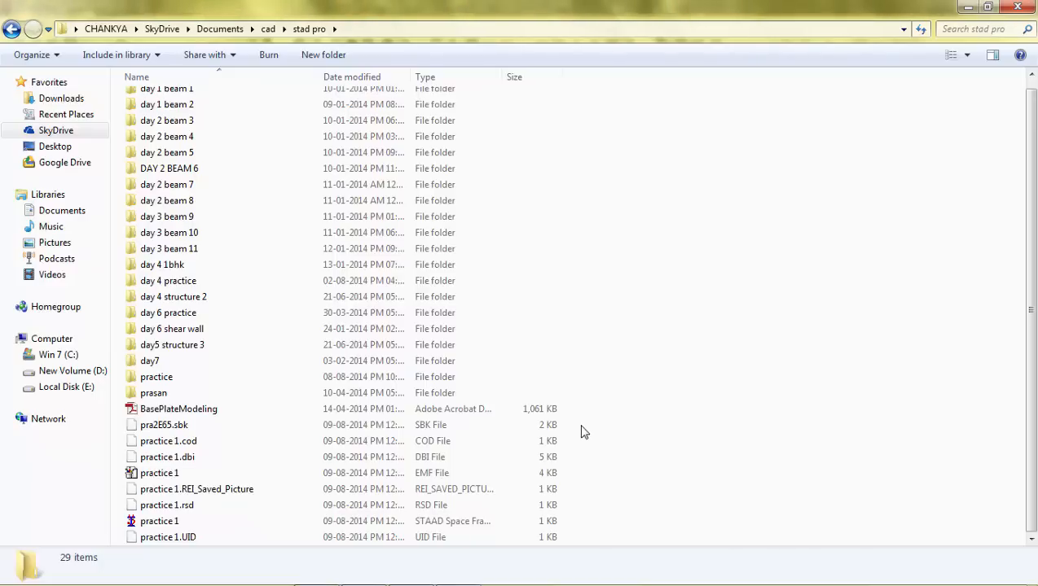
left_click_drag(581, 432, 435, 573)
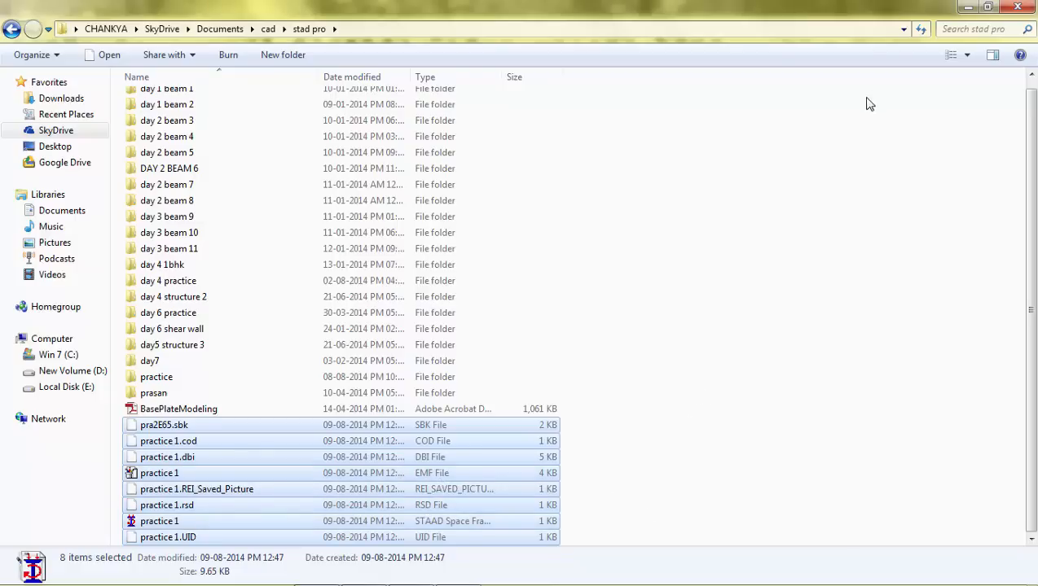
left_click(967, 8)
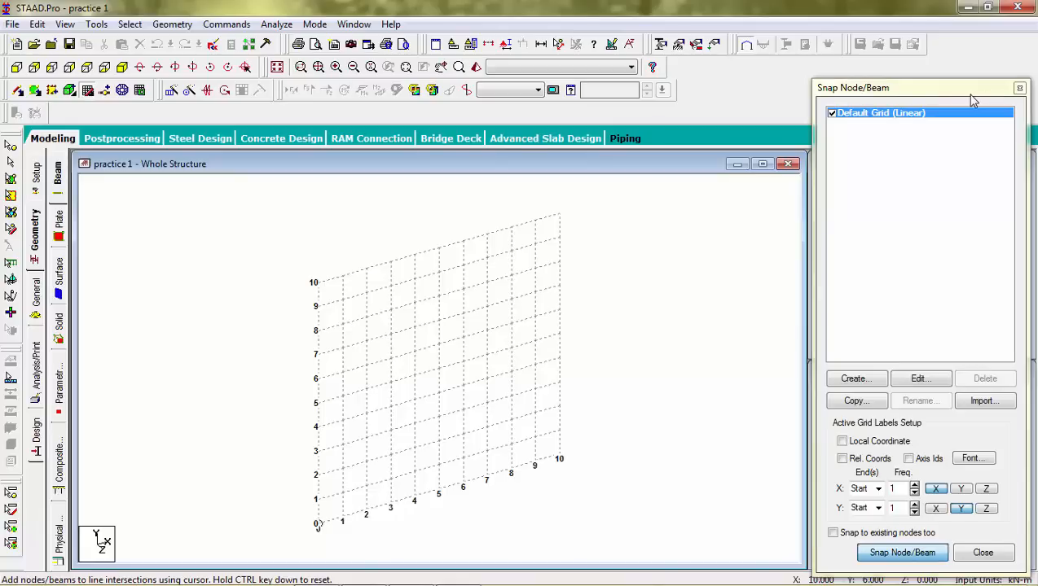
Step: Draw a 5 m column at X=1 and a roof beam along Y=5 from X=1 through X=5 to X=9
left_click_drag(971, 95, 970, 87)
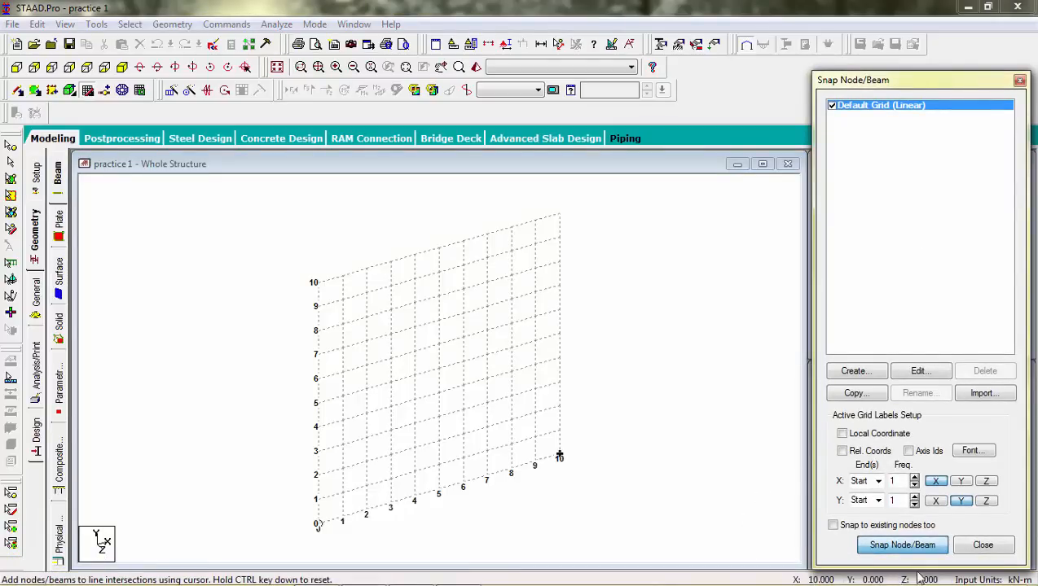
left_click(344, 517)
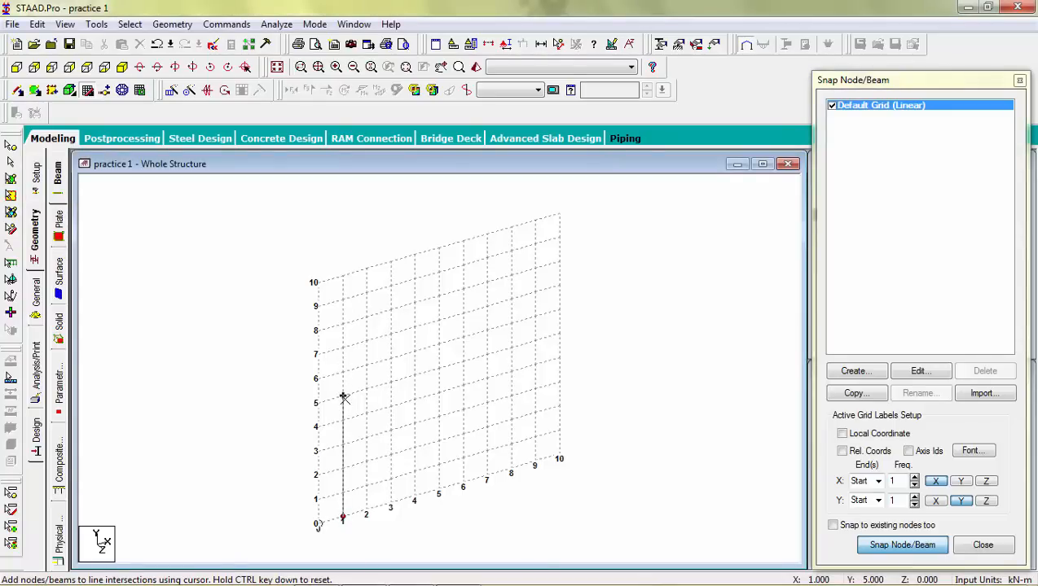
left_click(344, 398)
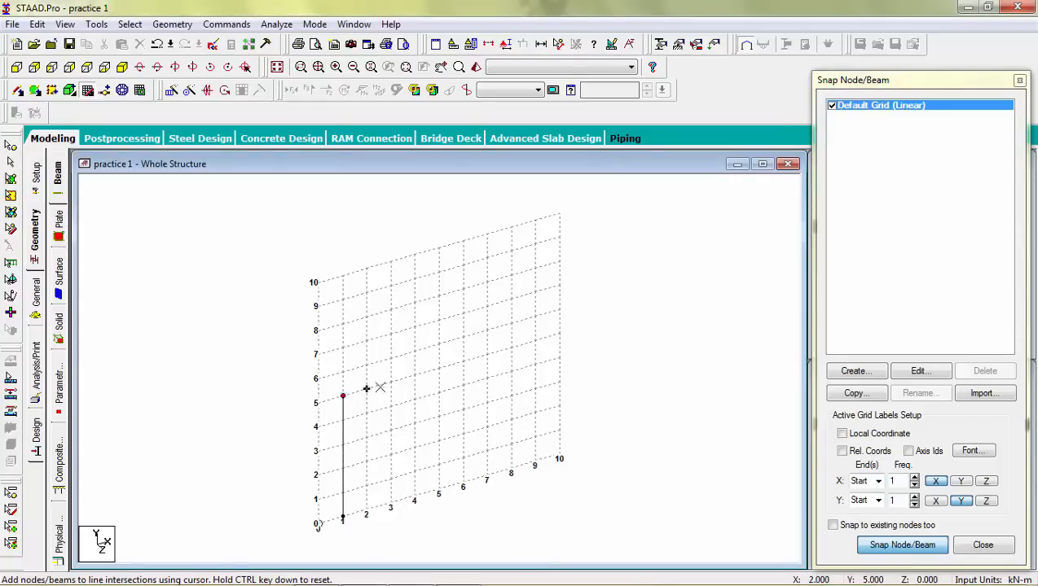
left_click(438, 370)
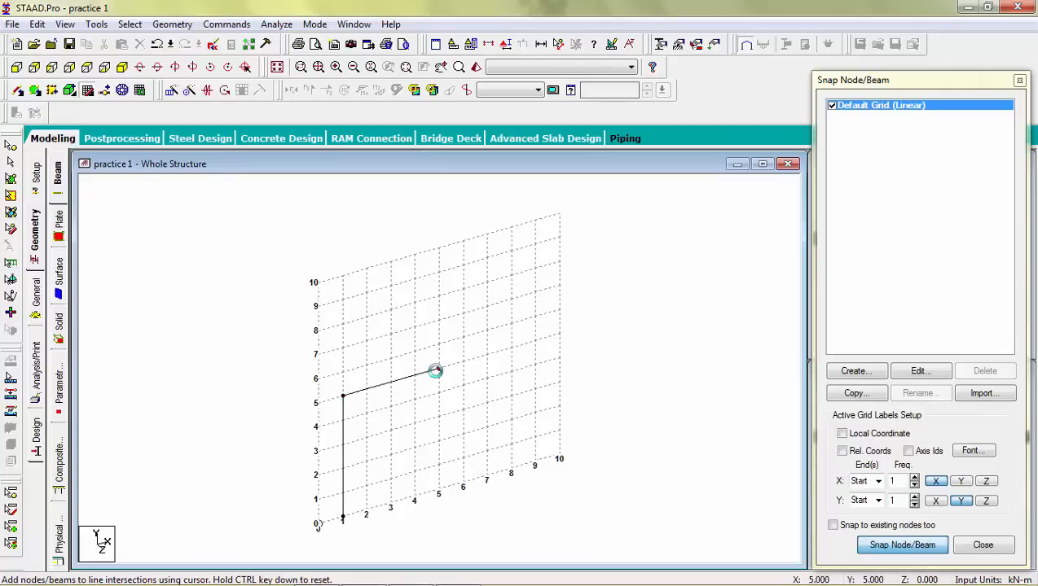
left_click(532, 343)
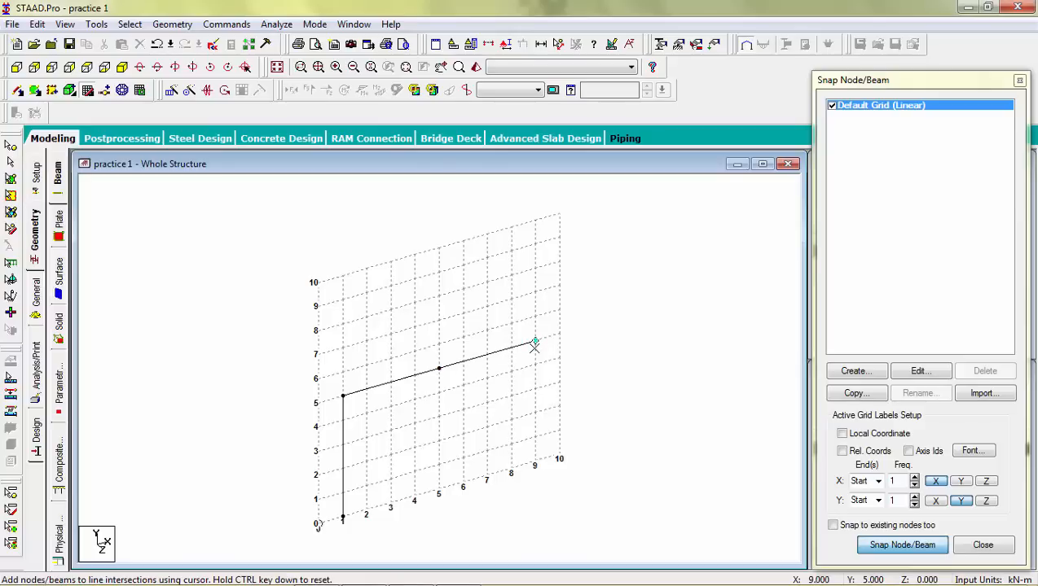
key("Escape")
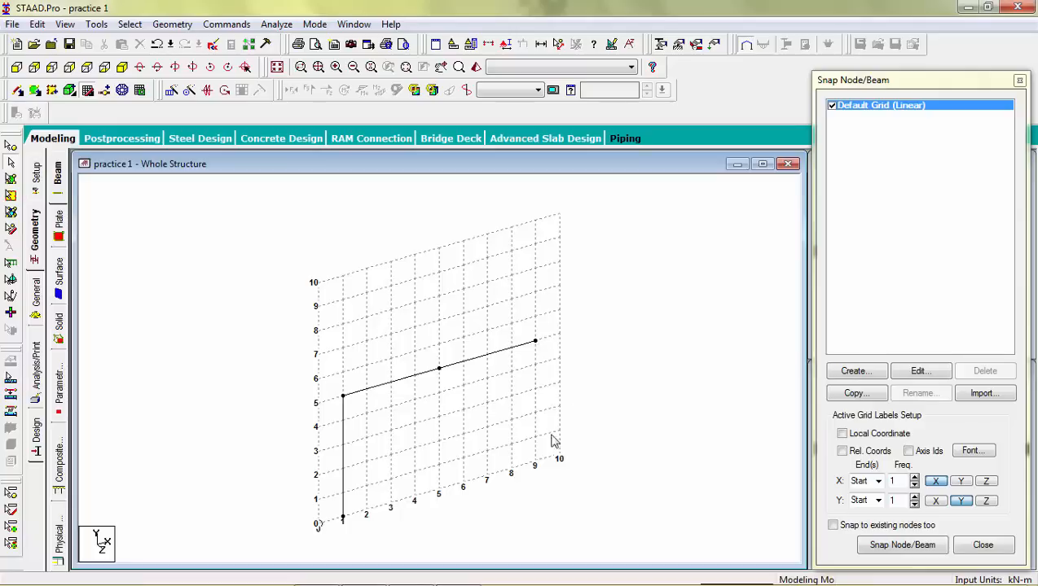
Step: Add 5 m columns from the ground up to the roof beam at X=5 and X=9
left_click(884, 547)
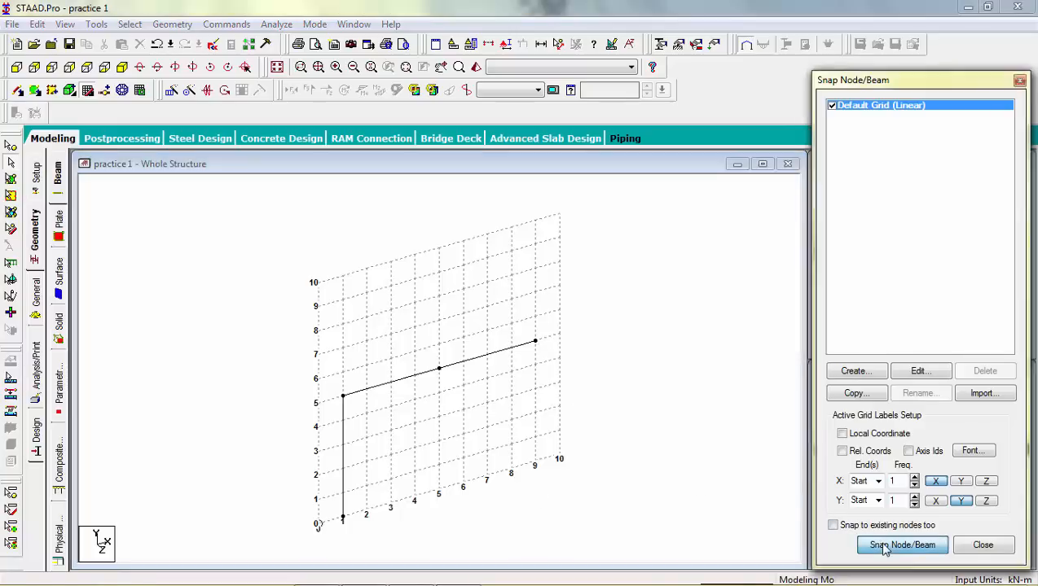
left_click(438, 492)
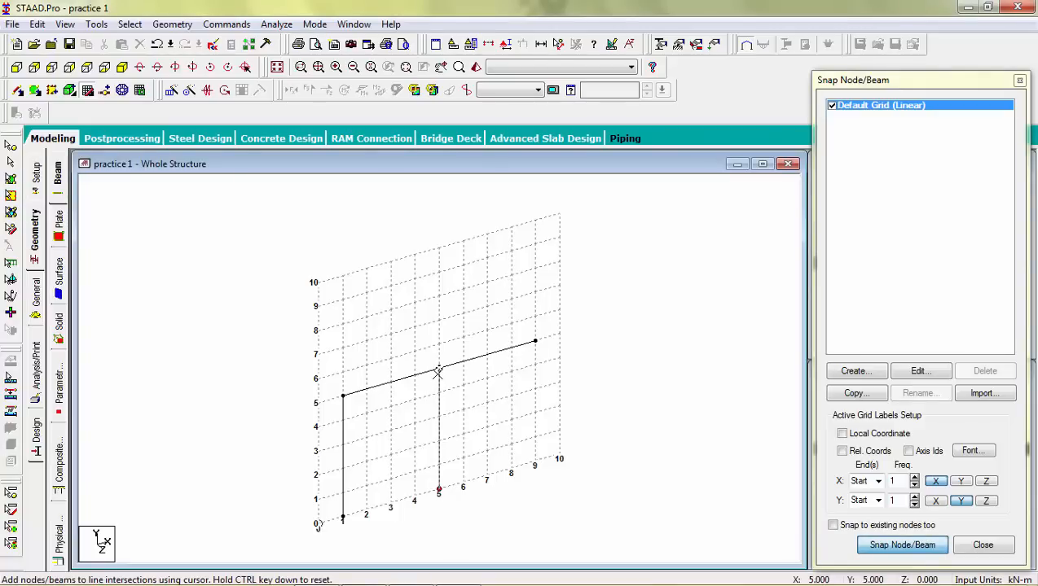
left_click(439, 370)
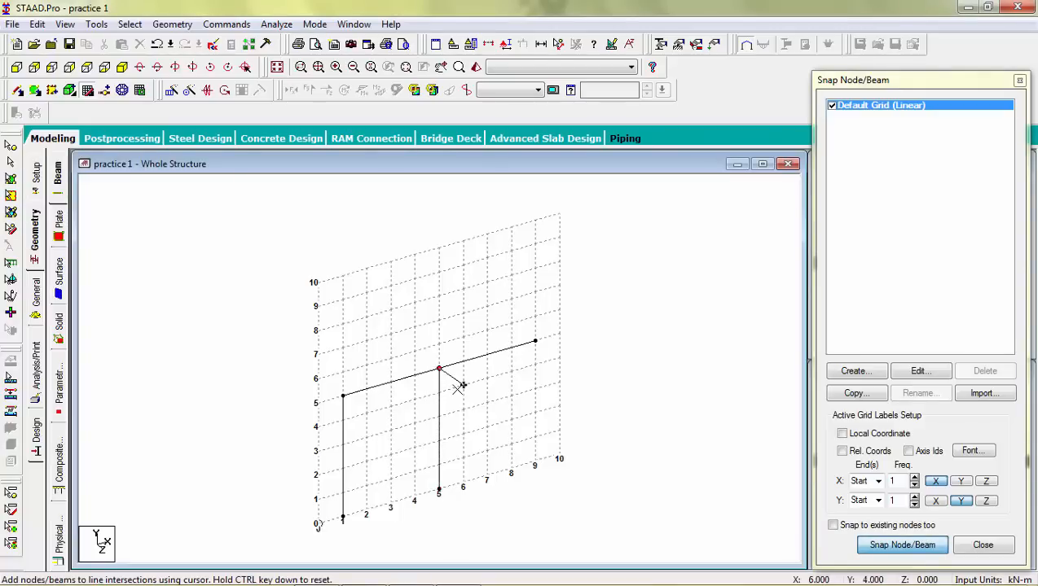
key("Escape")
left_click(881, 543)
left_click(533, 462)
left_click(533, 342)
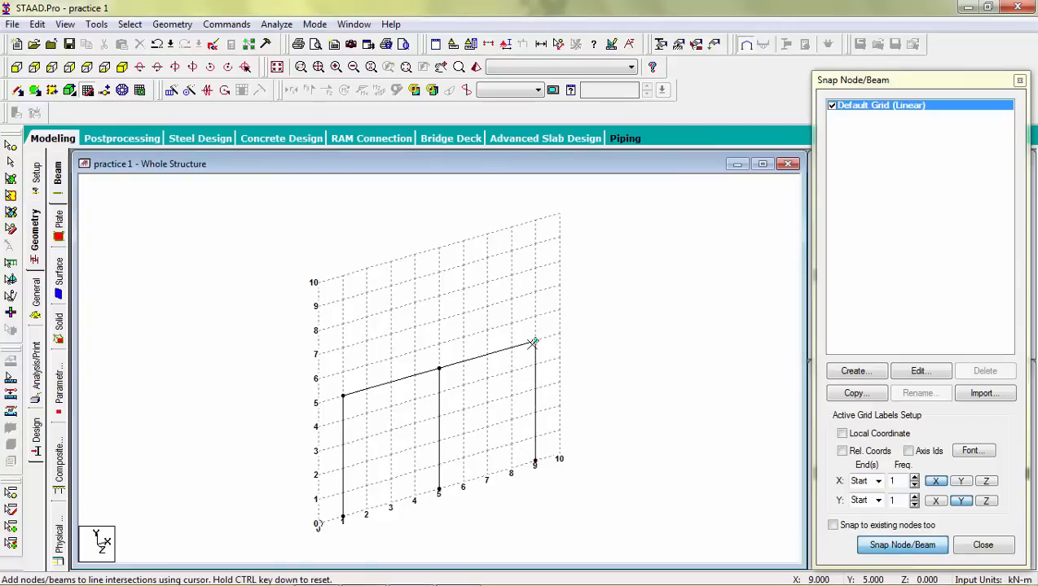
key("Escape")
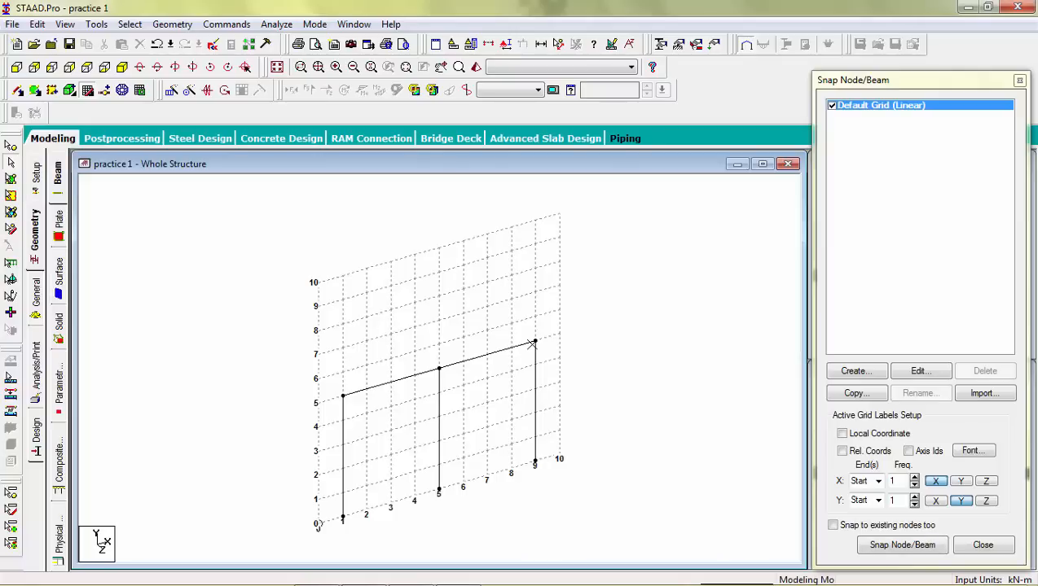
Step: Close the snap panel, inspect the node and beam tables, and display node and beam numbers
left_click(1019, 82)
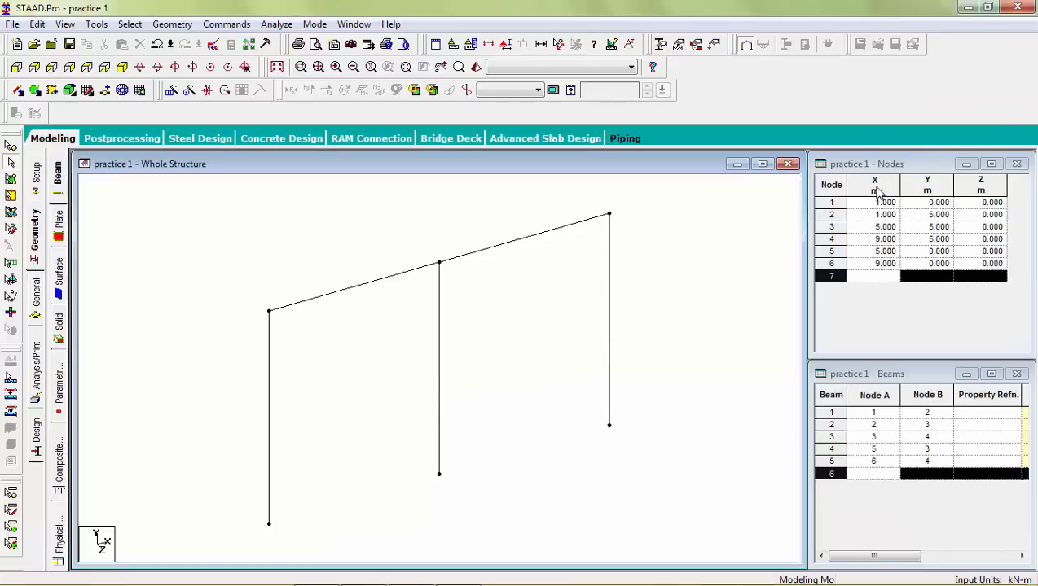
left_click(838, 202)
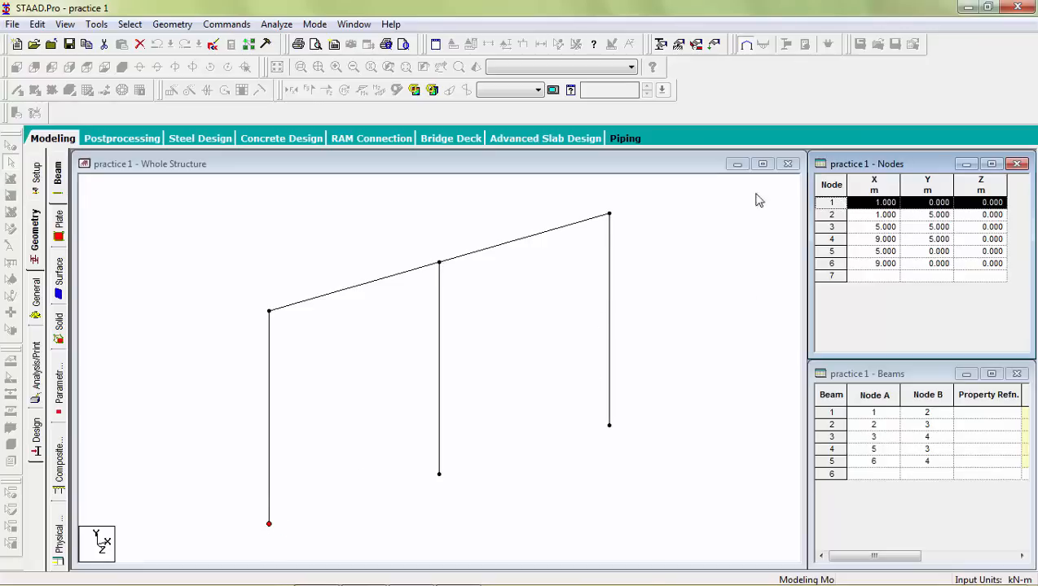
left_click(828, 239)
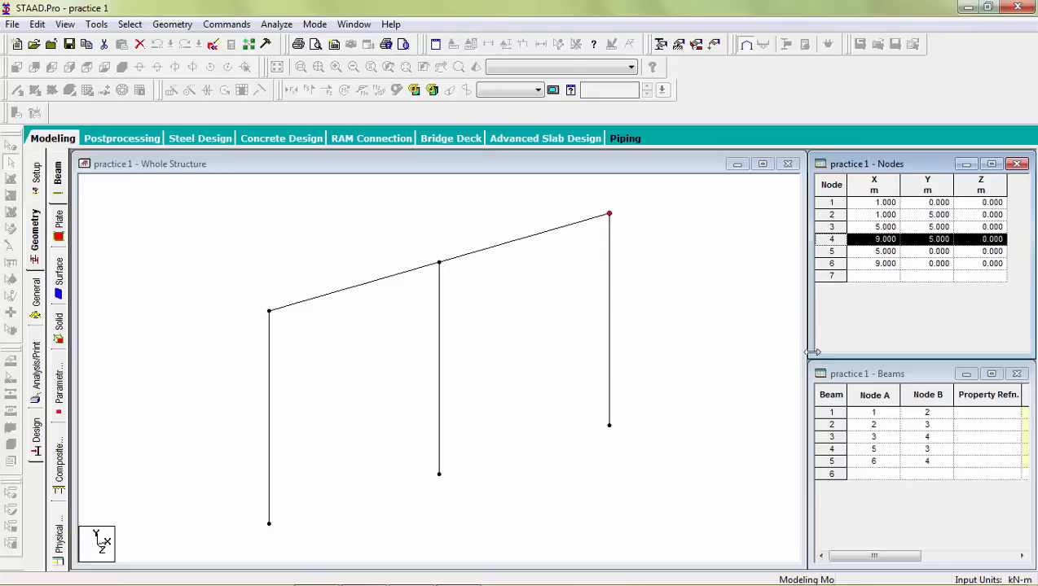
left_click(831, 412)
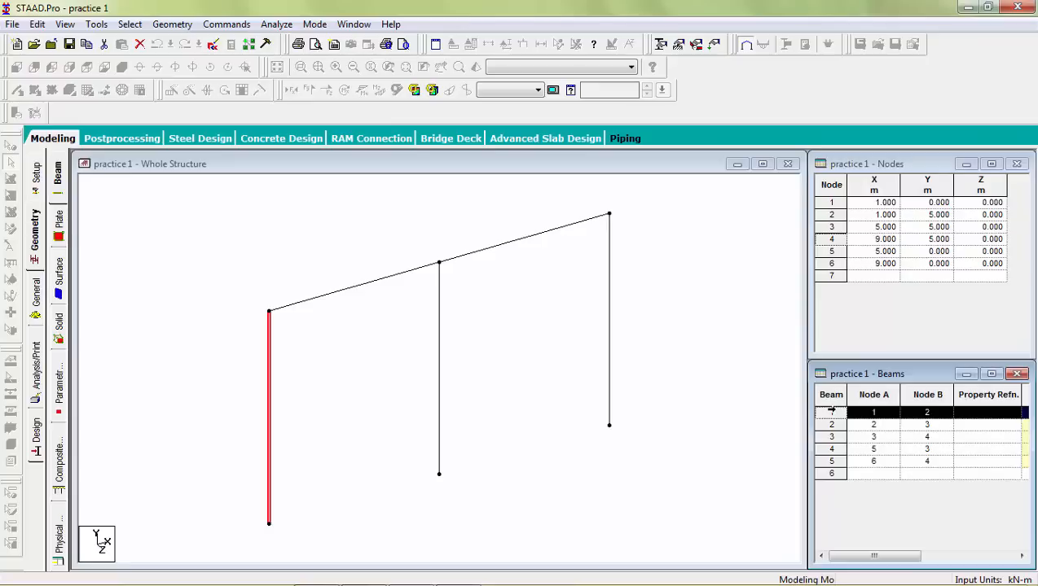
left_click(829, 425)
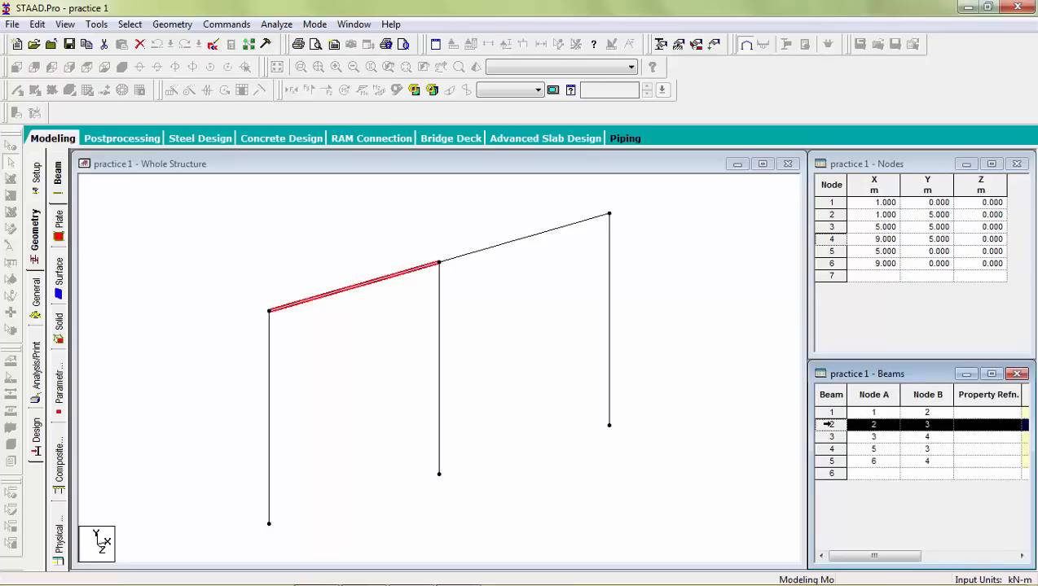
left_click(695, 364)
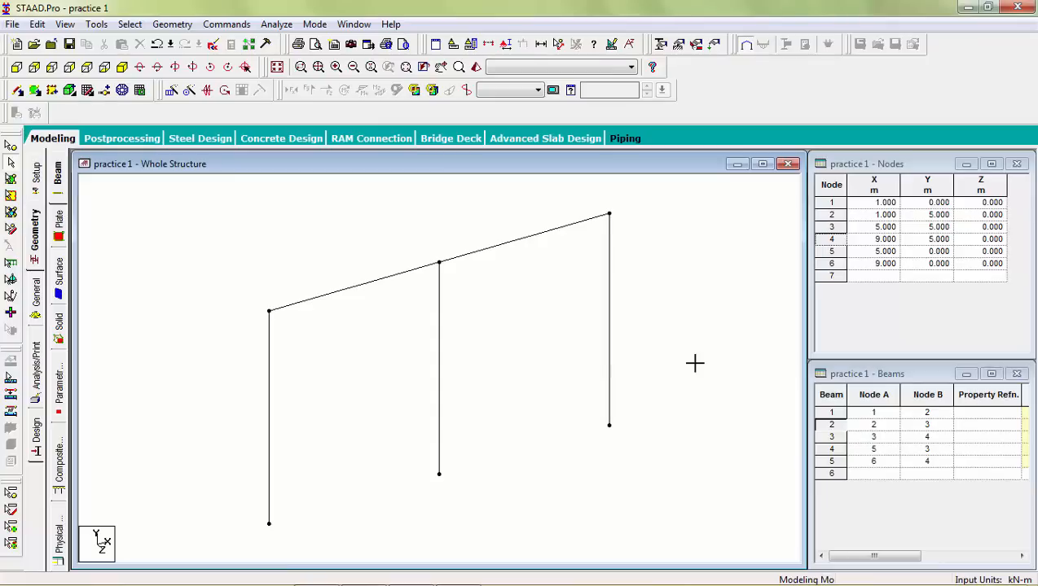
key("shift+n")
key("shift+b")
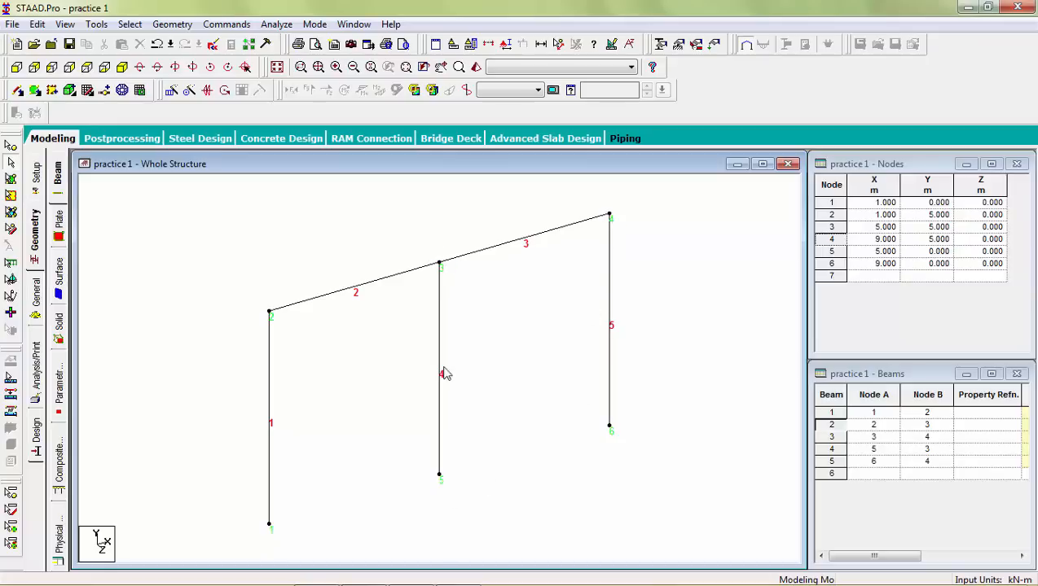
Step: Select beams 2 and 5 in the view and switch to the nodes selection cursor
left_click(354, 294)
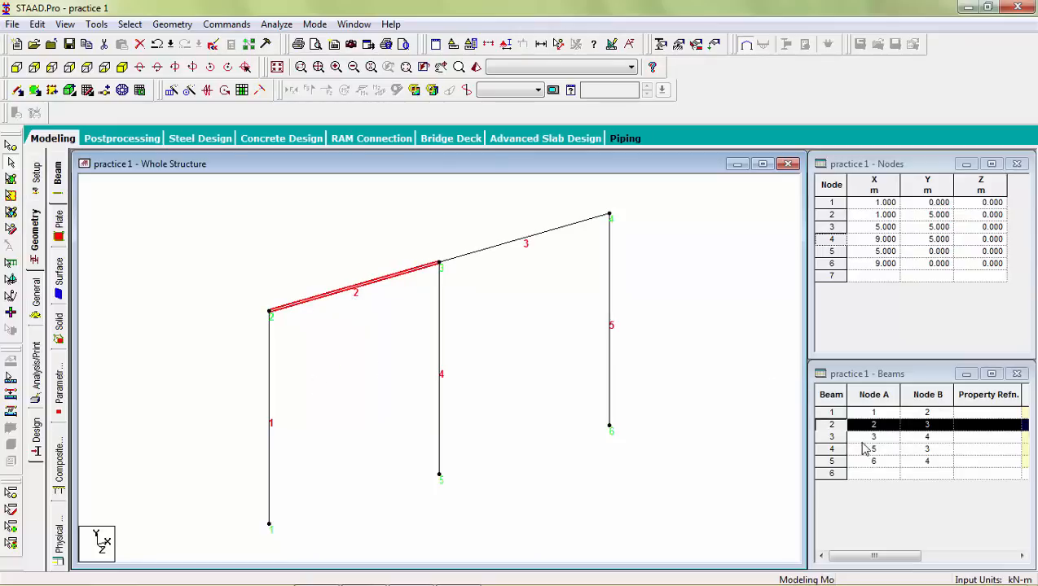
left_click(610, 294)
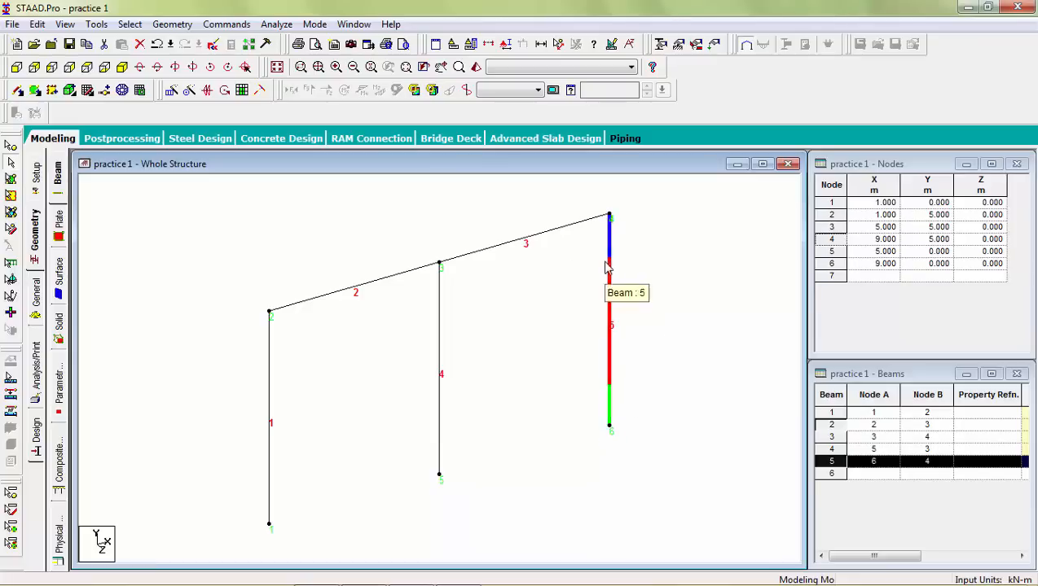
left_click(10, 161)
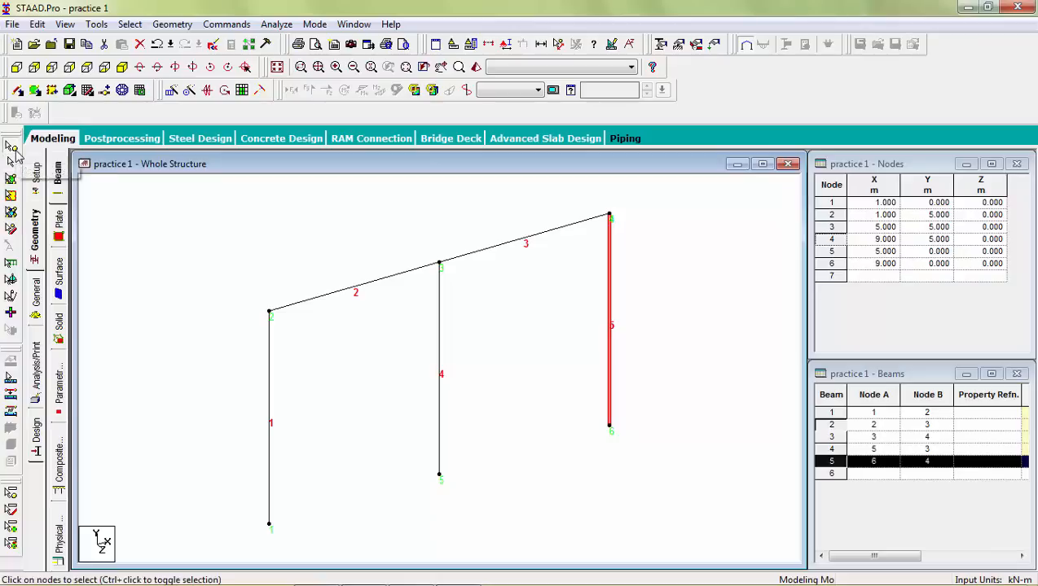
Step: Select nodes 2, 1 and 3 in the view and open node 3's information dialog to inspect it
left_click(270, 314)
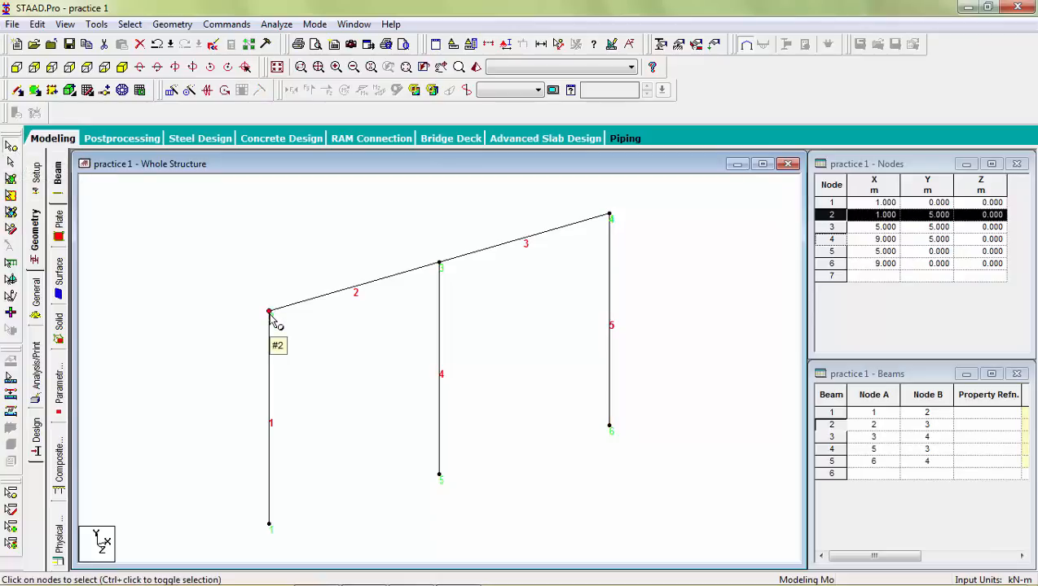
left_click(270, 525)
left_click(363, 281)
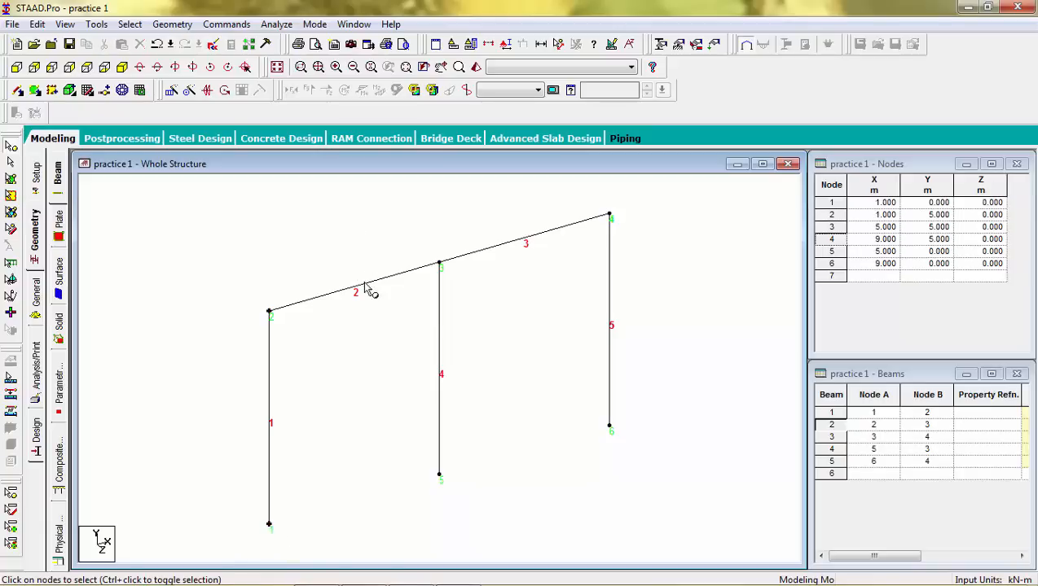
left_click(439, 264)
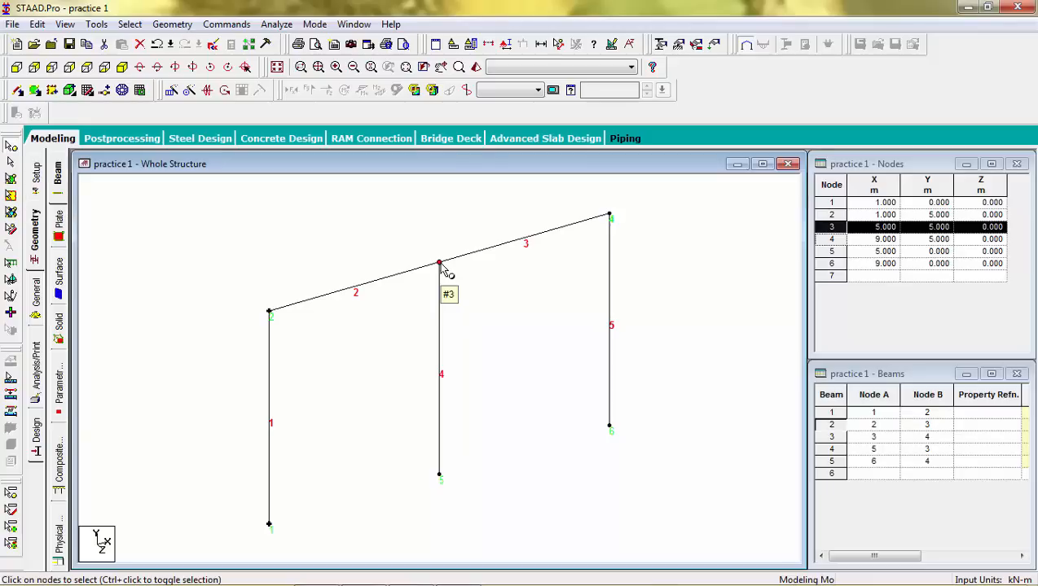
double_click(439, 264)
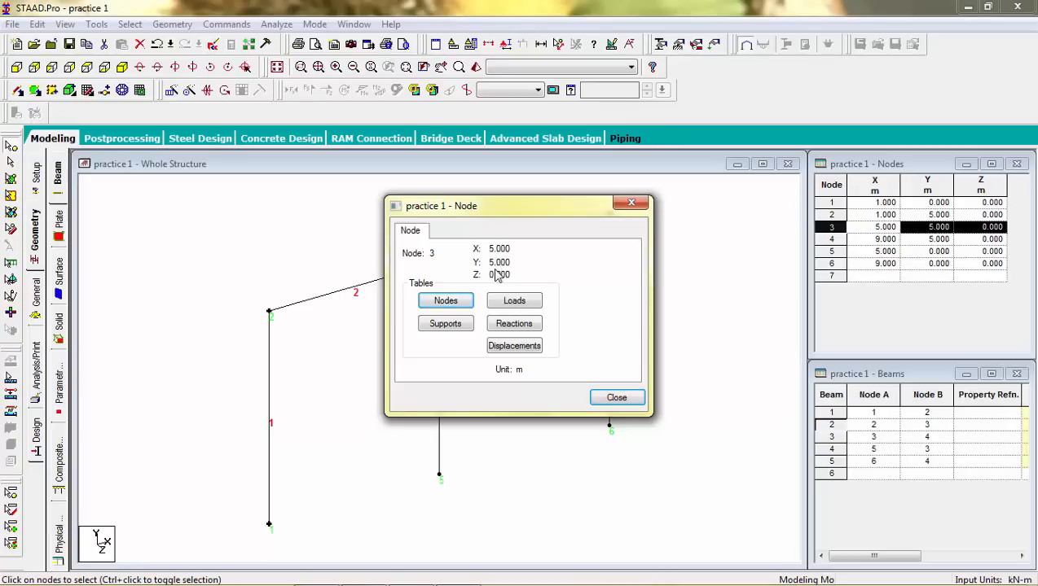
left_click(632, 204)
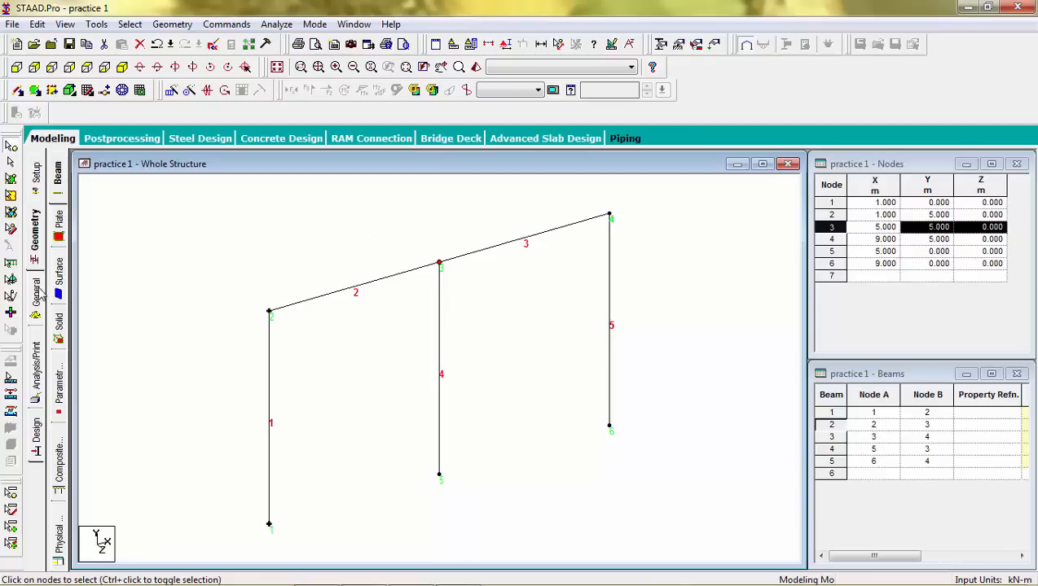
Step: Open the section property definition and review the available section types such as Rectangle, Tee, Trapezoidal and Tapered I
left_click(41, 298)
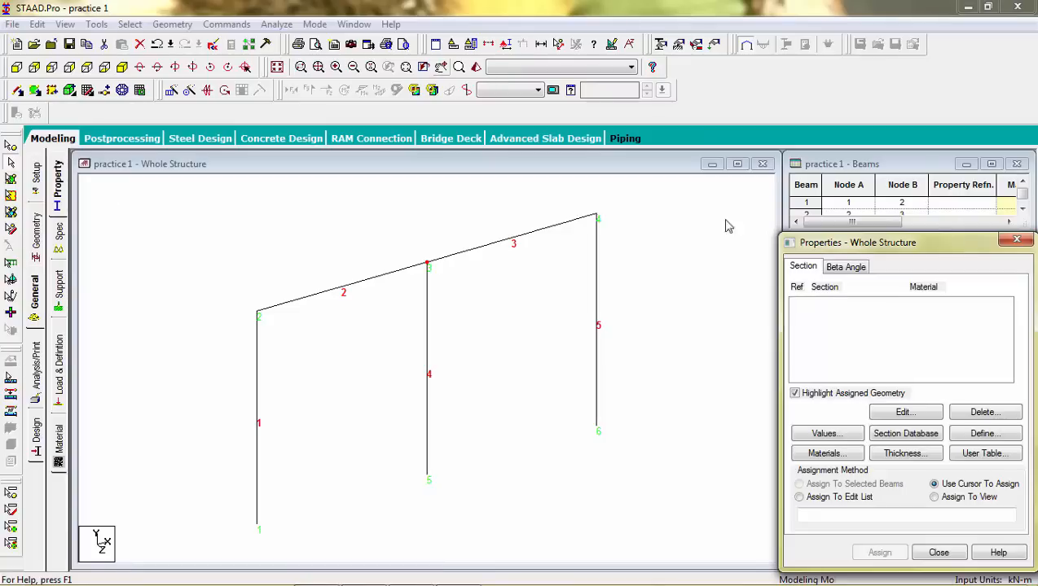
left_click(984, 436)
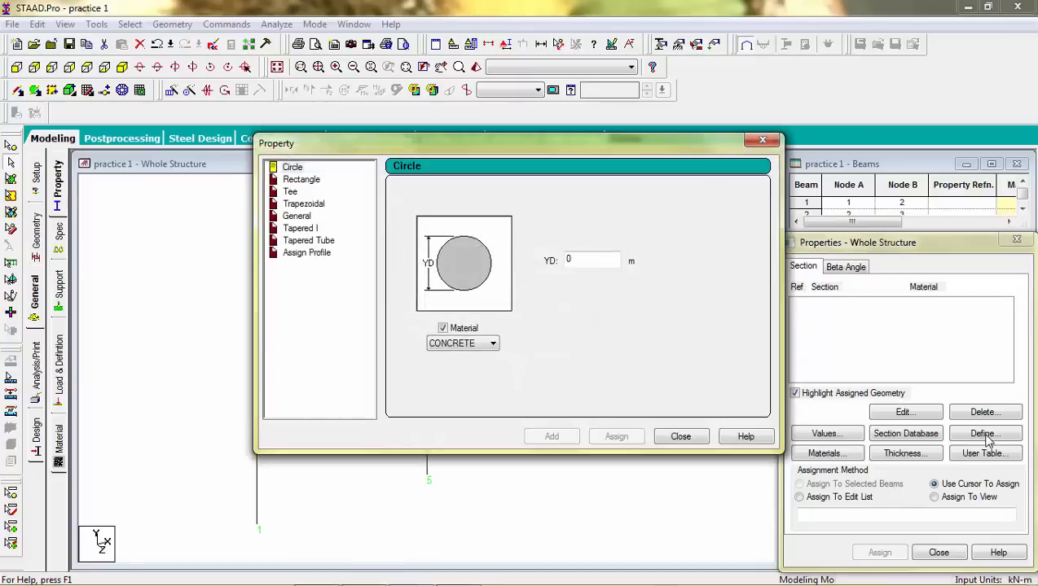
left_click(316, 187)
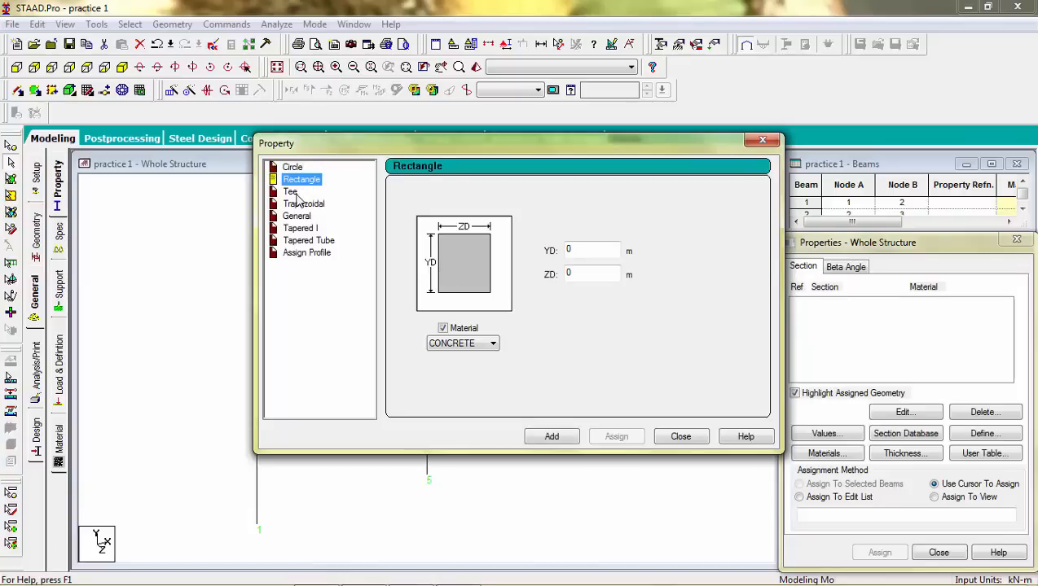
left_click(291, 192)
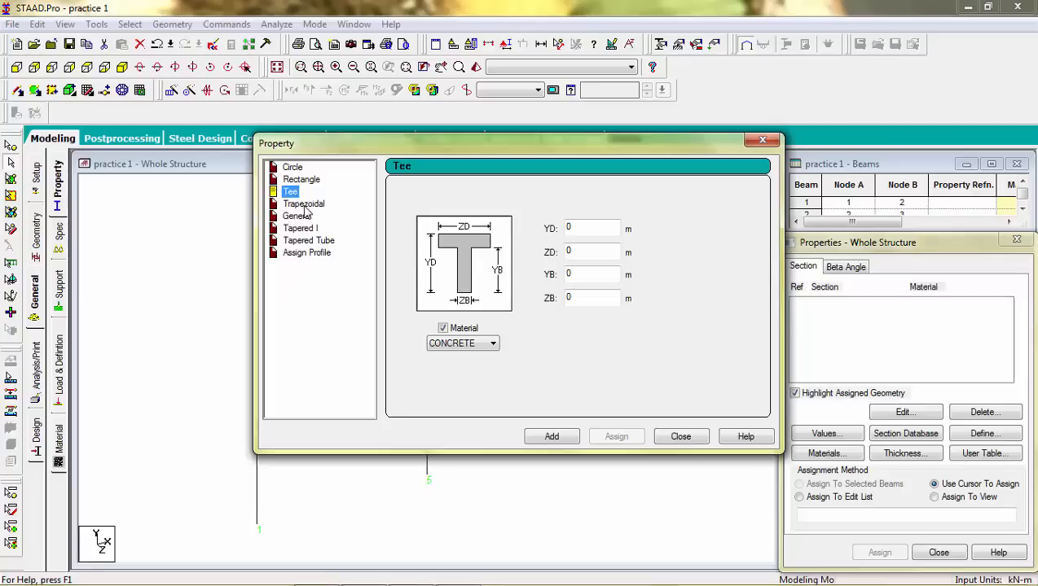
left_click(306, 207)
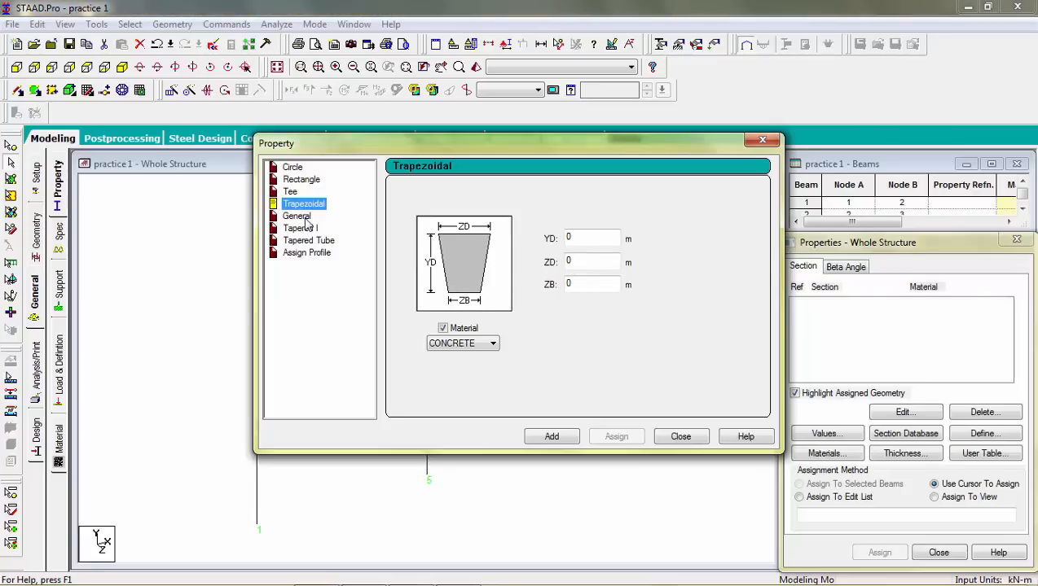
left_click(296, 216)
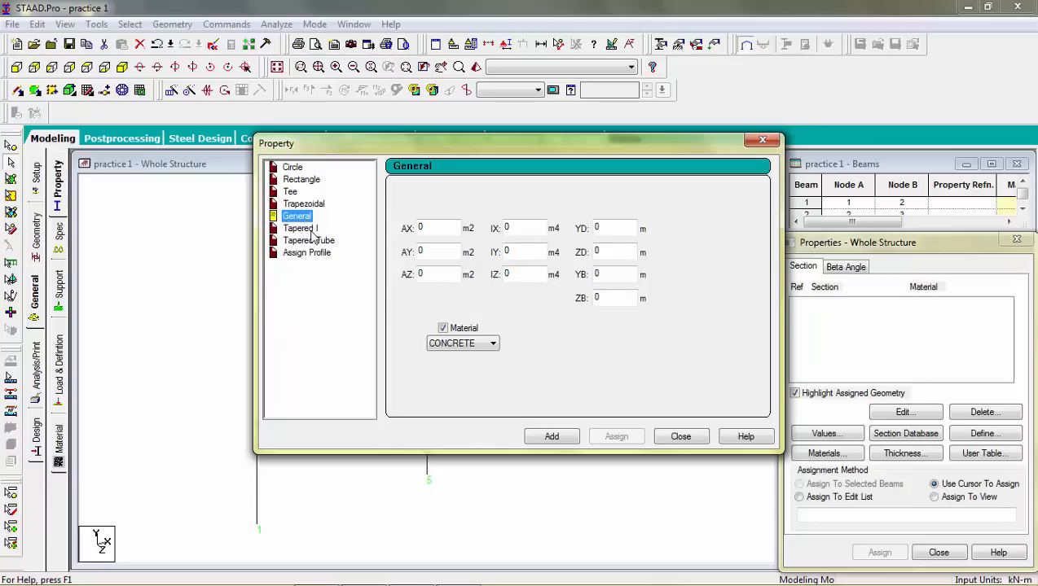
left_click(301, 228)
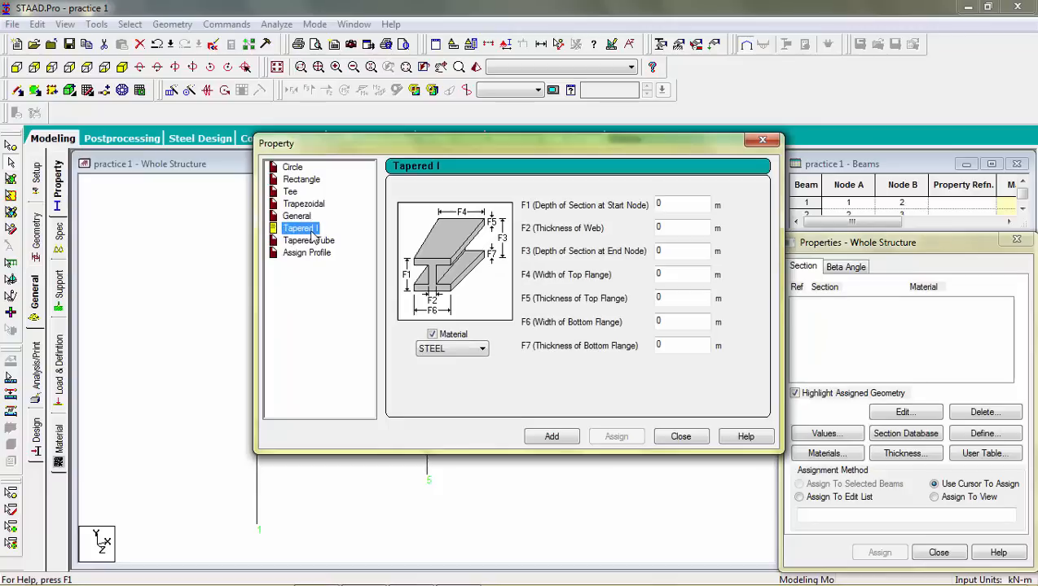
left_click(307, 181)
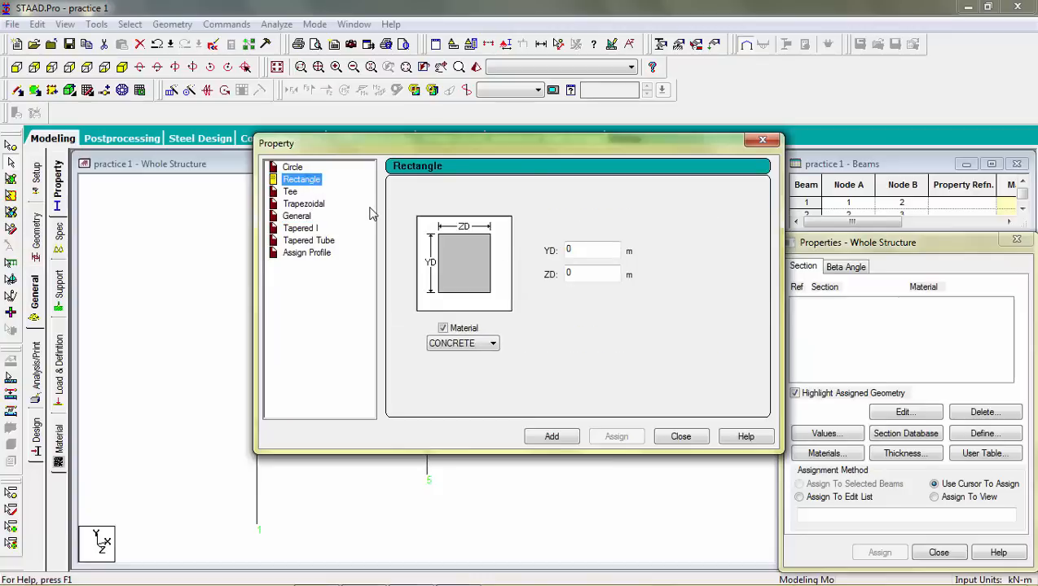
Step: Define a rectangular concrete section with YD 0.2 m and ZD 0.2 m and add it to the property list
double_click(567, 249)
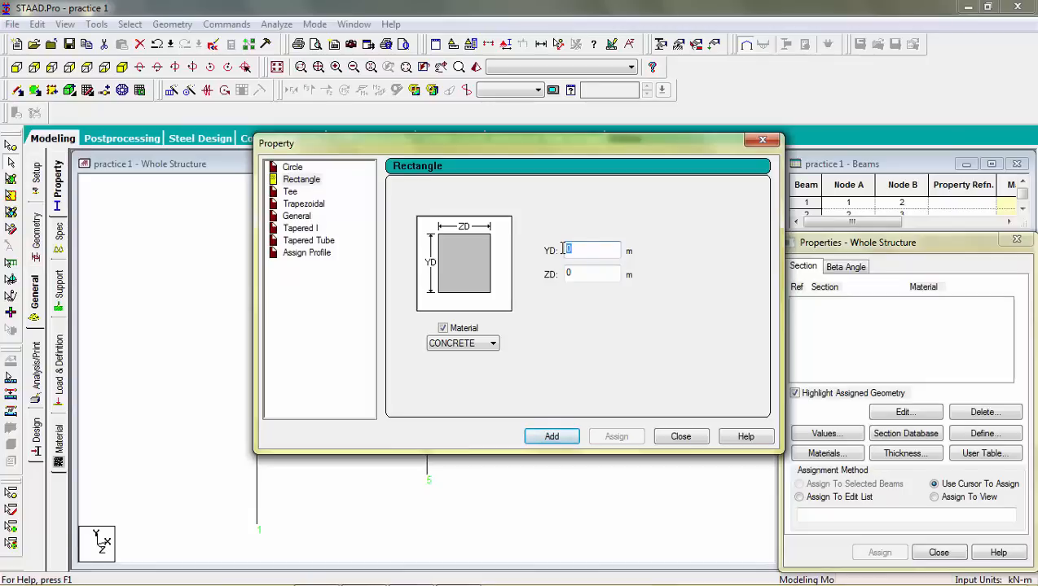
key("BackSpace")
type(".1")
left_click(562, 275)
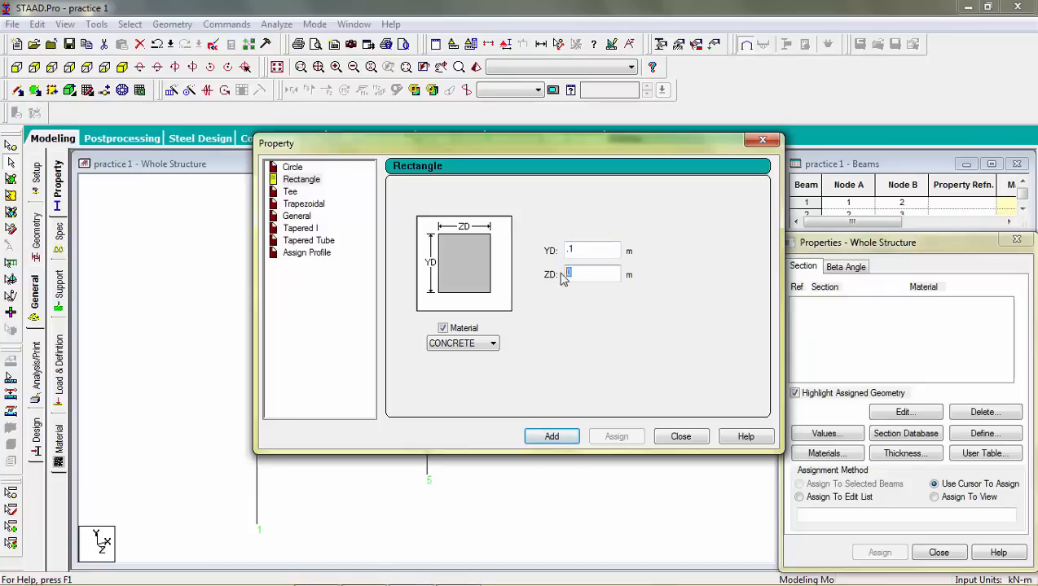
type(".1")
left_click(580, 248)
key("BackSpace")
key("BackSpace")
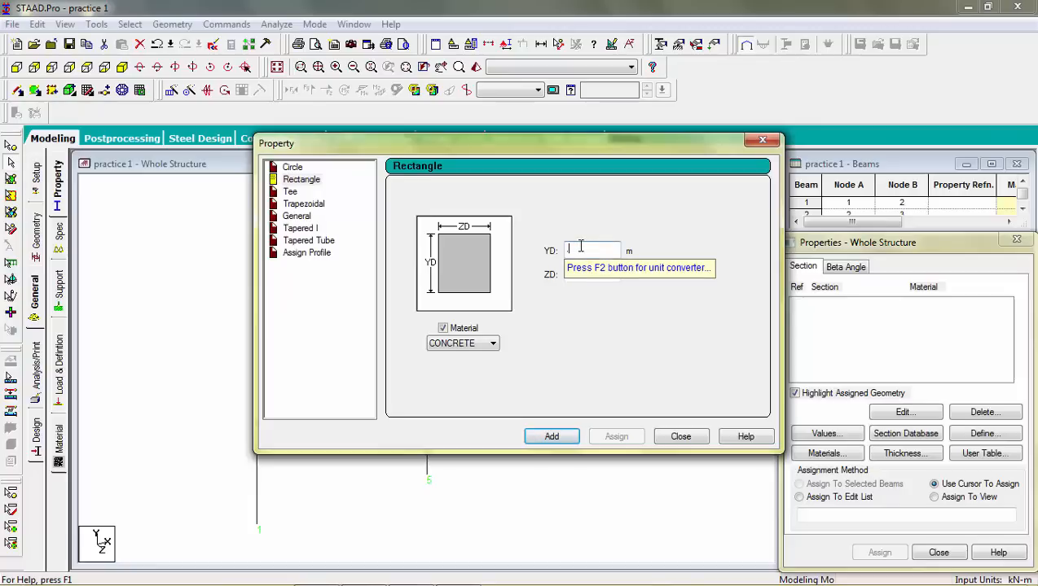
type(".2")
left_click(576, 269)
key("BackSpace")
key("BackSpace")
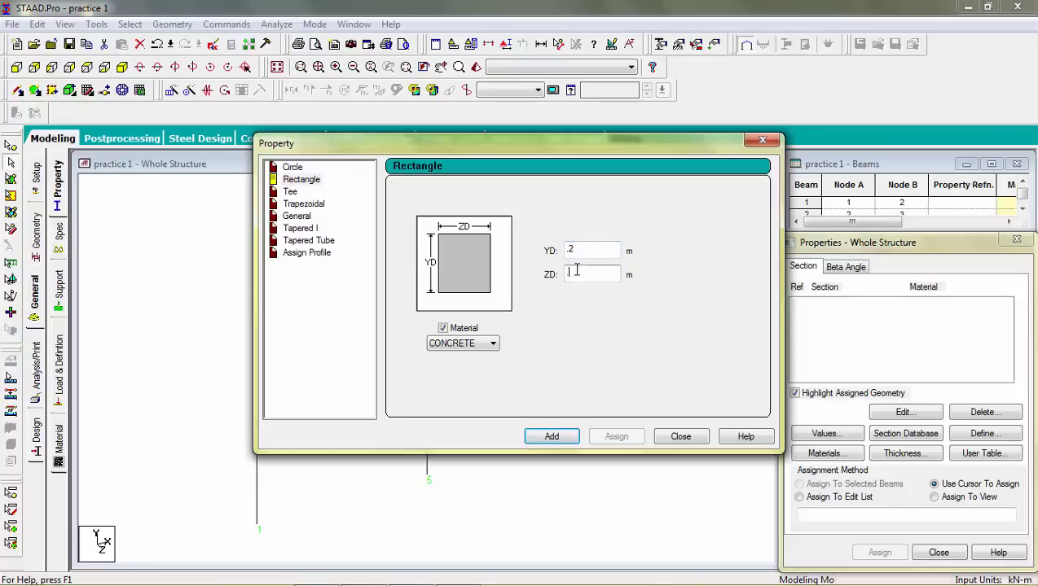
type(".2")
left_click(492, 345)
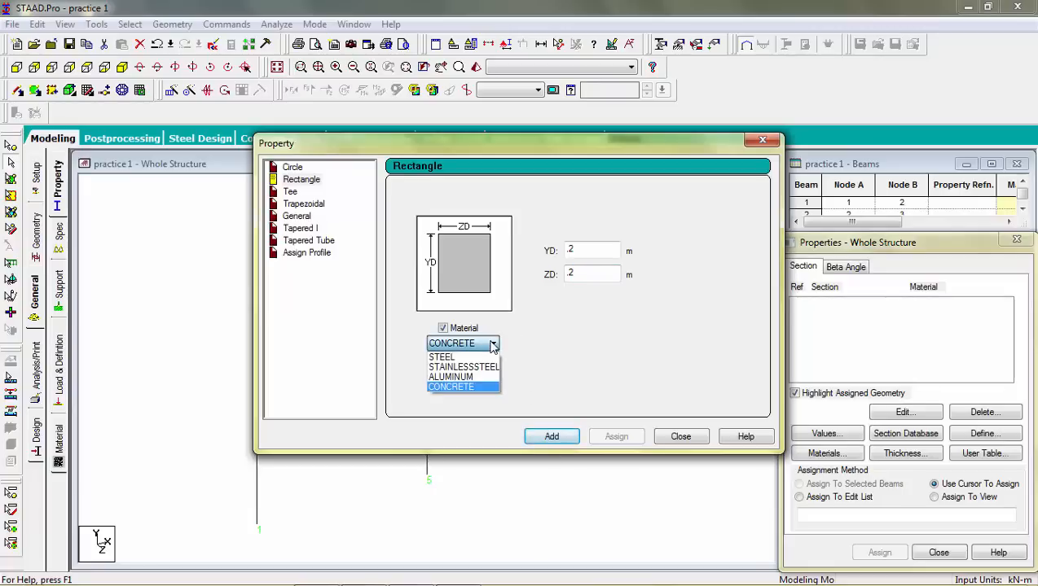
left_click(492, 346)
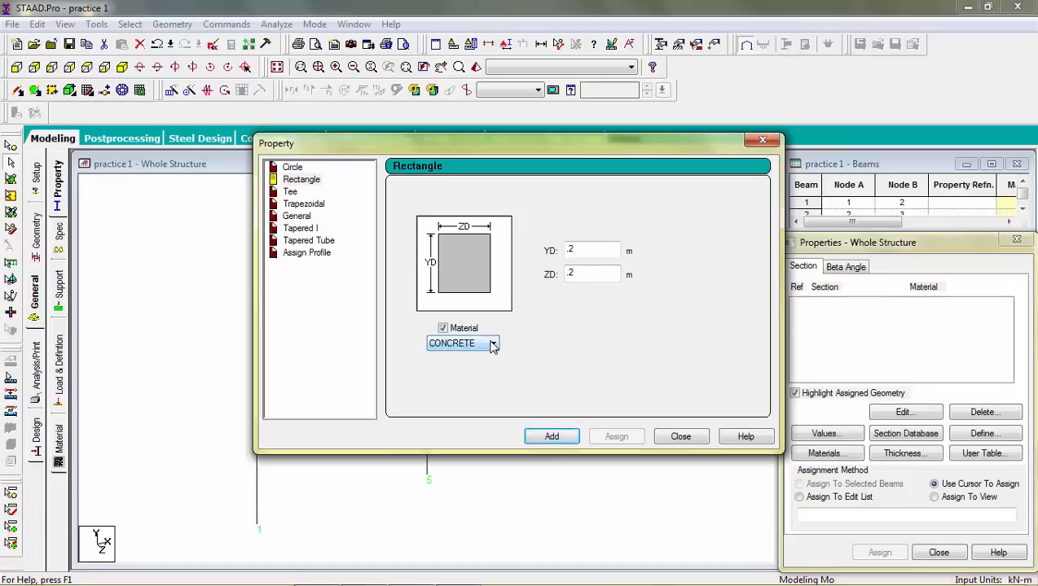
left_click(558, 440)
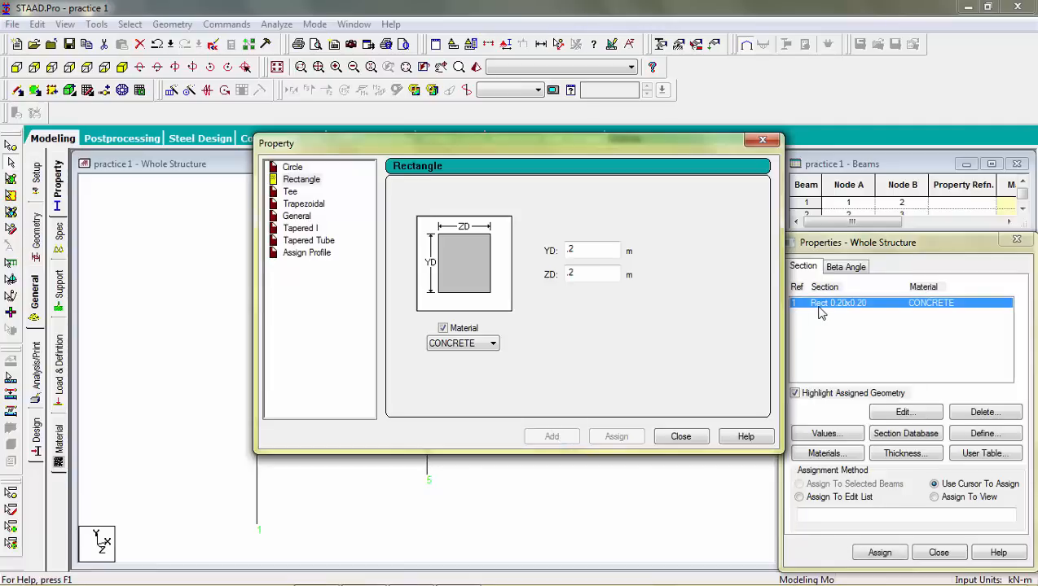
left_click(681, 438)
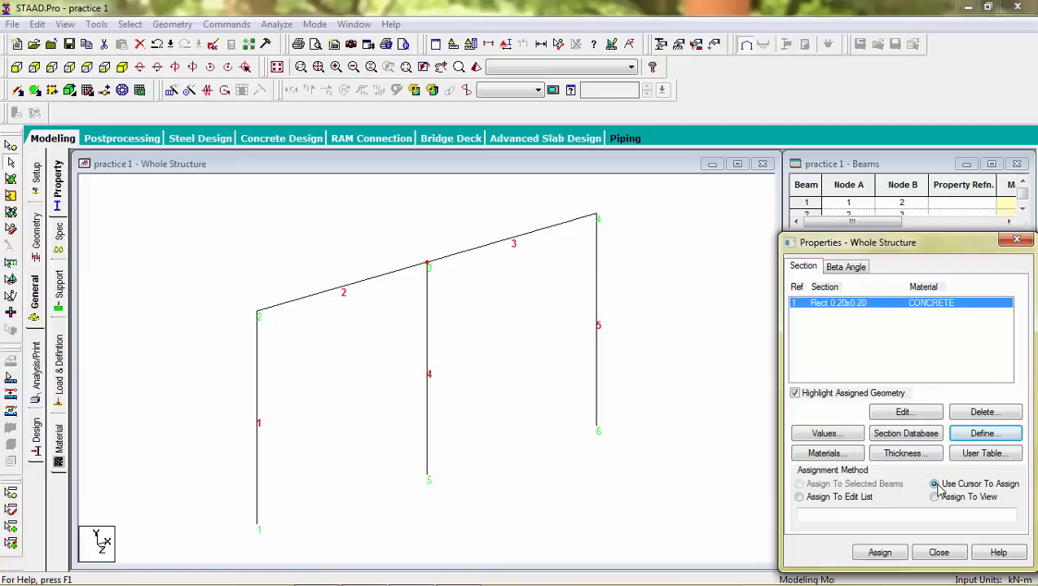
Step: Assign the 0.20x0.20 rectangular section to beams 1 to 5 by picking each beam with the cursor
left_click(879, 554)
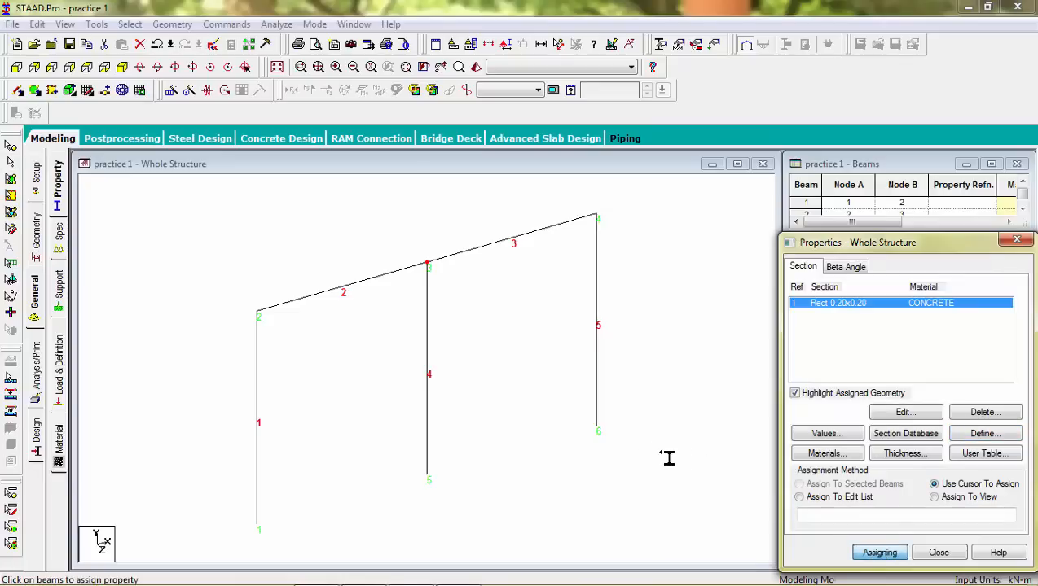
left_click(489, 248)
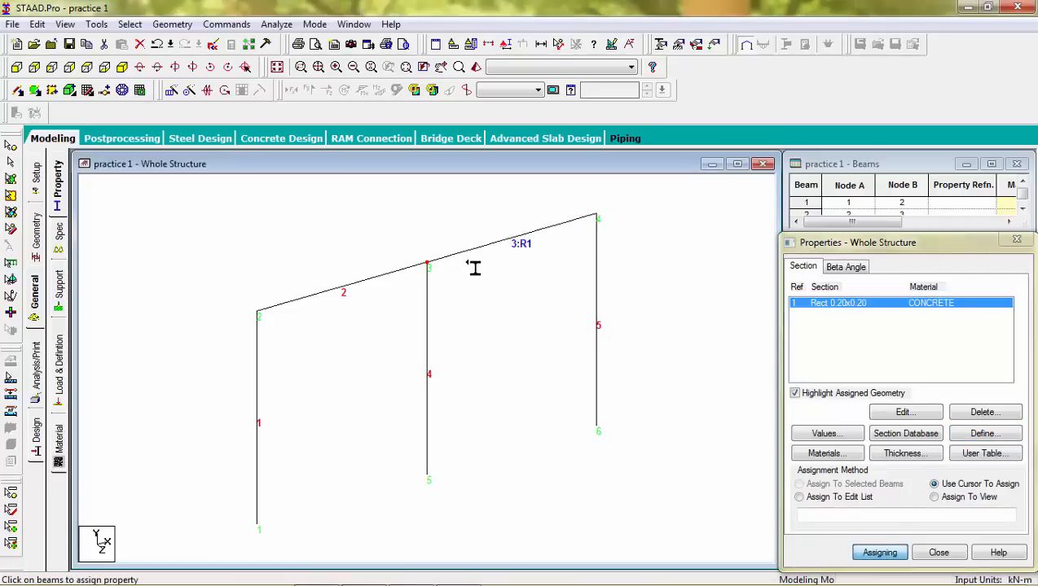
left_click(380, 282)
left_click(262, 395)
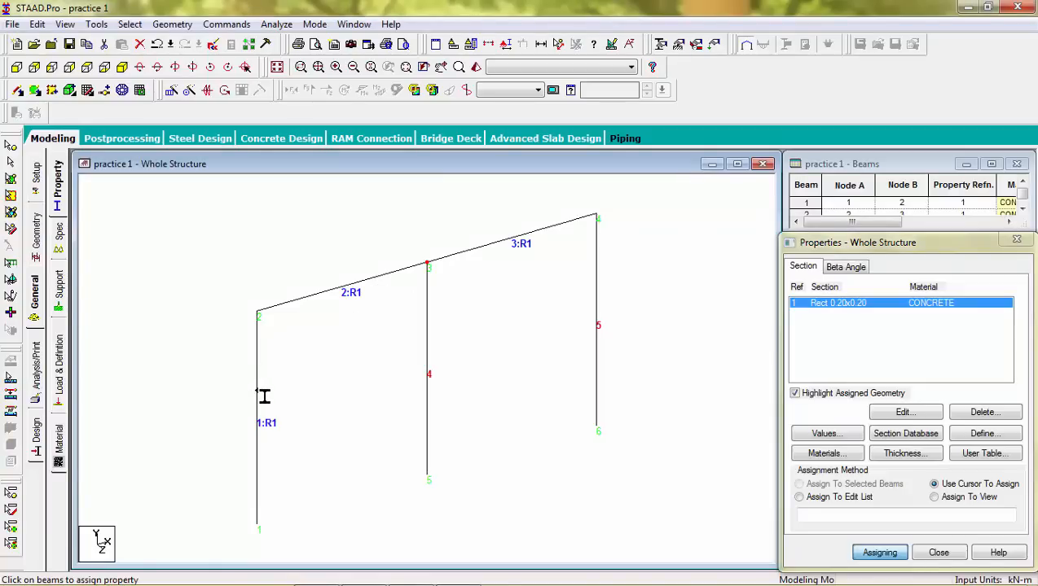
left_click(431, 344)
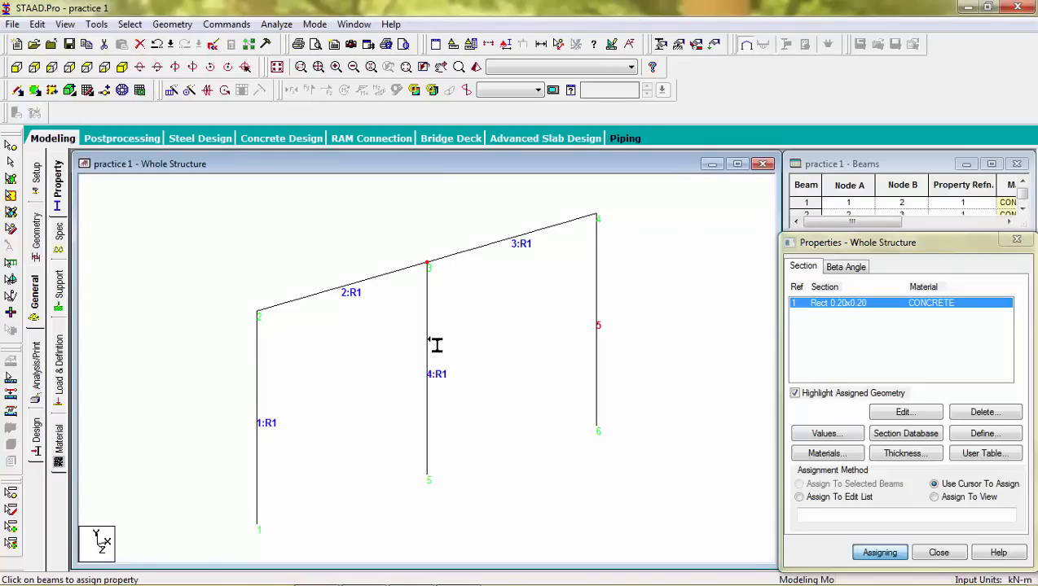
left_click(600, 296)
key("Escape")
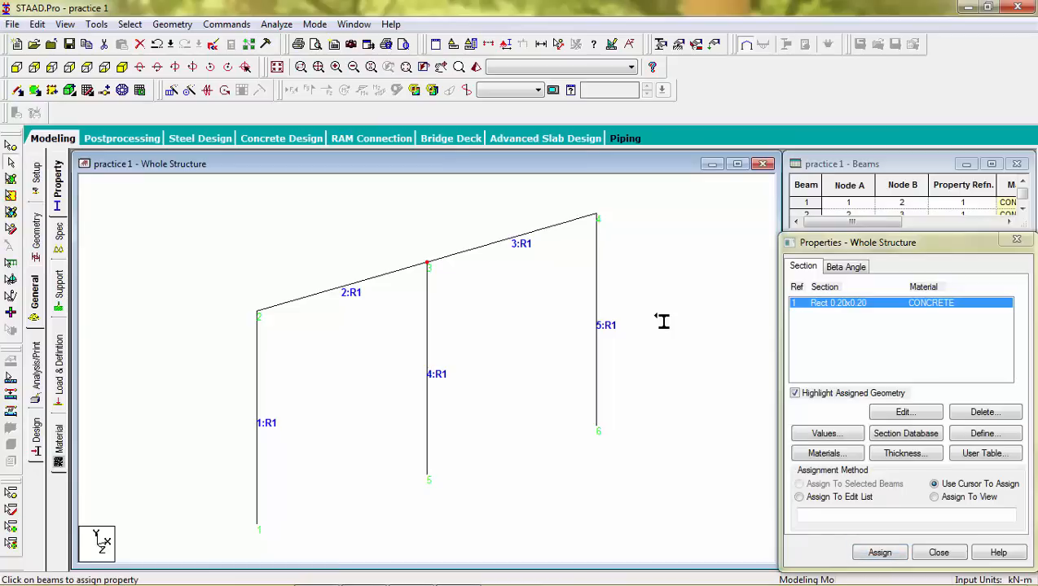
Step: Highlight the beams with the rectangular section and open its property details to review them
left_click(838, 308)
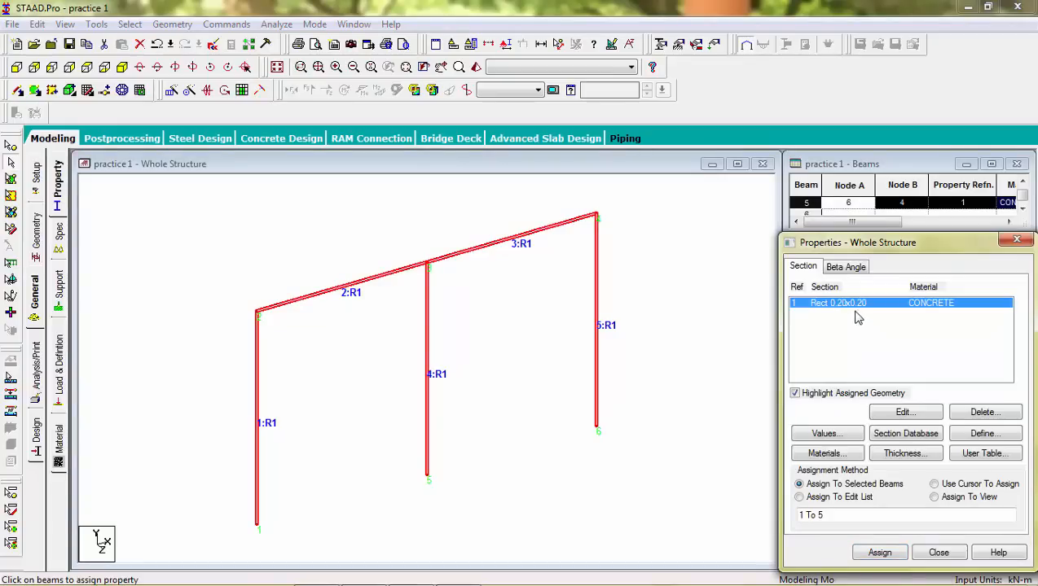
double_click(857, 310)
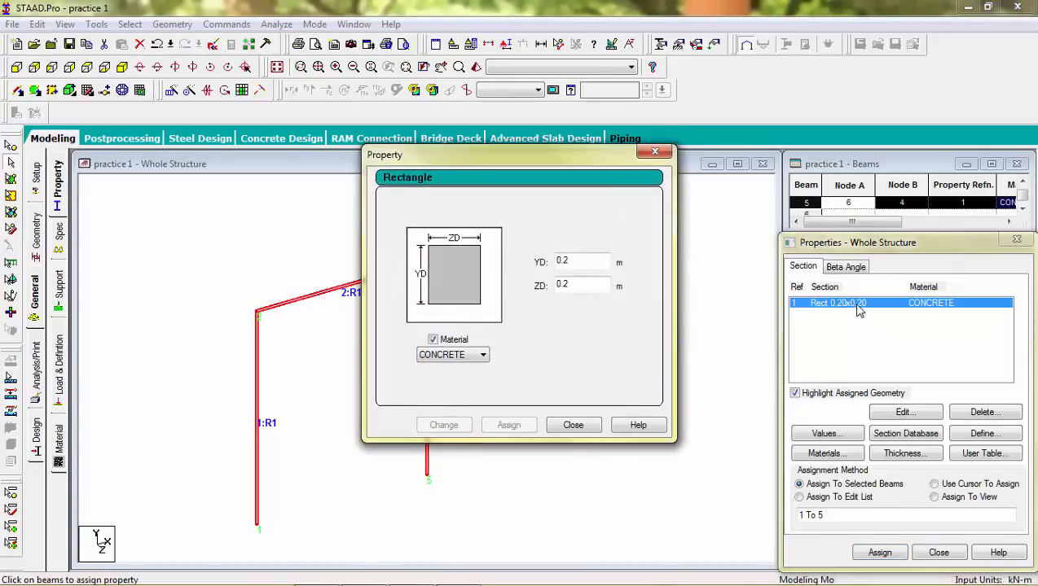
left_click(655, 152)
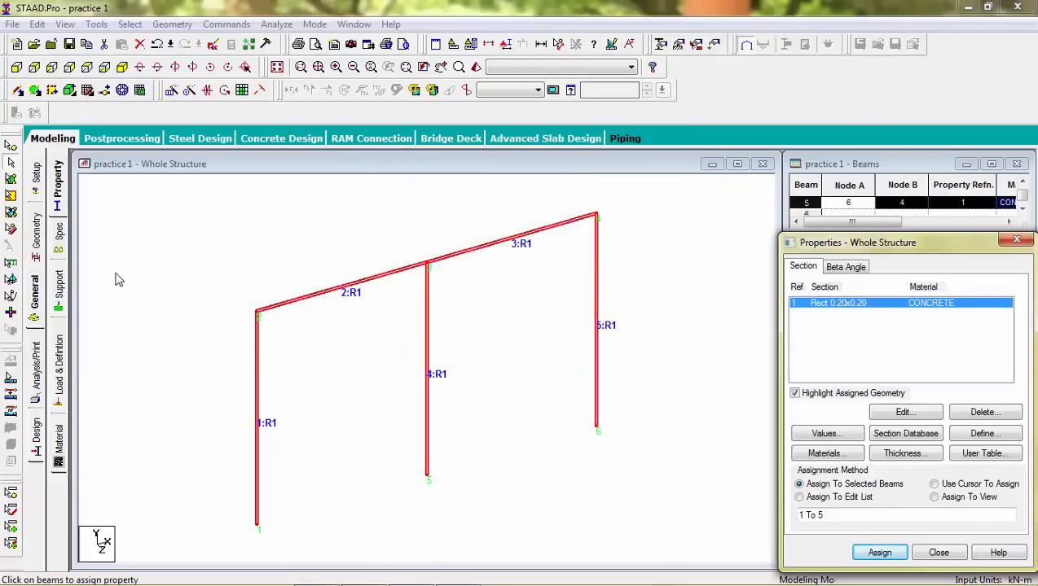
Step: Create a fixed support definition after reviewing the Pinned and Fixed But support types
left_click(60, 249)
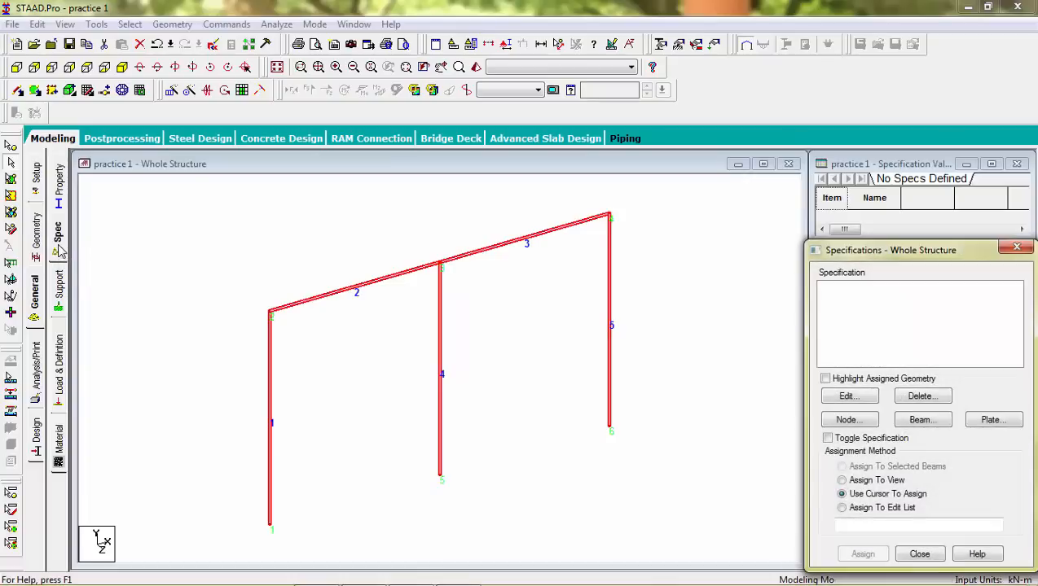
left_click(59, 283)
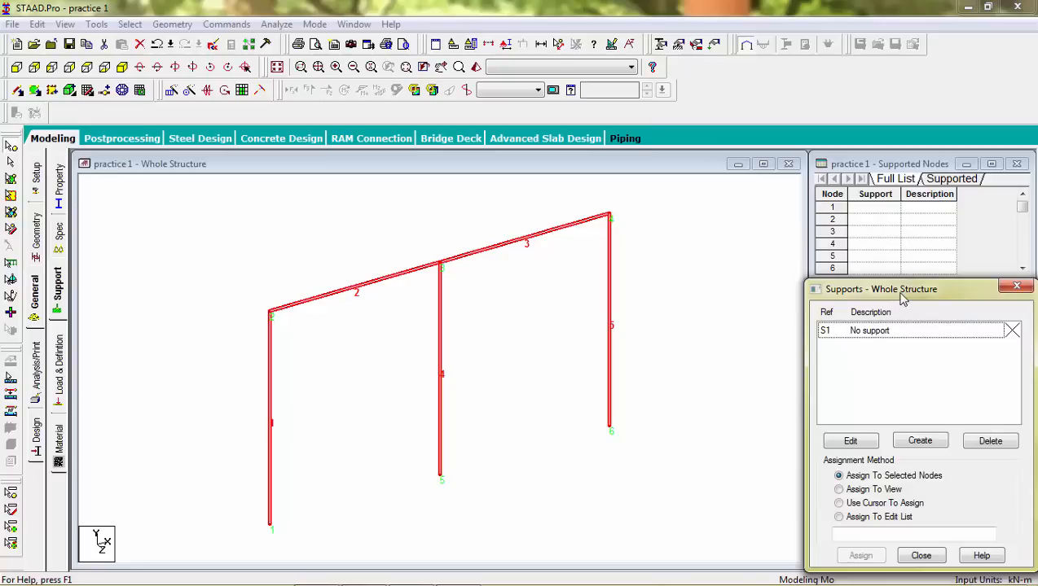
left_click_drag(902, 295, 906, 207)
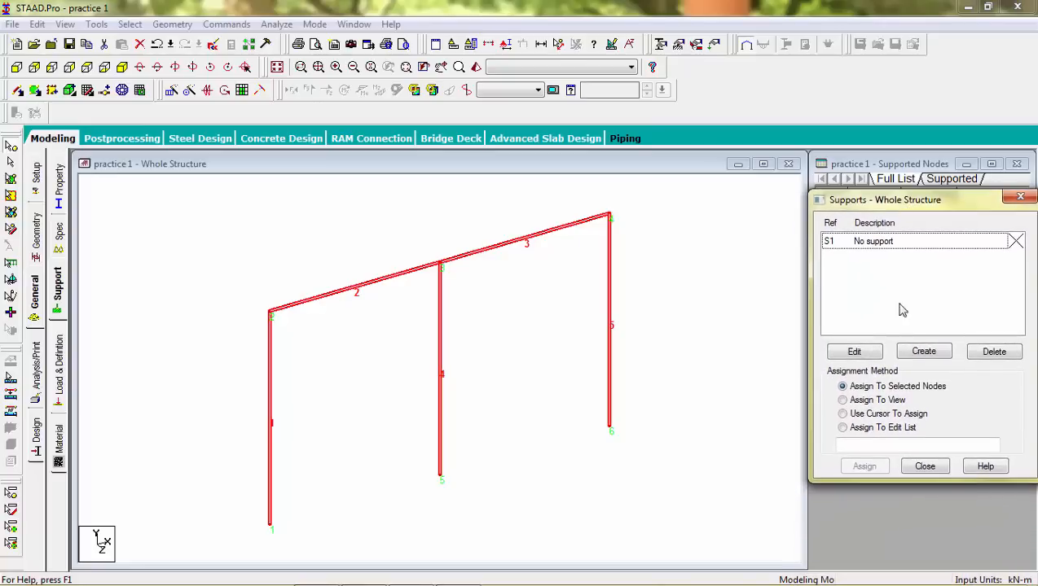
left_click(923, 352)
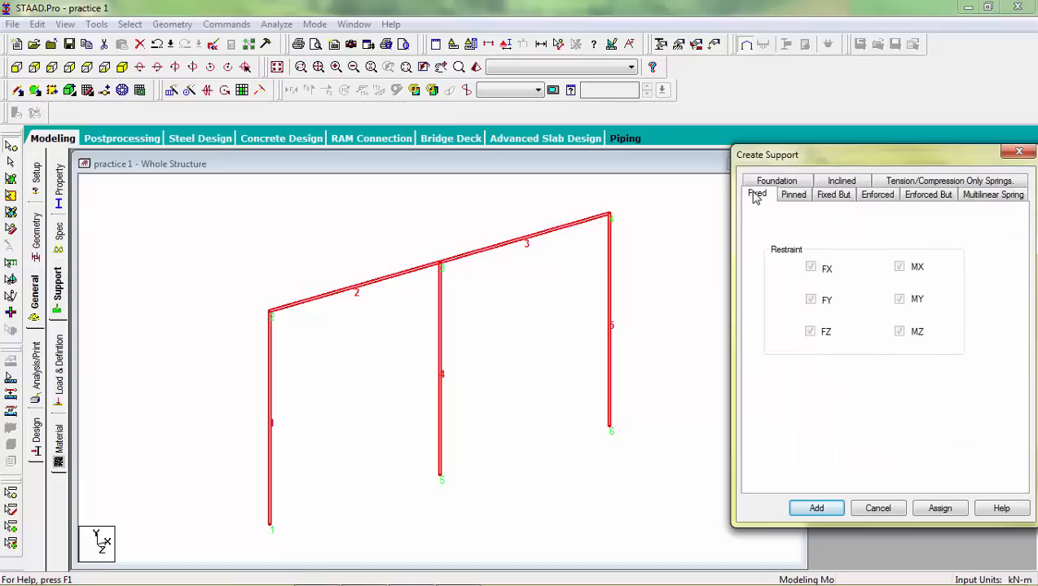
left_click(792, 201)
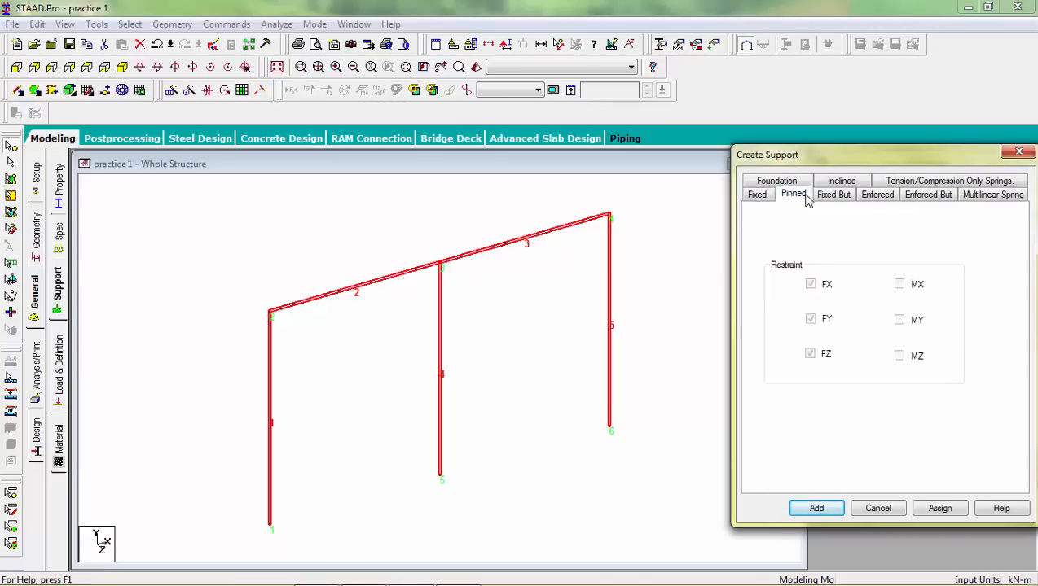
left_click(823, 201)
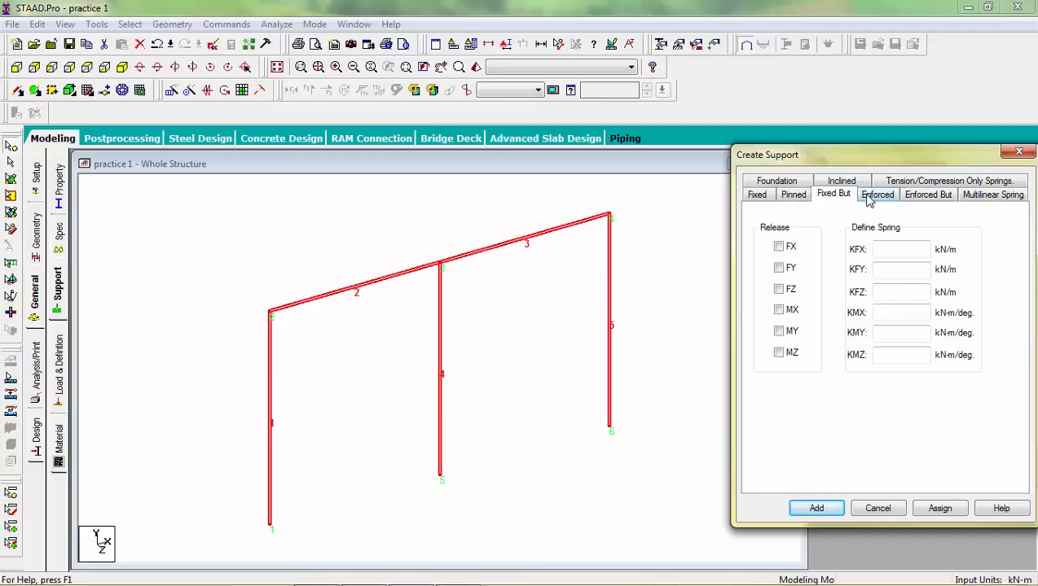
left_click(759, 197)
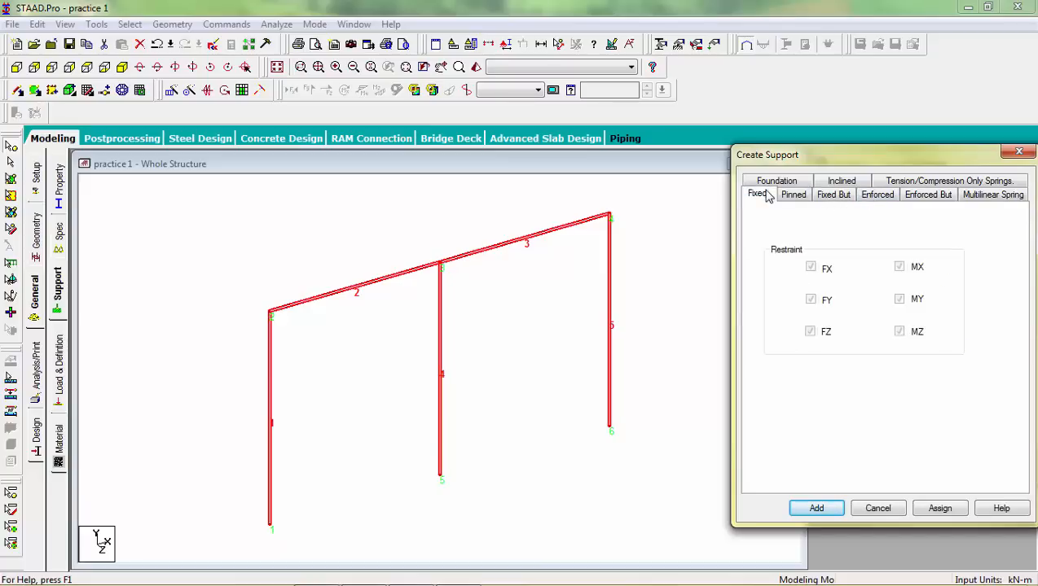
left_click(817, 509)
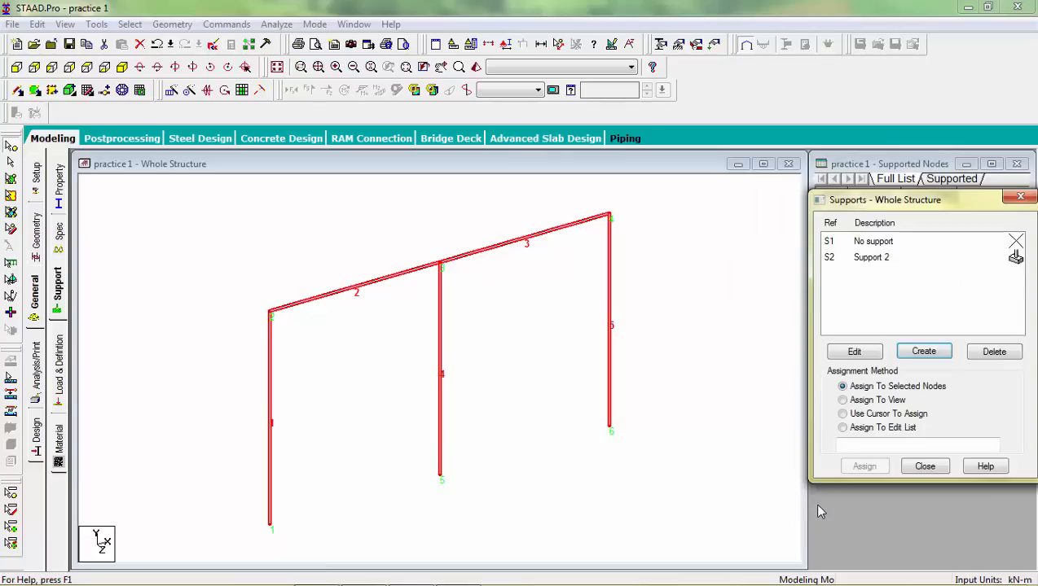
Step: Assign the fixed support to base nodes 6, 5 and 1 by picking them with the cursor
left_click(893, 264)
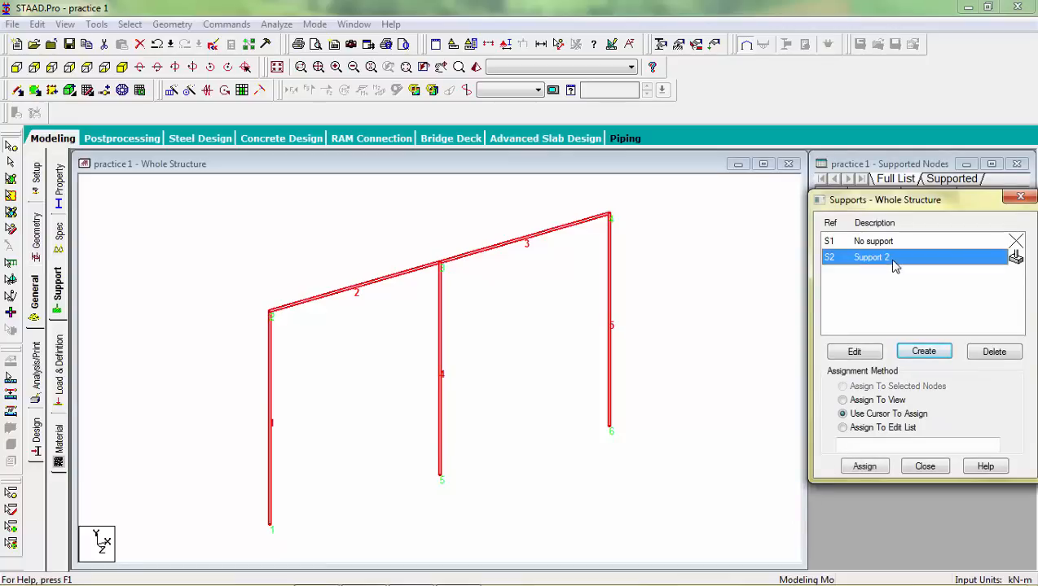
left_click(864, 467)
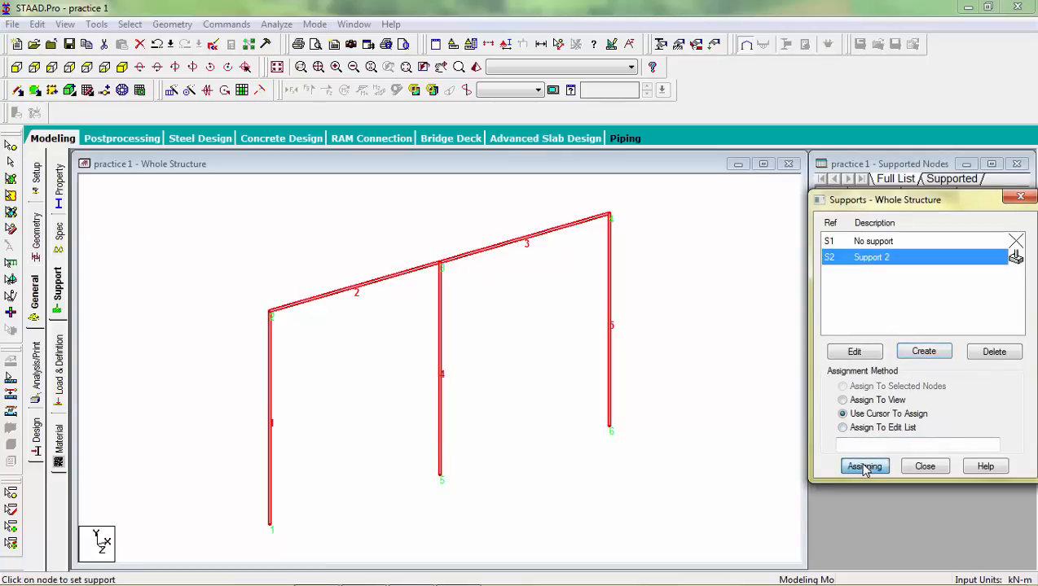
left_click(609, 430)
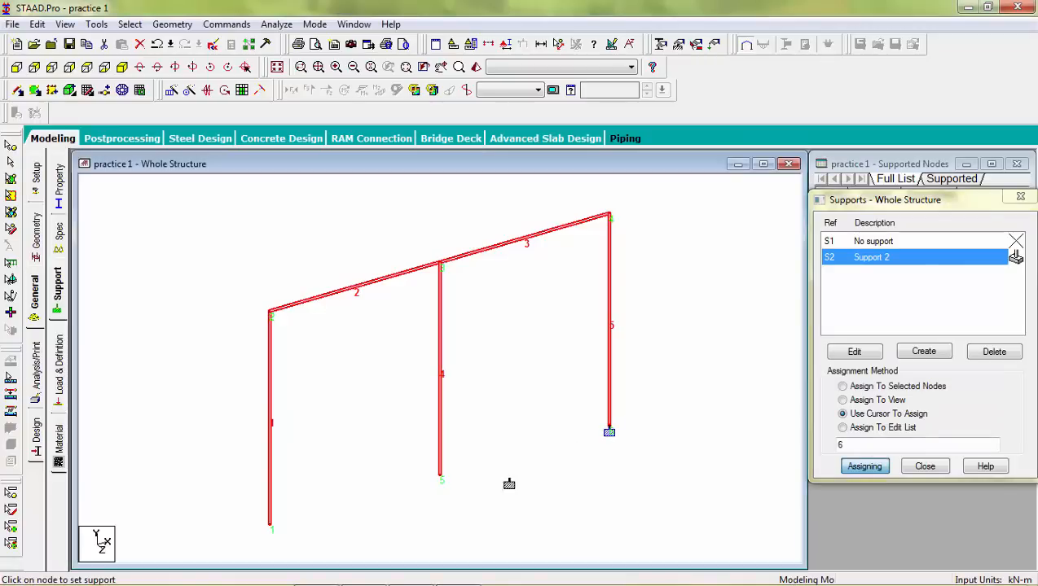
left_click(440, 478)
left_click(269, 527)
key("Escape")
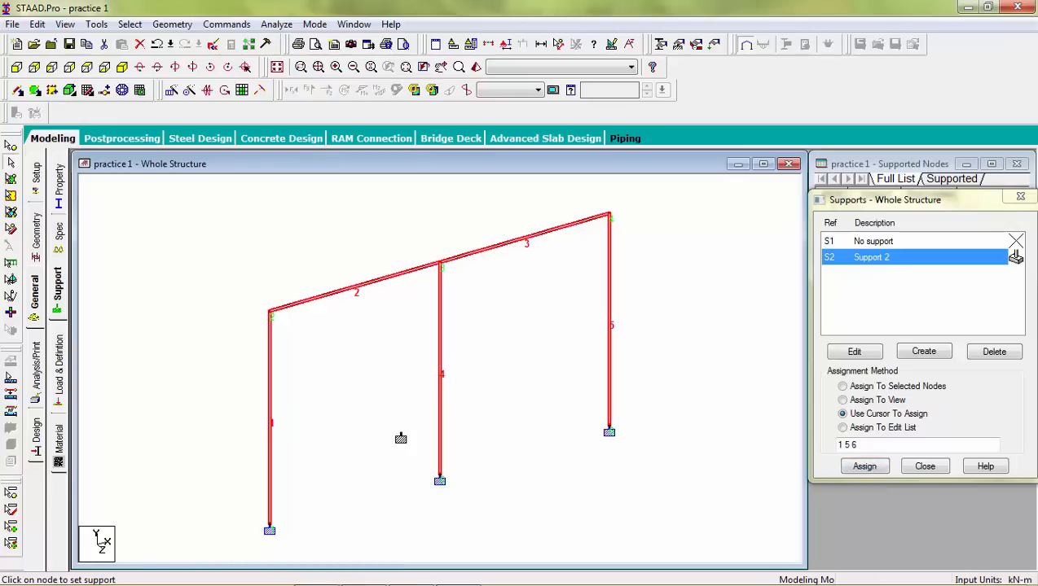
Step: Add primary load case 1 of loading type Dead titled "Dead load"
left_click(68, 359)
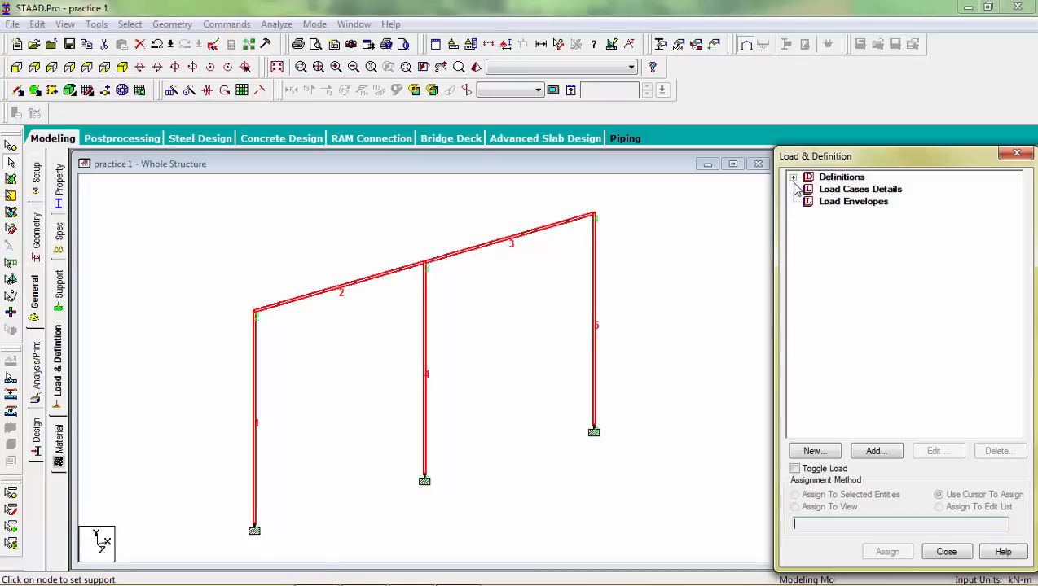
left_click(830, 194)
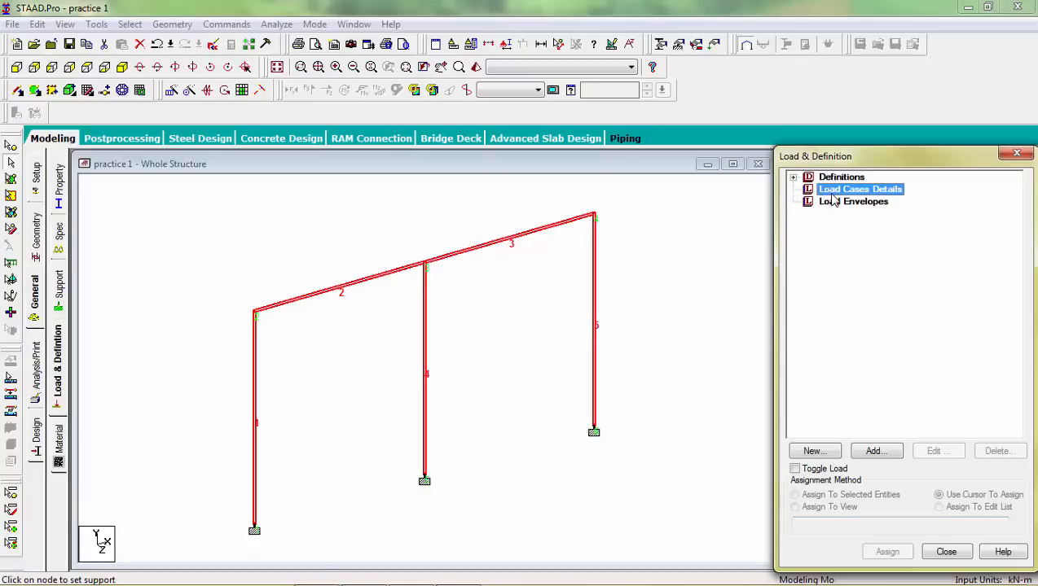
left_click(872, 451)
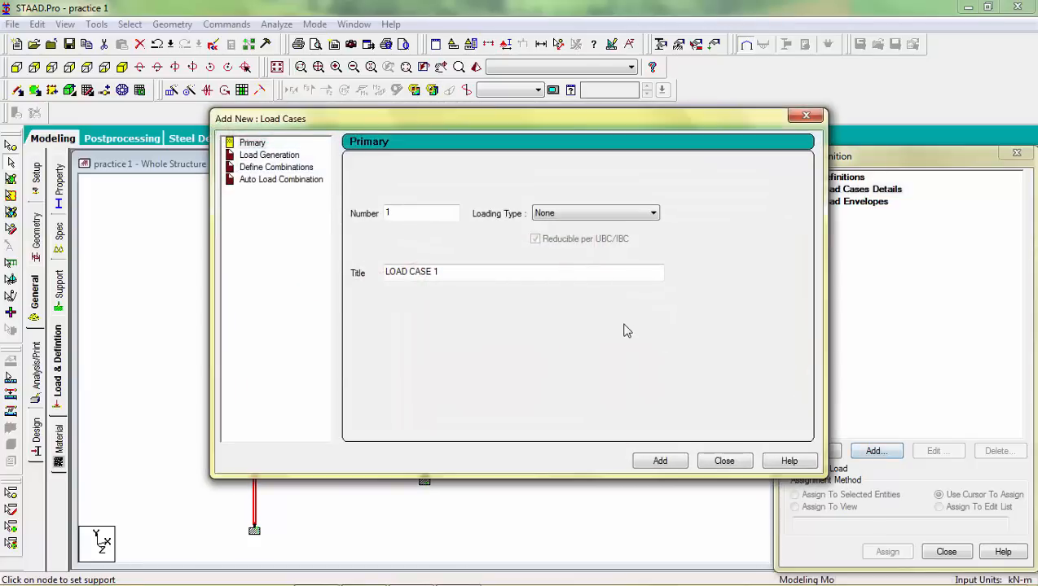
left_click(260, 144)
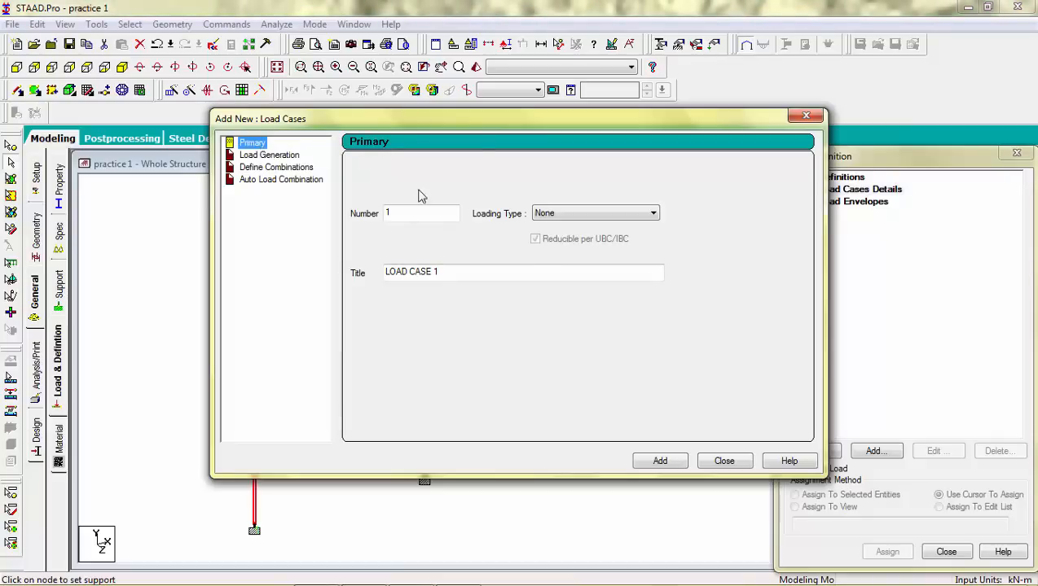
left_click(574, 215)
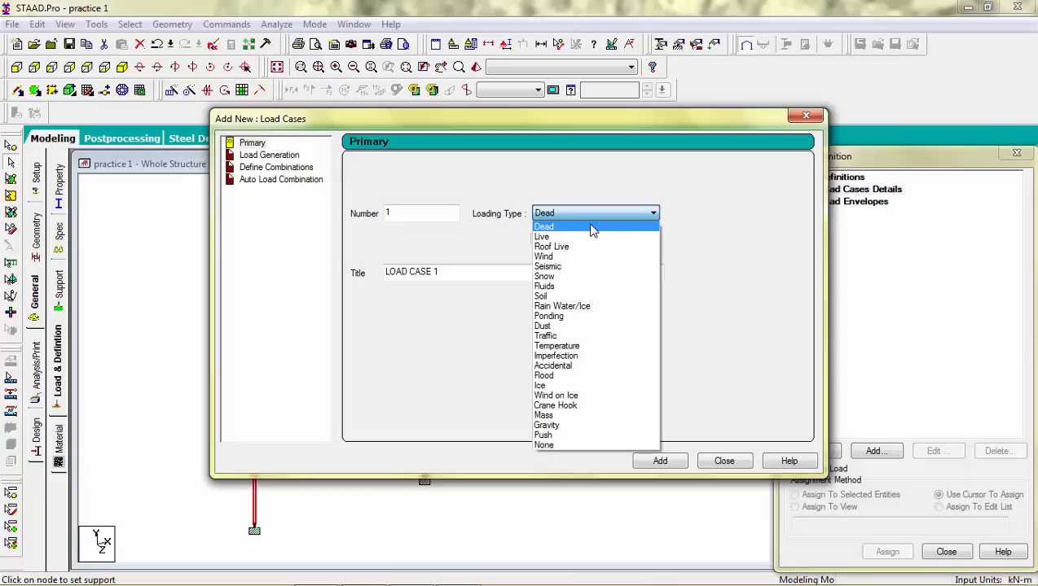
left_click(591, 227)
left_click_drag(473, 273, 322, 279)
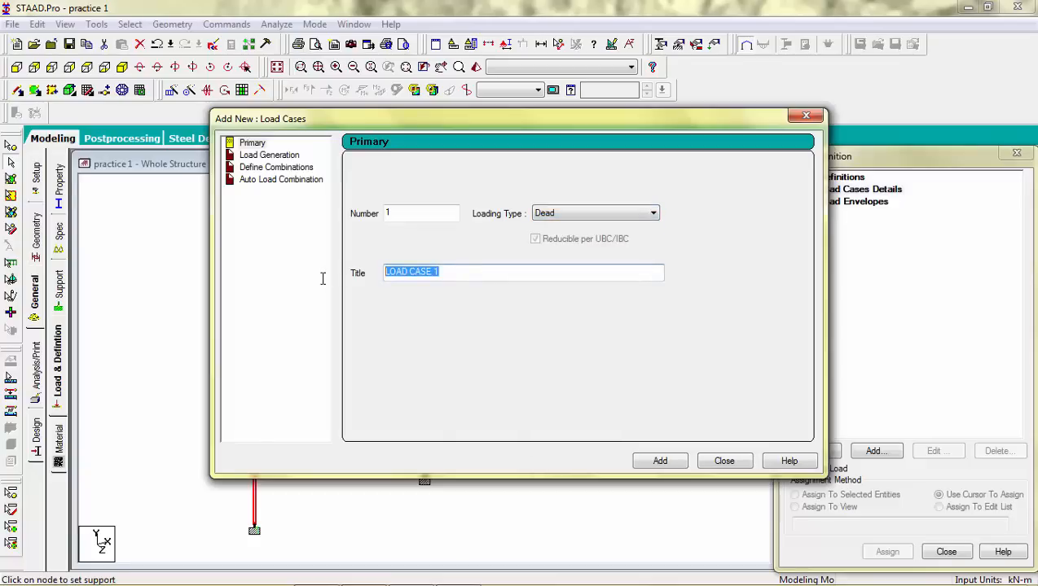
type("Dead load")
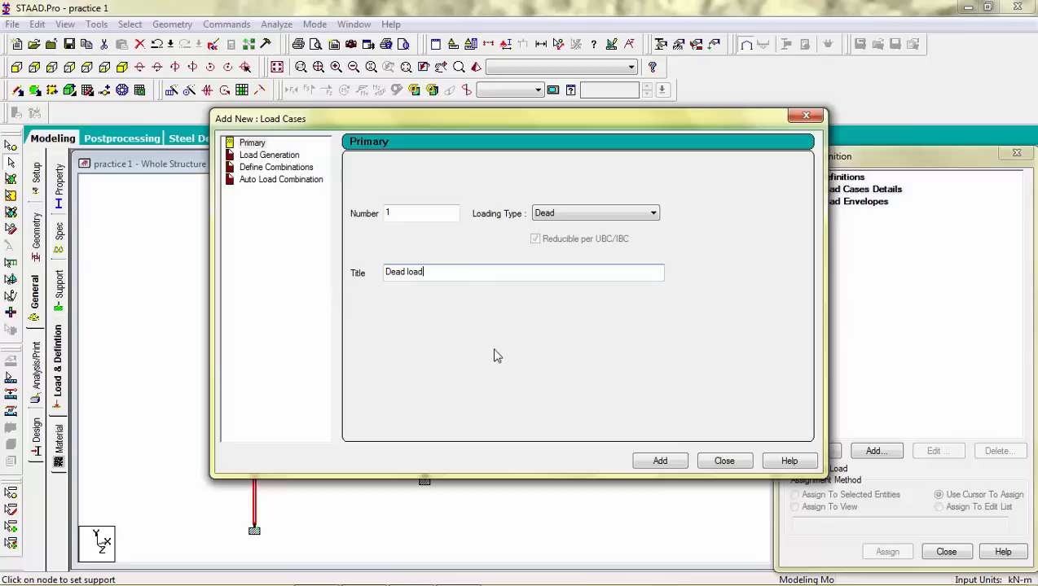
left_click(649, 465)
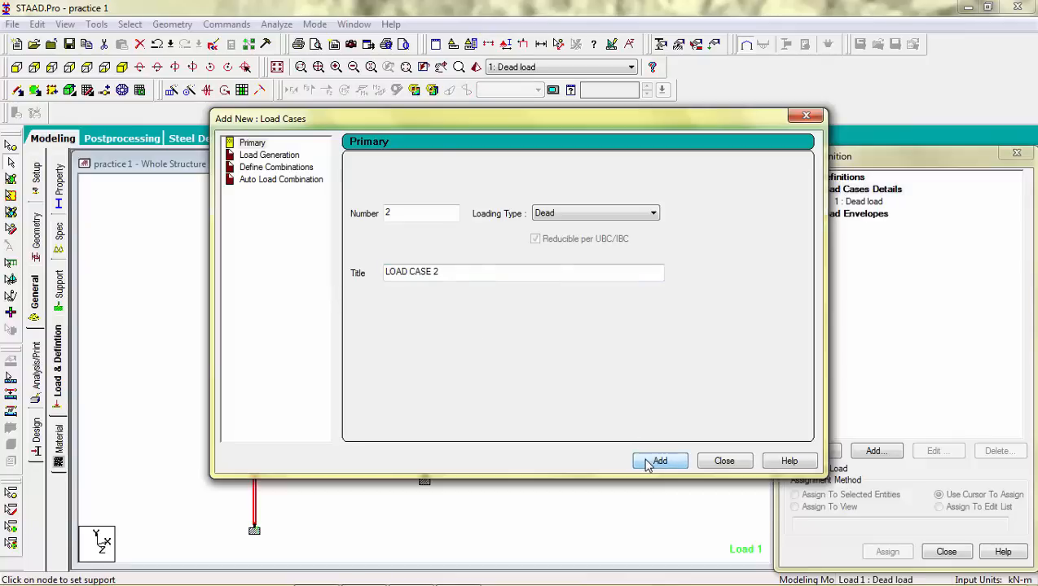
left_click(723, 462)
Step: Add a selfweight load in the Y direction with factor -1 to the Dead load case
left_click(845, 204)
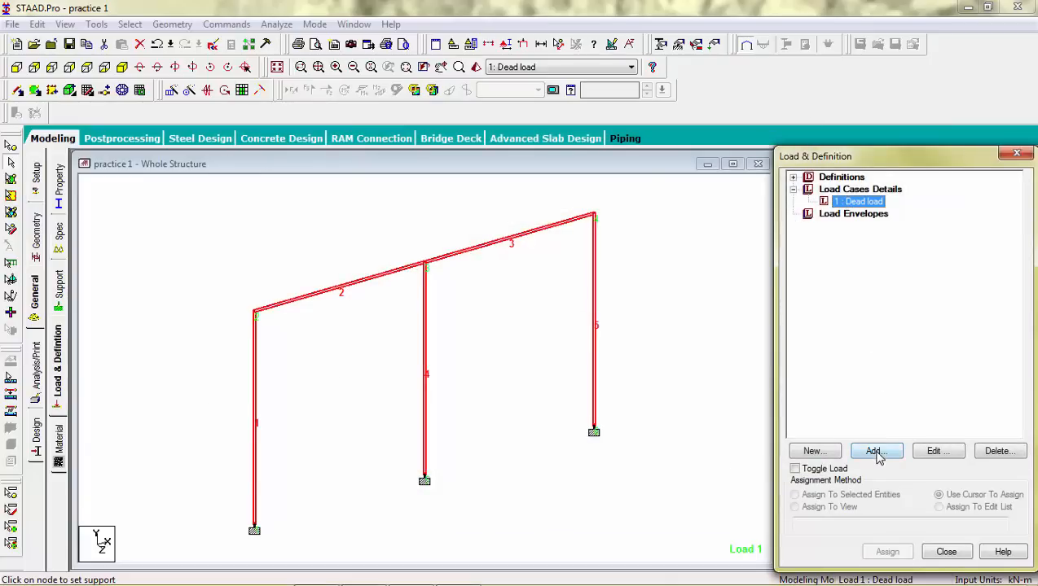
left_click(875, 452)
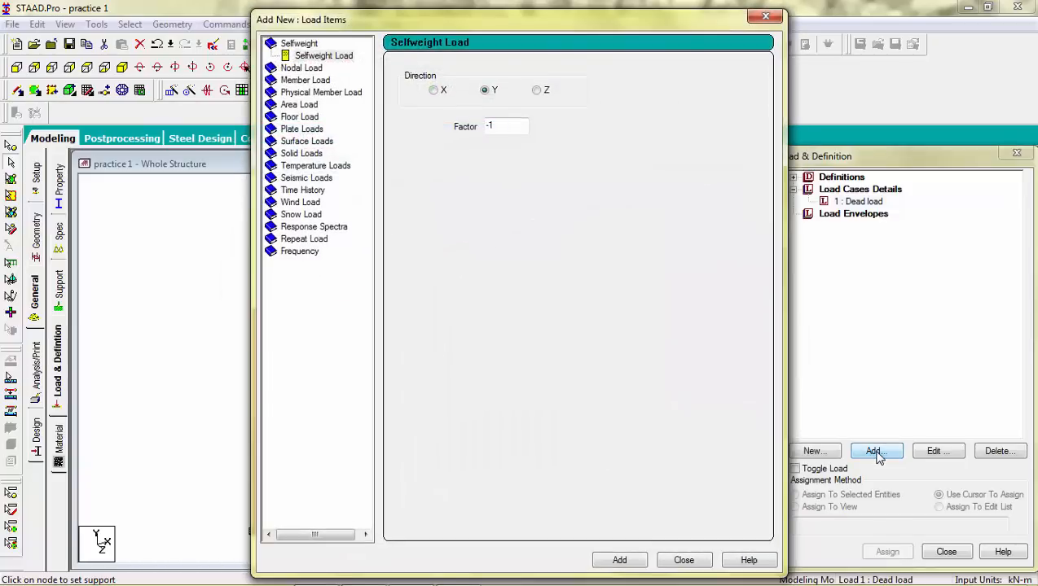
left_click(330, 59)
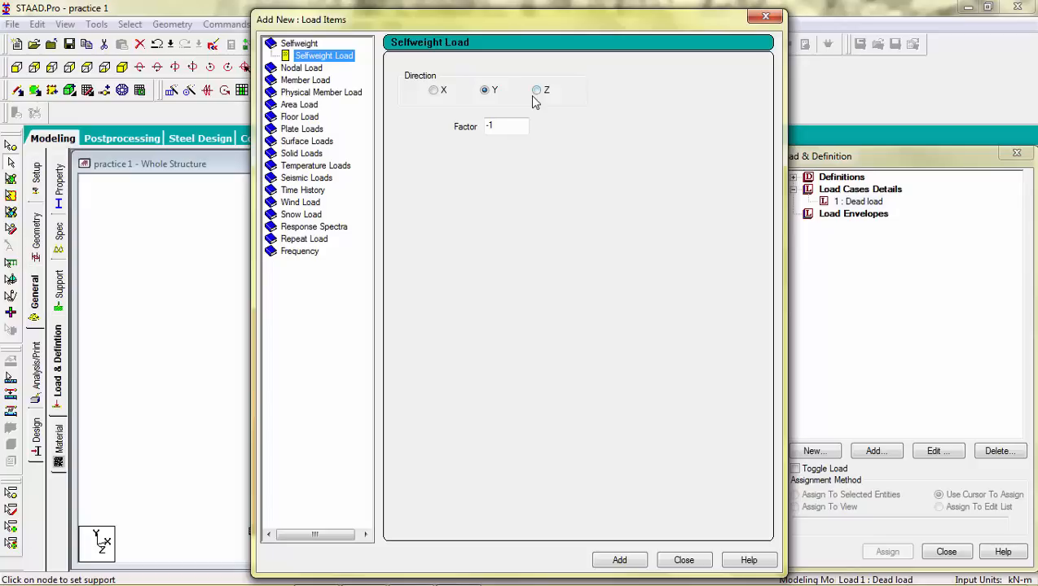
left_click_drag(565, 24, 591, 25)
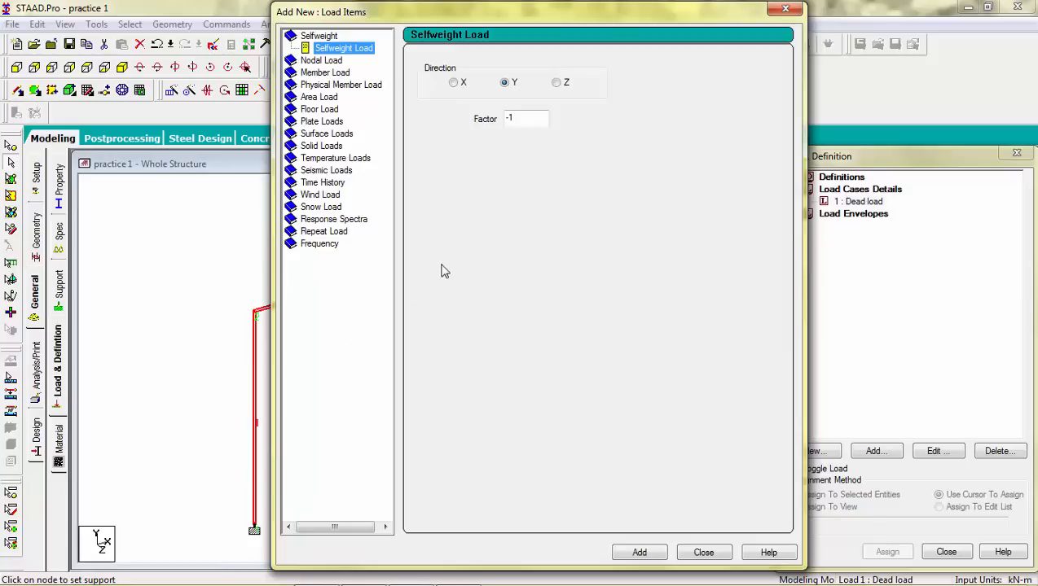
left_click(529, 120)
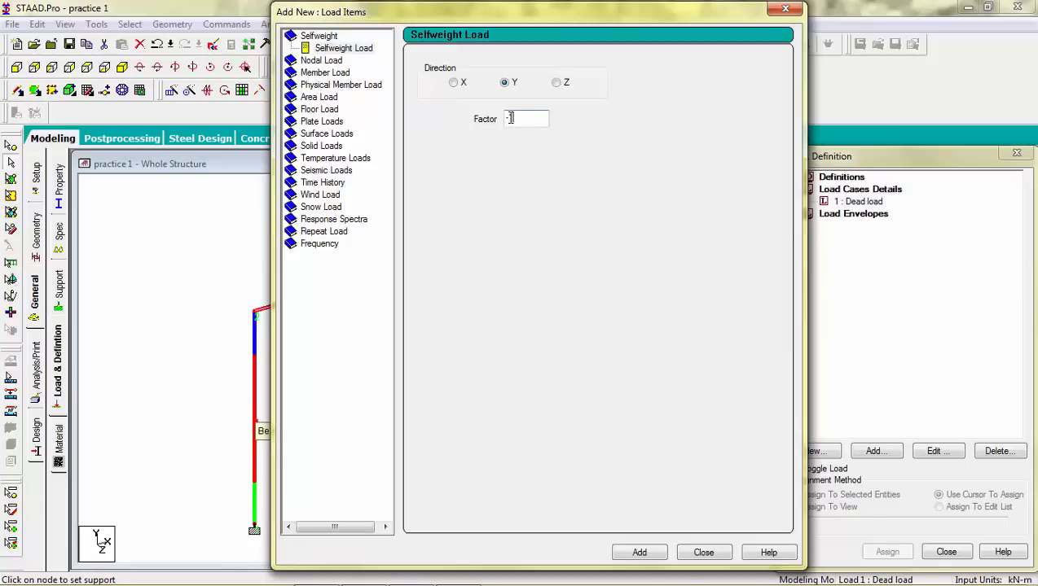
double_click(516, 118)
left_click(536, 119)
left_click(639, 553)
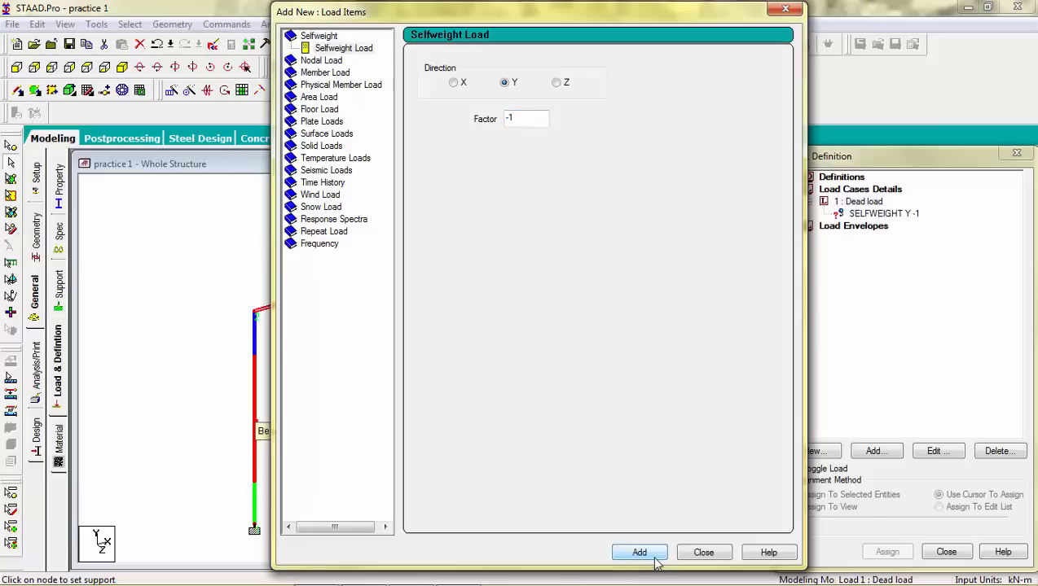
Step: Add a uniform member force of -10 kN/m in the GY direction to the Dead load case
left_click(330, 61)
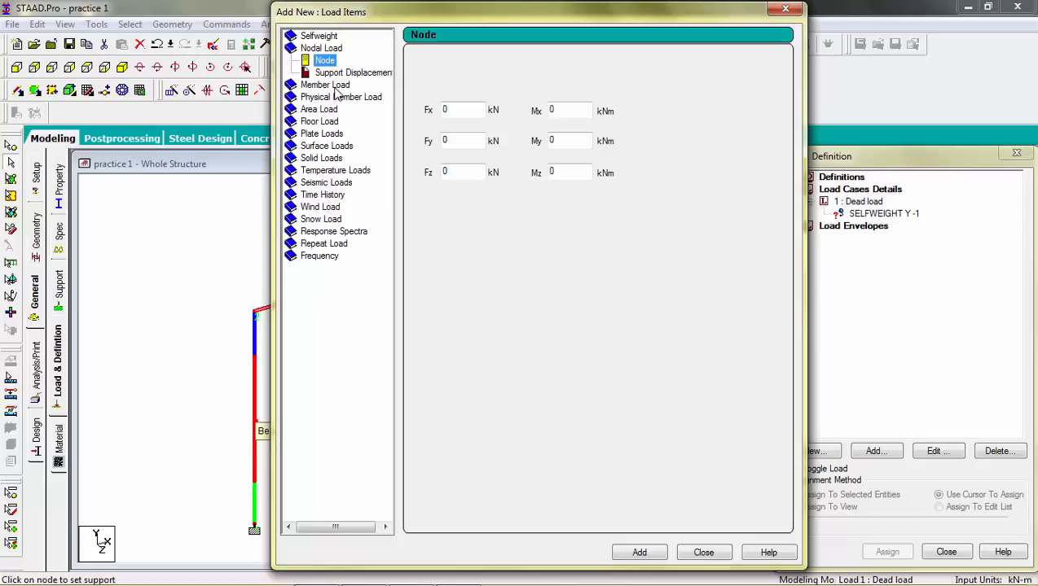
left_click(334, 87)
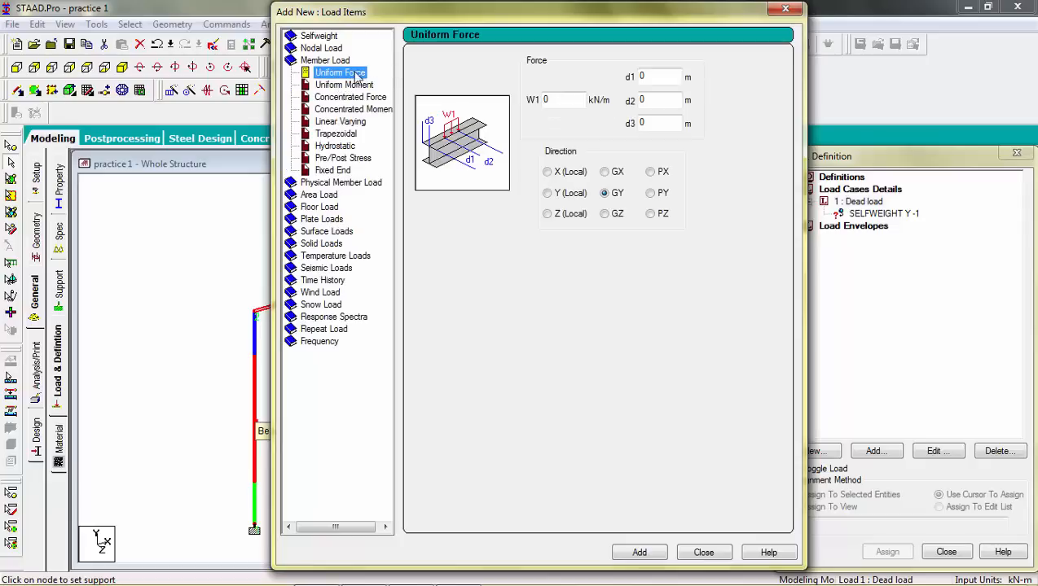
left_click_drag(554, 98, 545, 99)
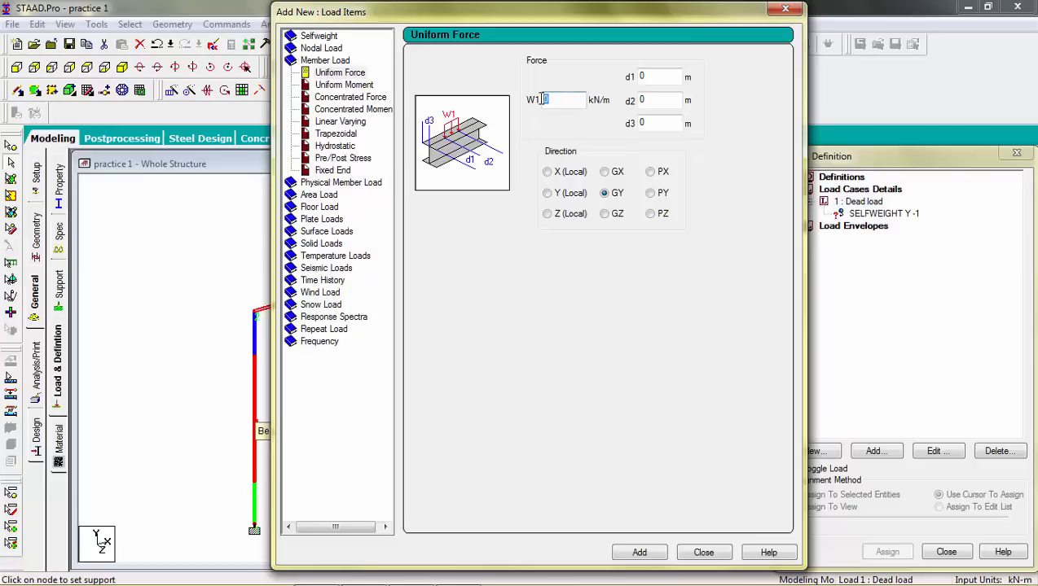
type("-10")
left_click(639, 556)
left_click(702, 553)
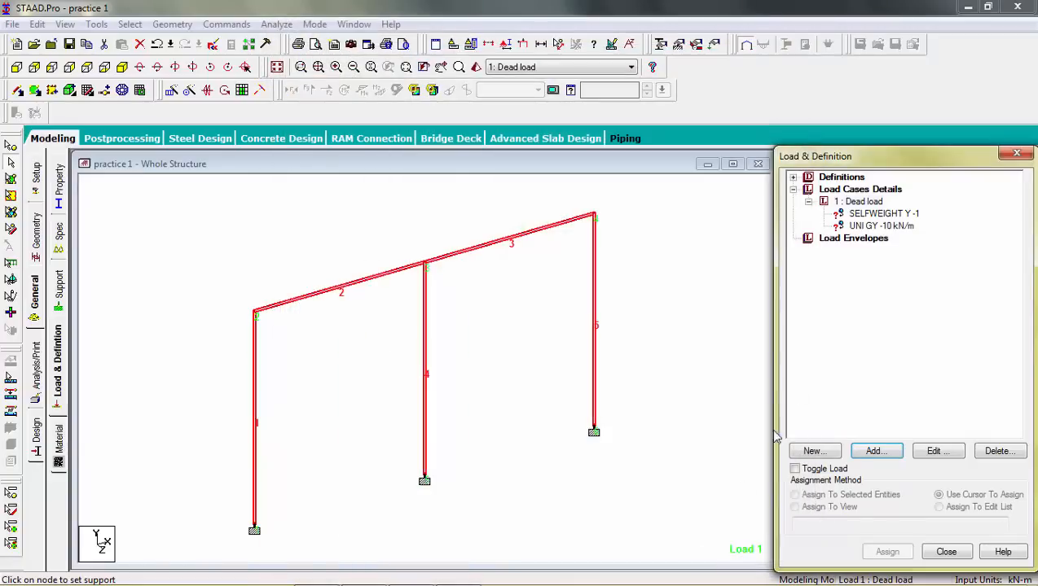
Step: Assign the selfweight load to all five members by picking each one with the cursor
left_click(895, 218)
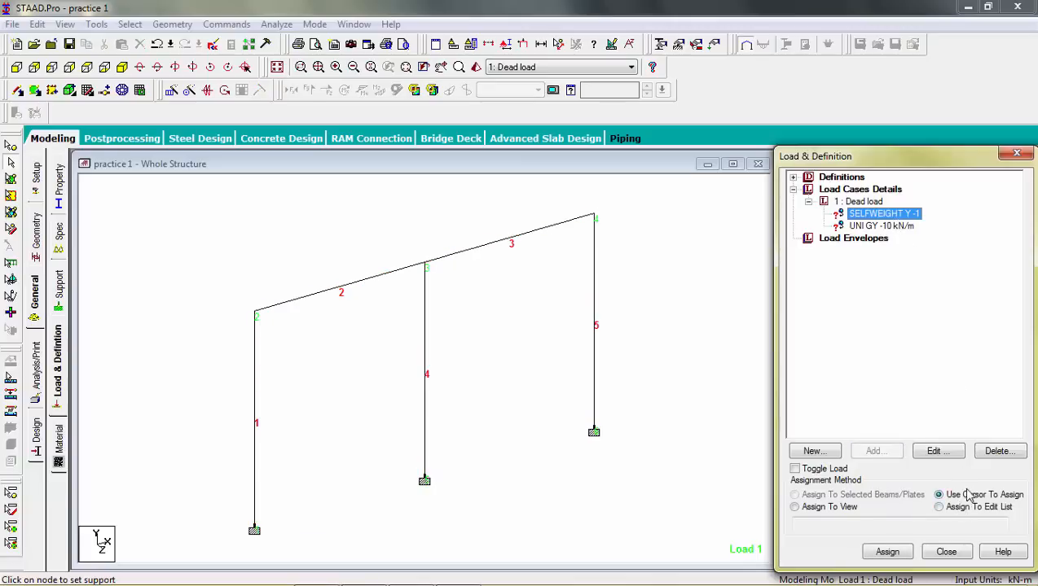
left_click(887, 552)
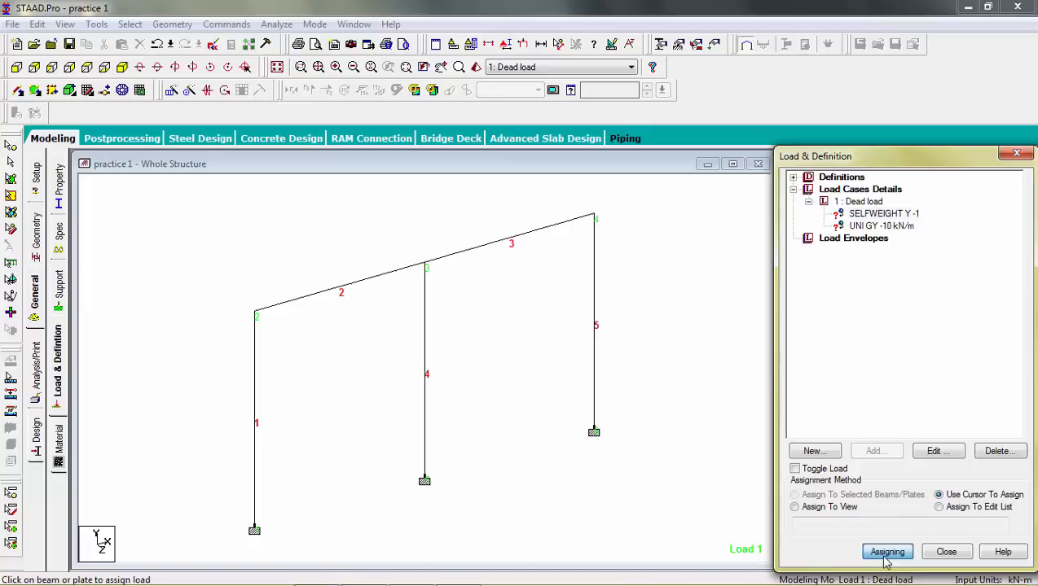
left_click(594, 320)
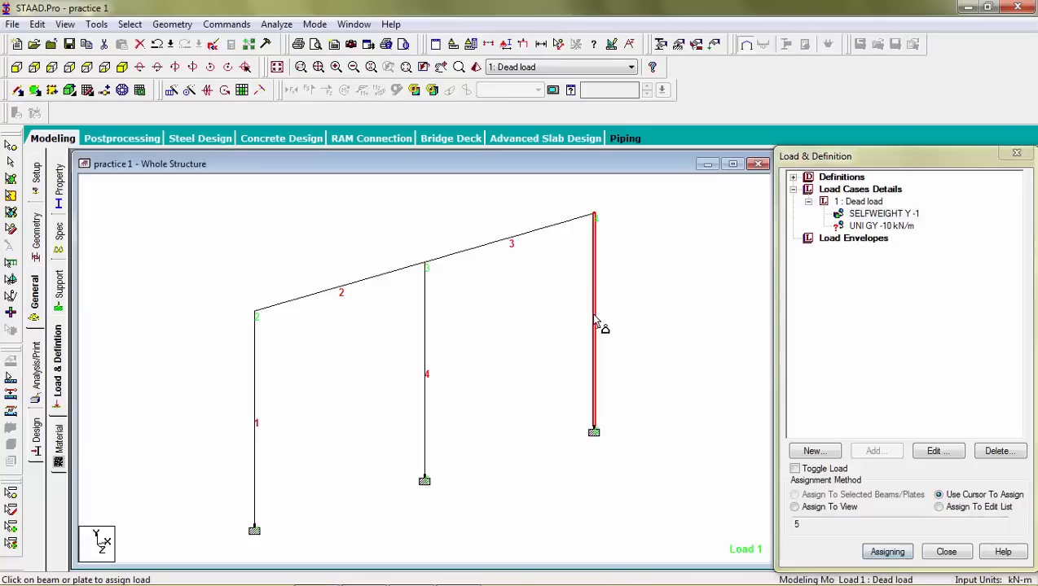
left_click(526, 238)
left_click(364, 285)
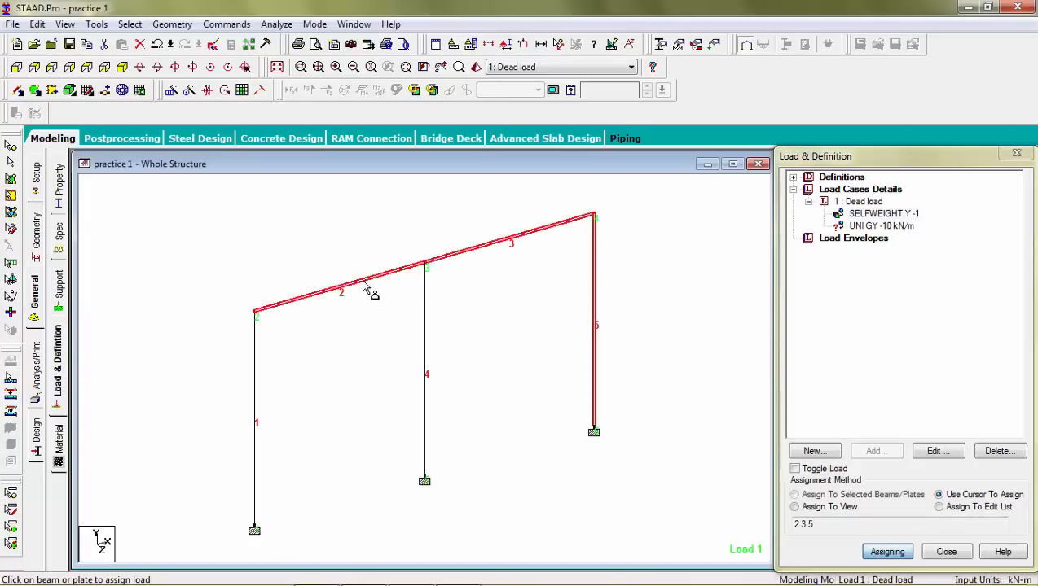
left_click(256, 362)
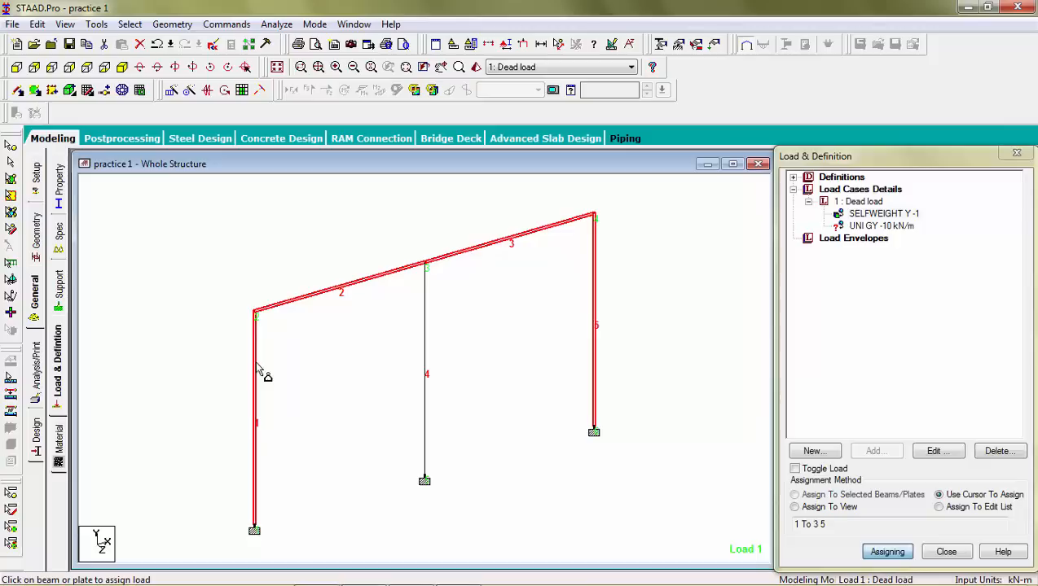
left_click(428, 339)
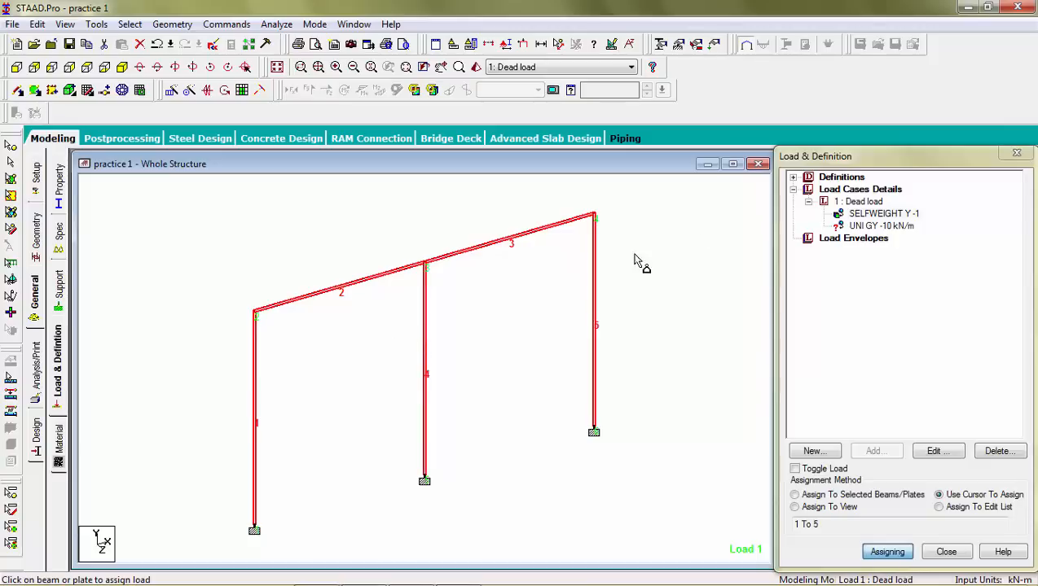
Step: Assign the -10 kN/m uniform load to roof beams 2 and 3, then save the file when prompted
left_click(863, 228)
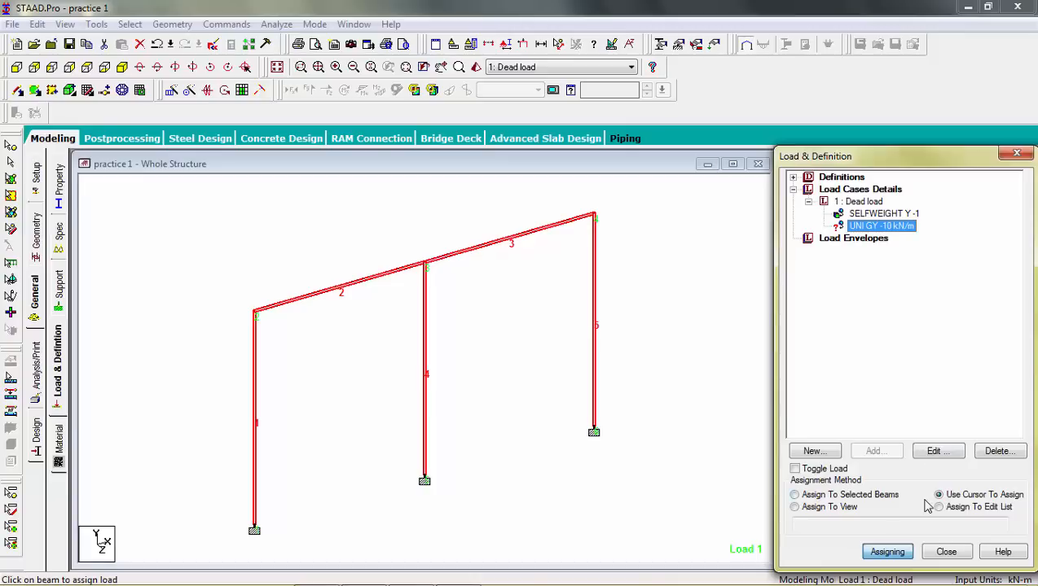
left_click(523, 241)
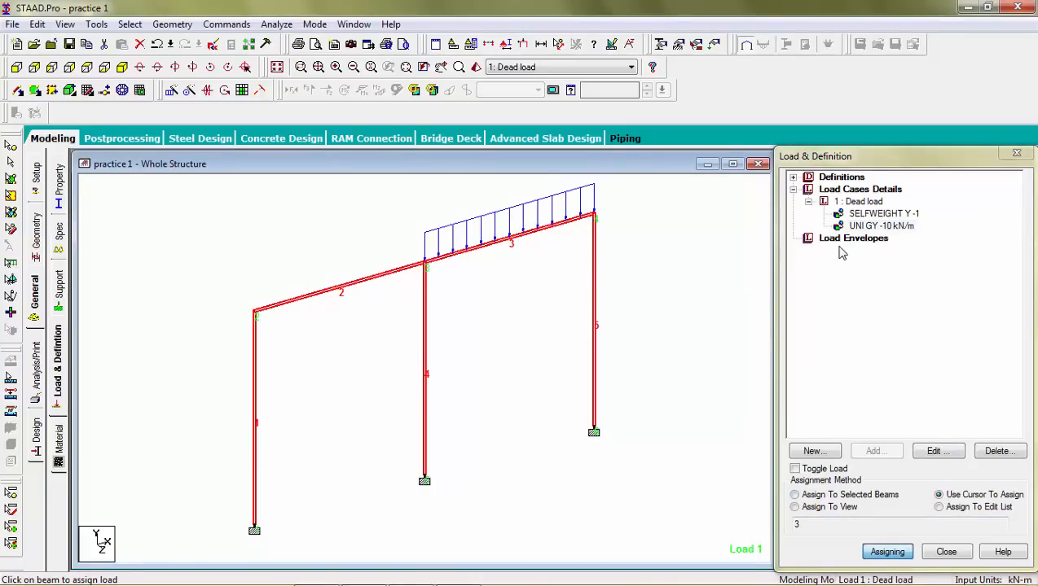
left_click(359, 290)
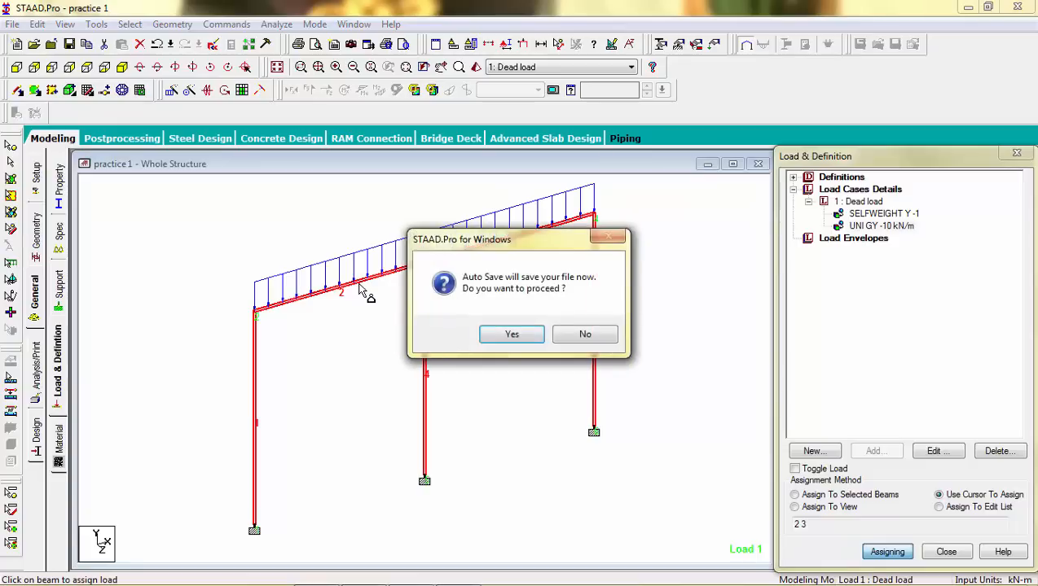
left_click(510, 335)
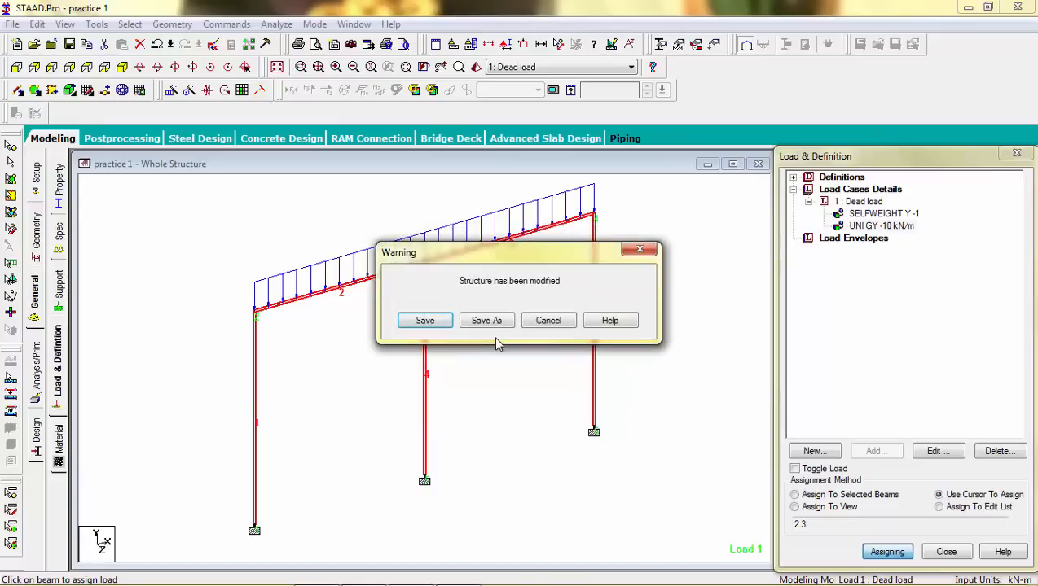
left_click(434, 321)
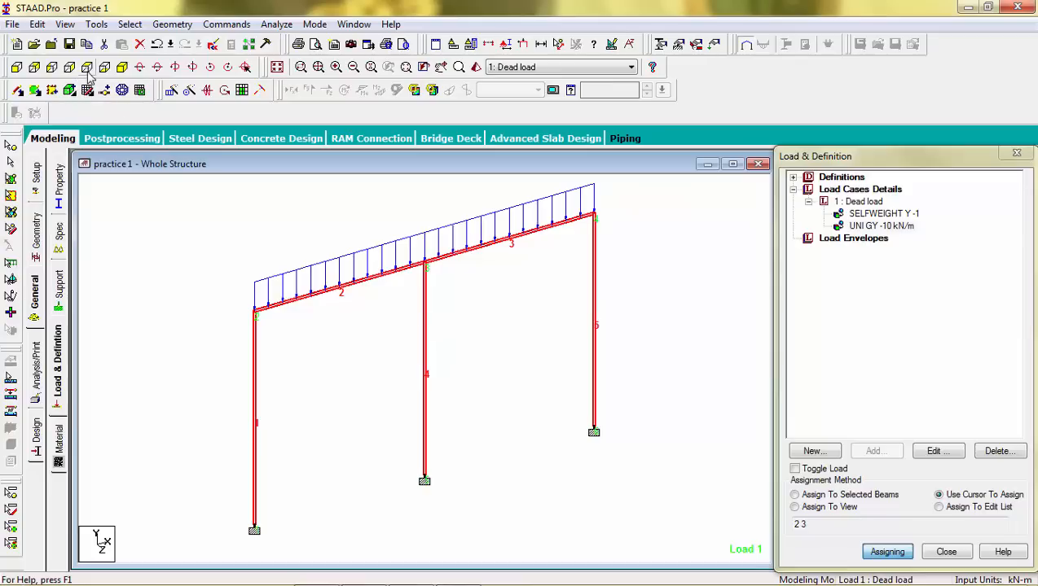
Step: Switch to a front view and review the job information, node and beam tables, and the assigned concrete section
left_click(18, 68)
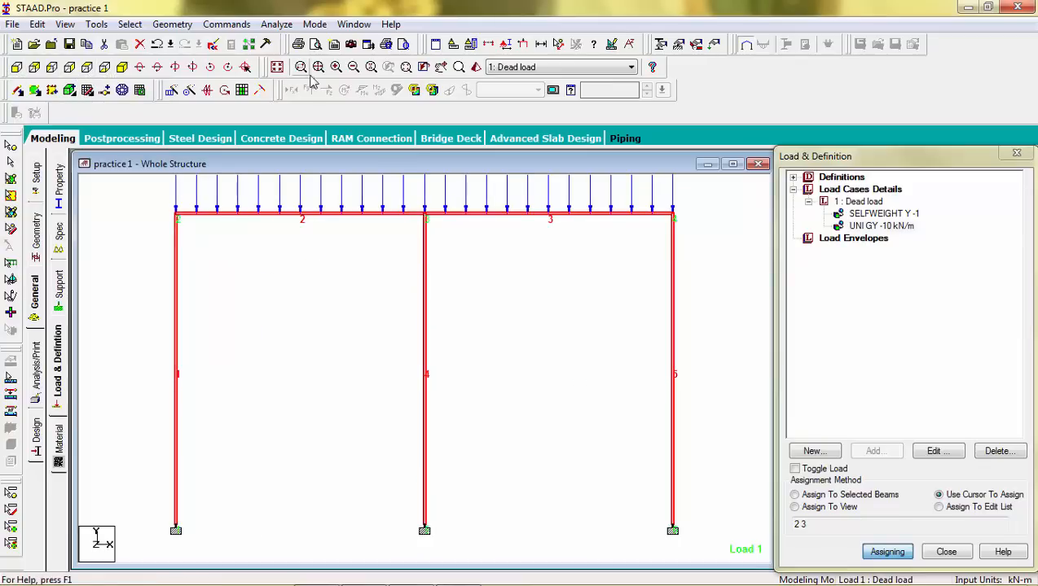
left_click(354, 68)
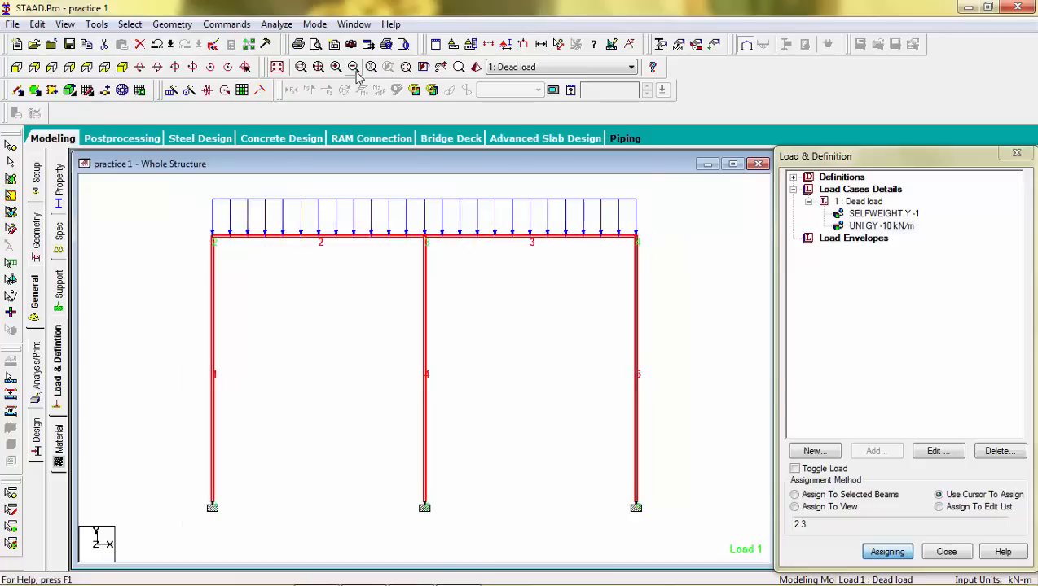
left_click(355, 72)
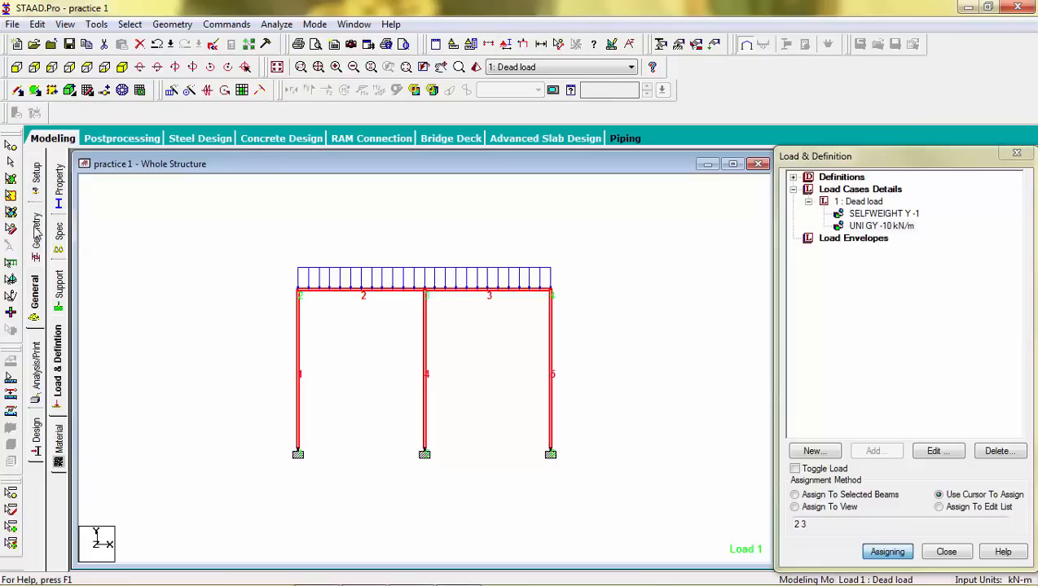
left_click(39, 192)
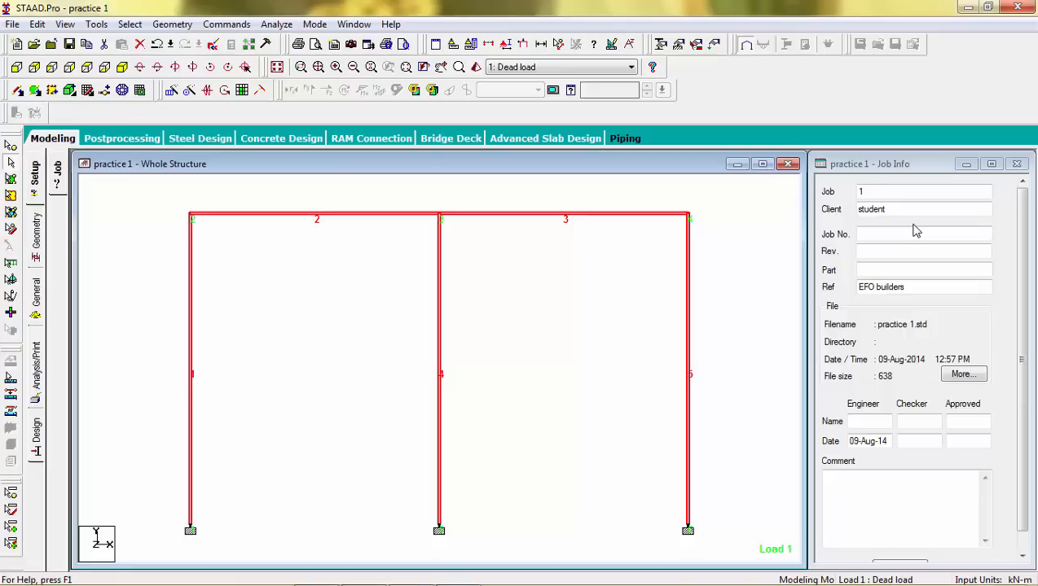
left_click(36, 235)
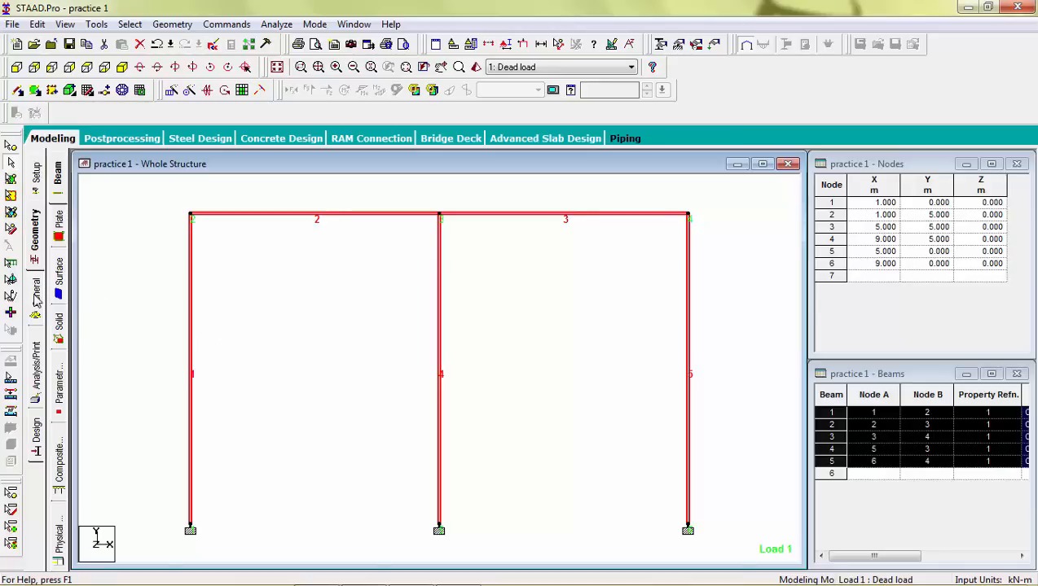
left_click(36, 300)
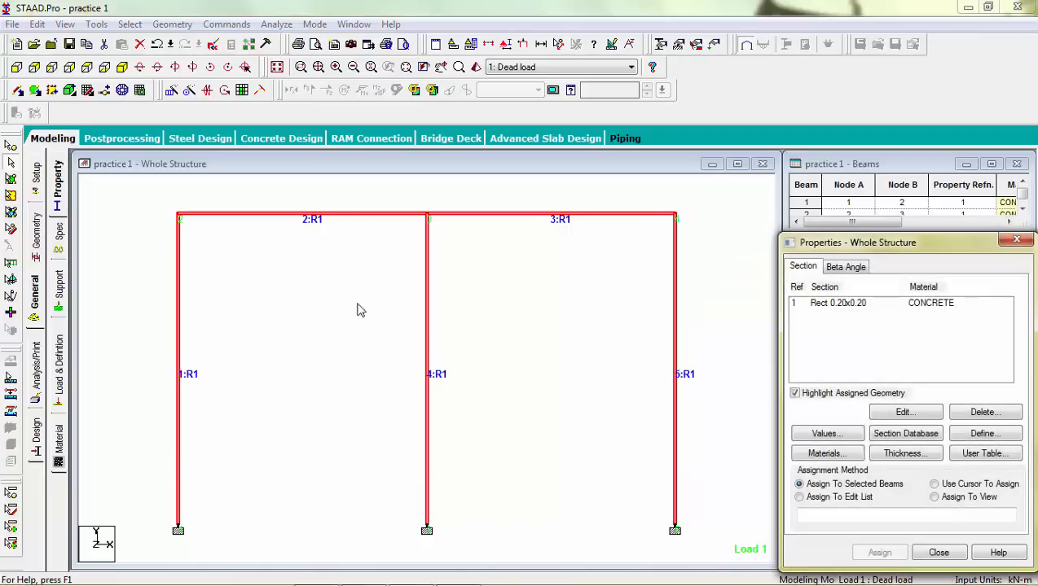
left_click(527, 392)
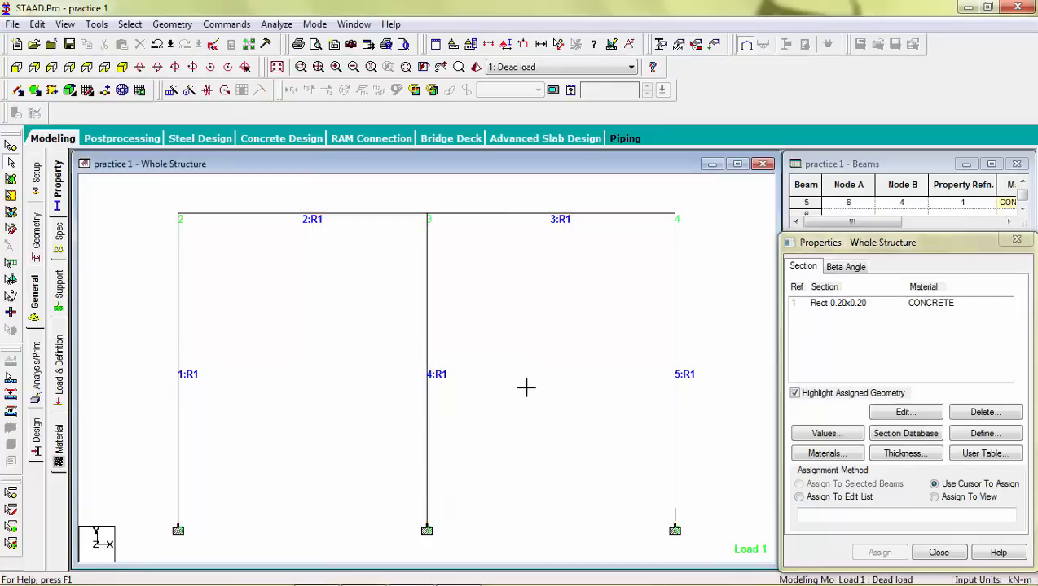
left_click(835, 306)
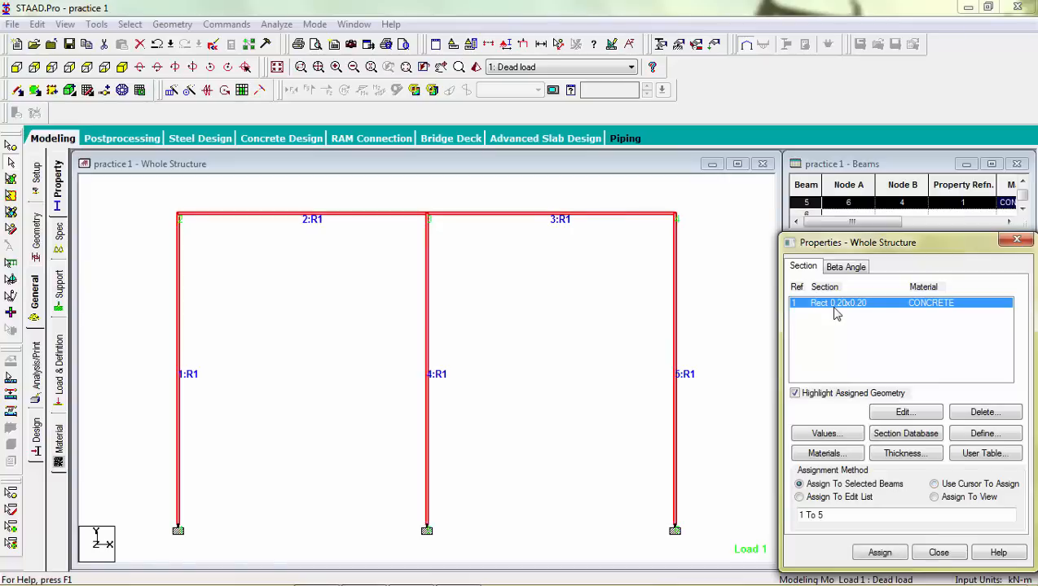
left_click(706, 332)
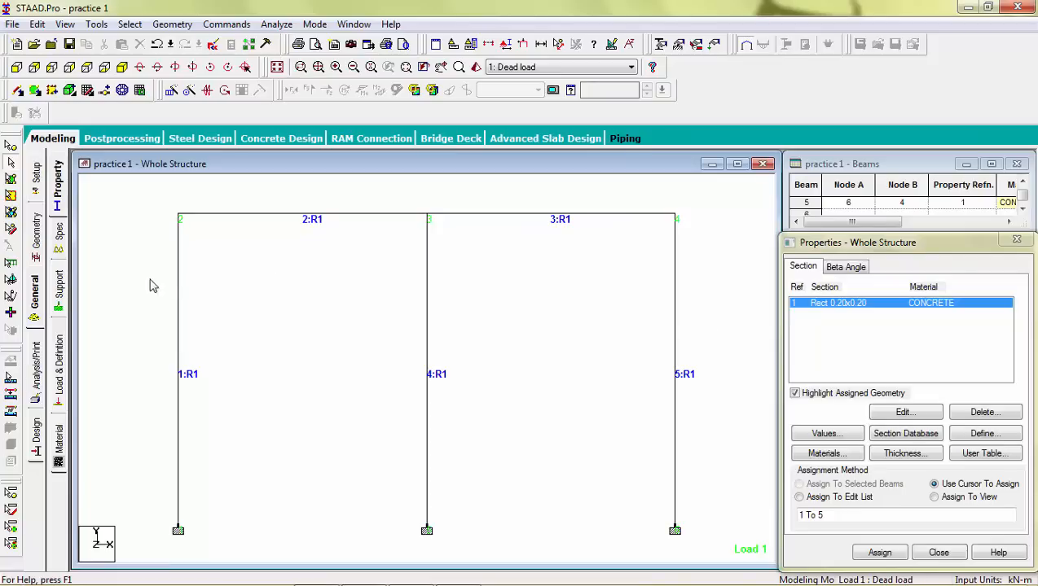
Step: Review the support assignments and which members carry the selfweight and uniform loads in the Dead load case
left_click(61, 291)
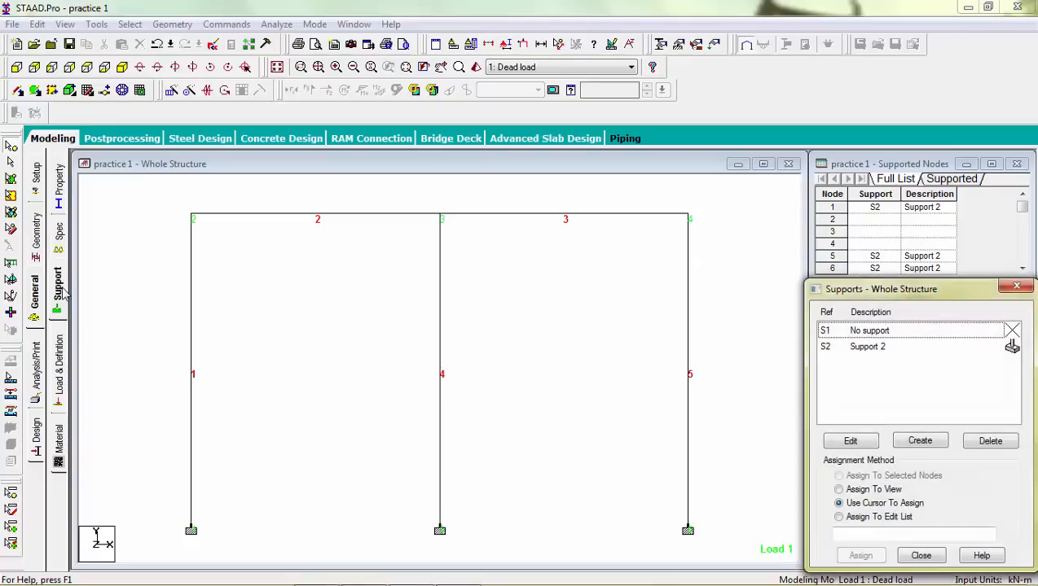
left_click(848, 348)
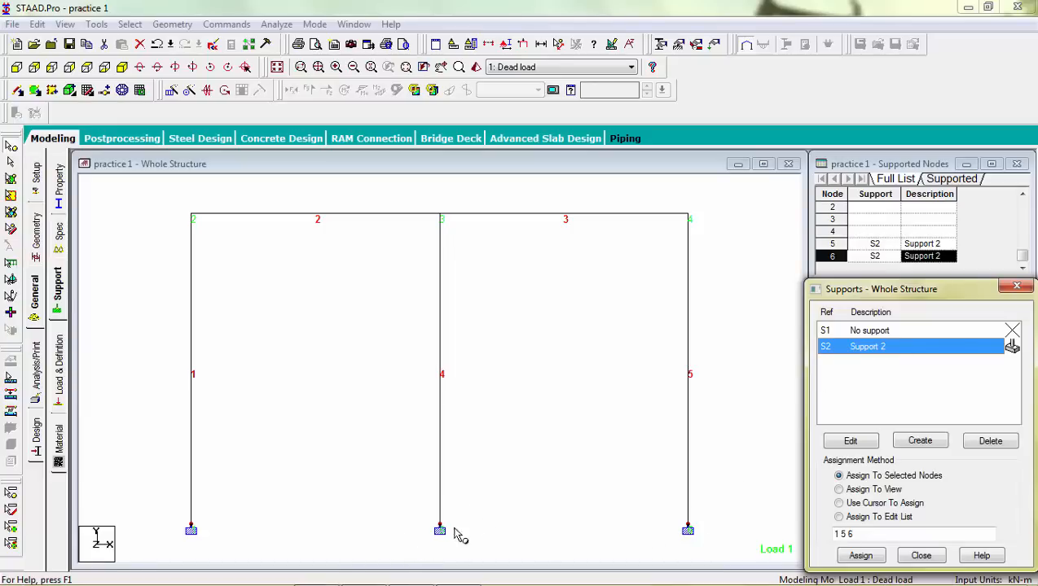
left_click(59, 379)
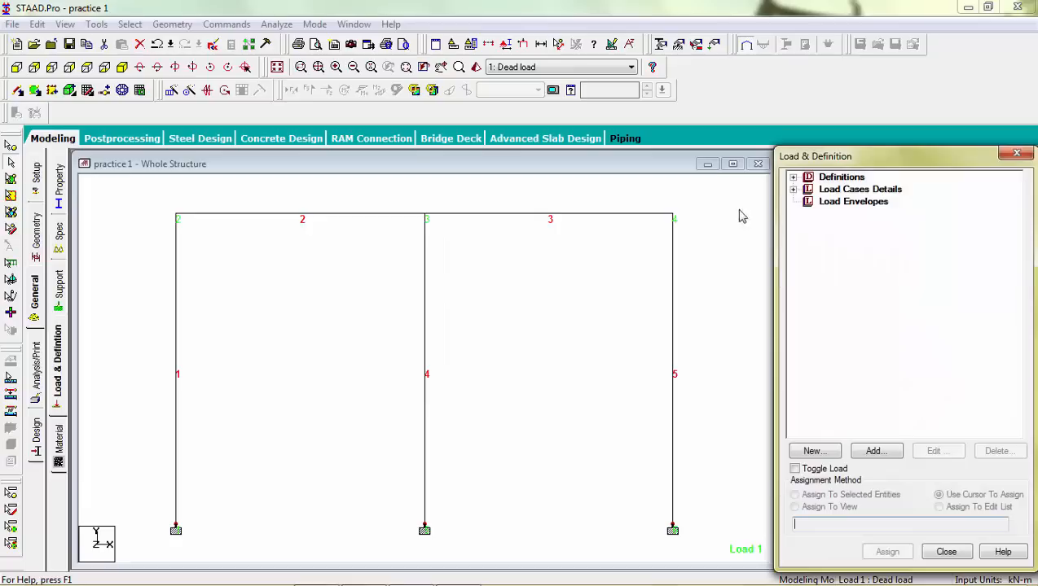
left_click(792, 190)
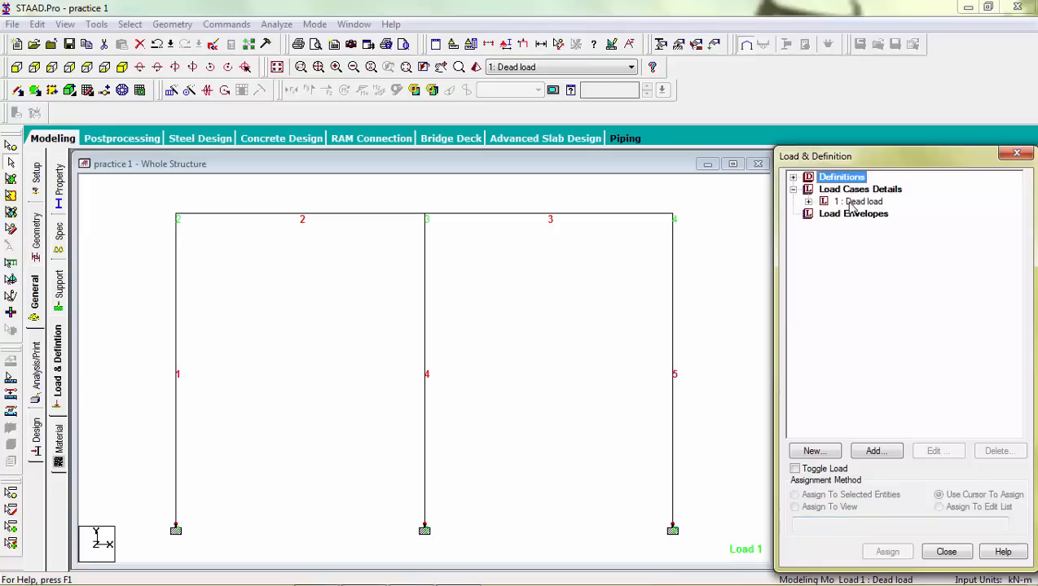
left_click(808, 202)
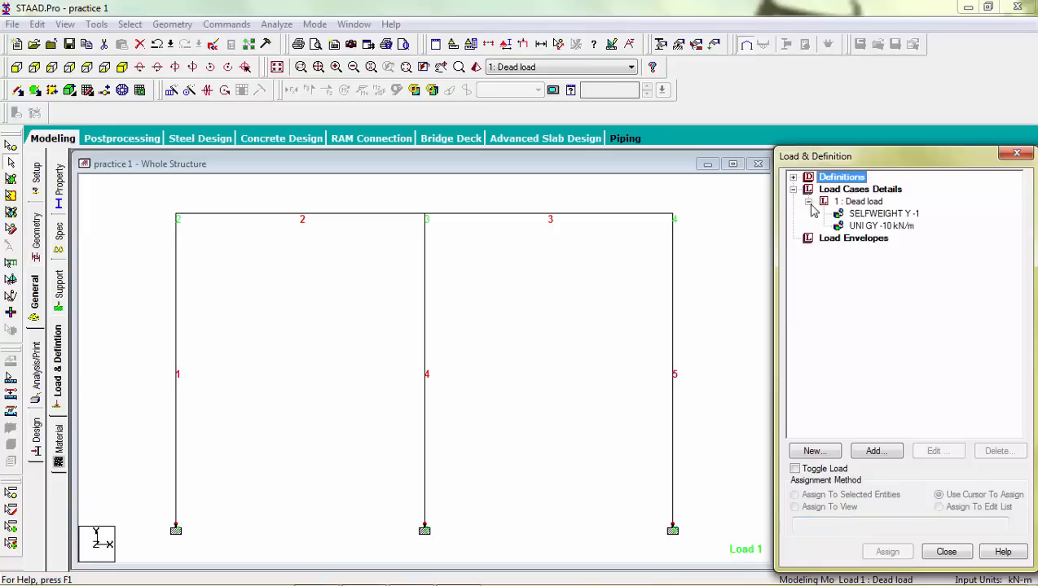
left_click(851, 215)
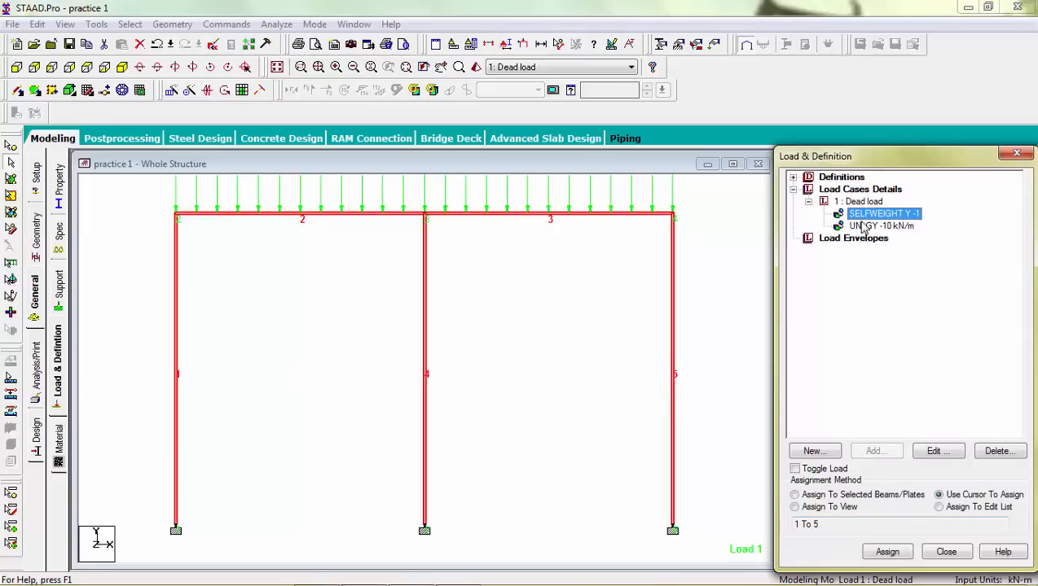
left_click(866, 227)
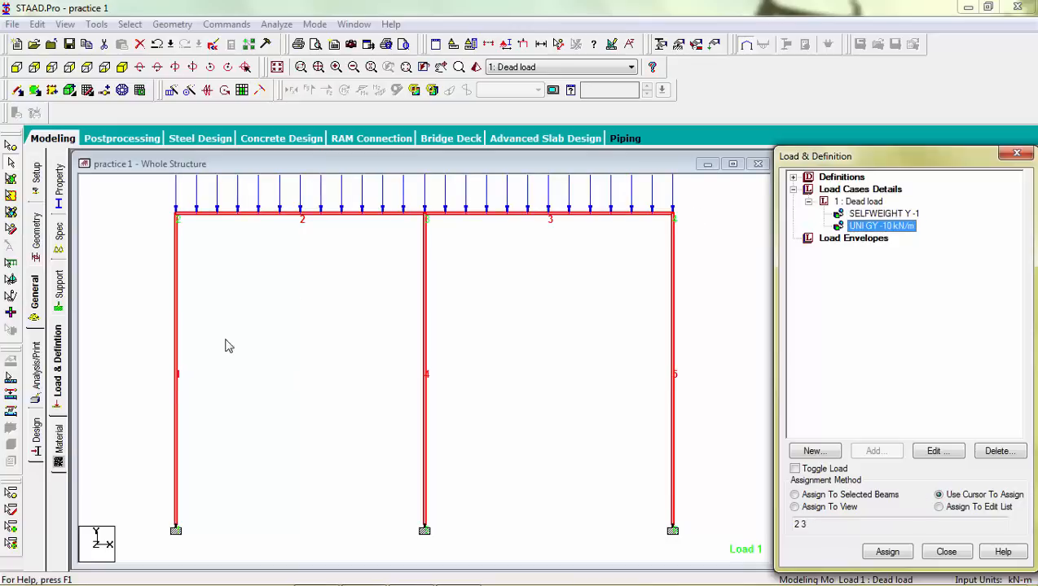
Step: Add a Perform Analysis command with the No Print option to the input
left_click(34, 363)
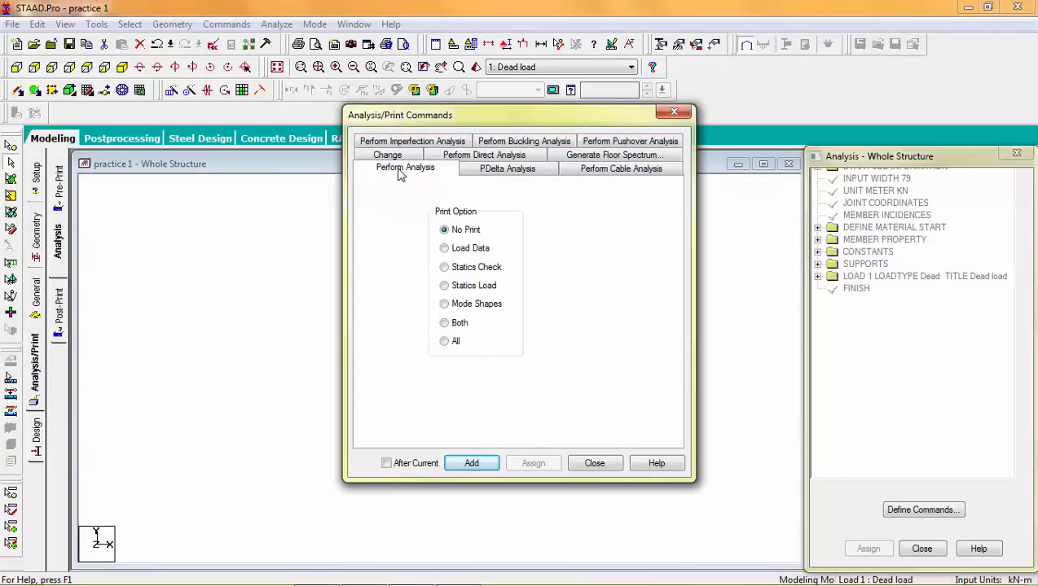
left_click(470, 463)
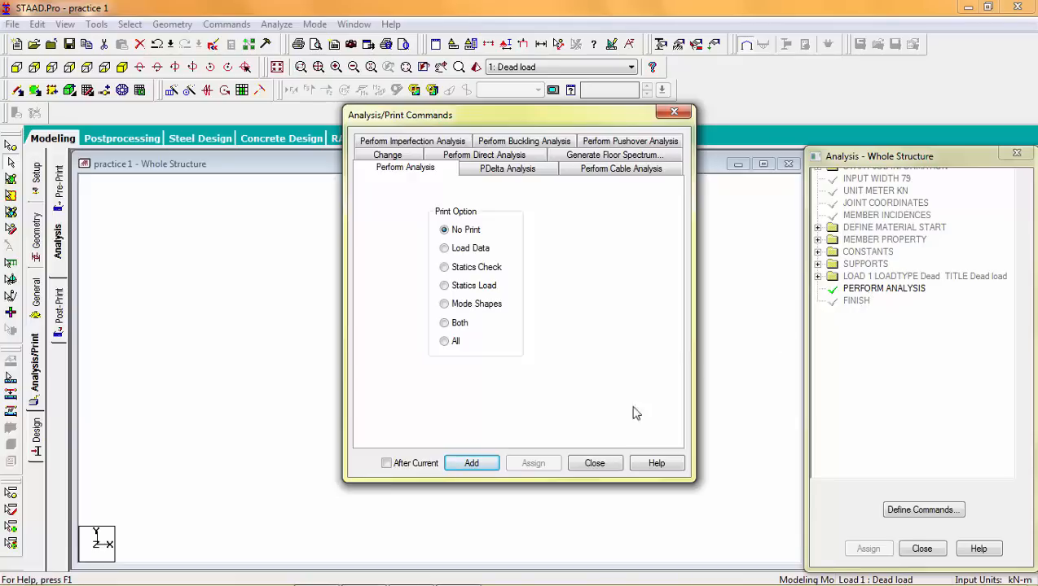
left_click(595, 463)
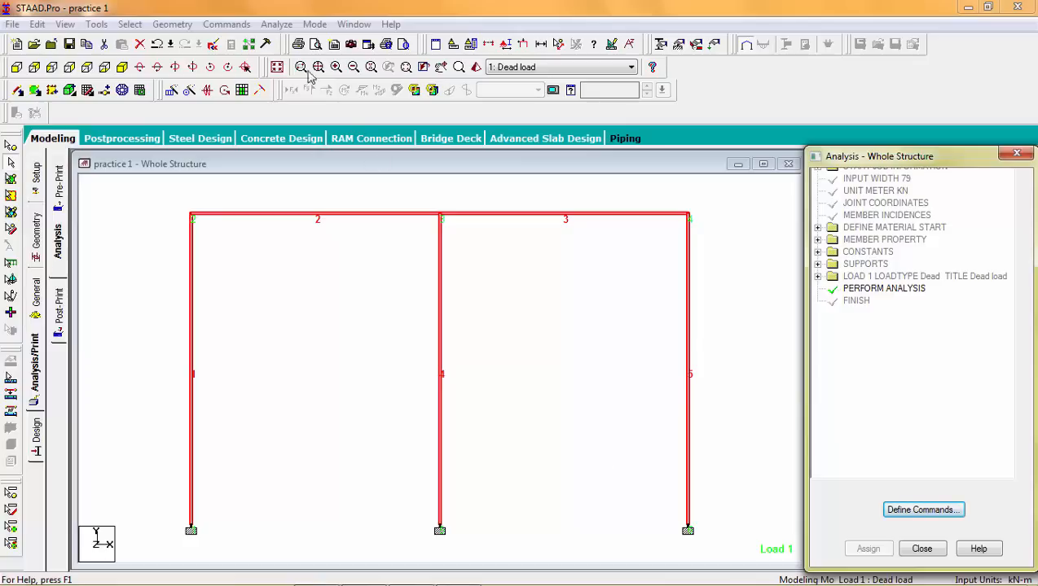
Step: Run the analysis, saving the modified structure first, and check the errors and warnings line in the output
left_click(281, 26)
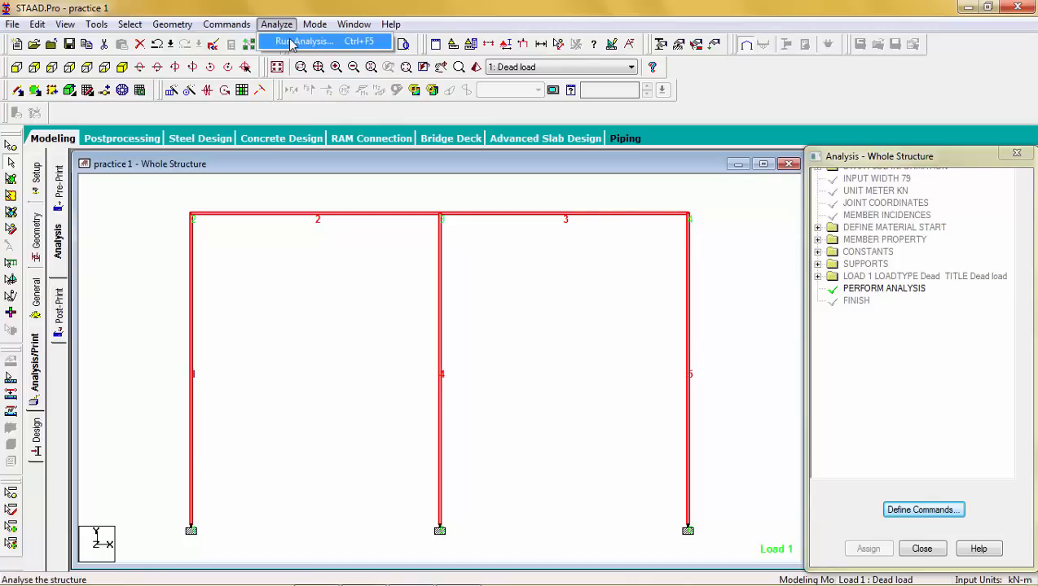
left_click(303, 41)
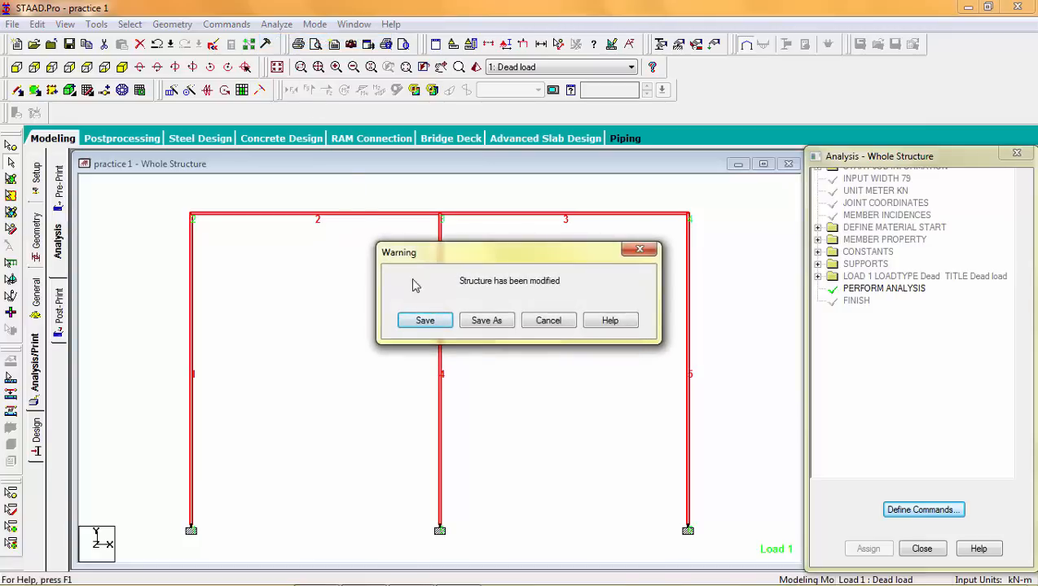
left_click(426, 321)
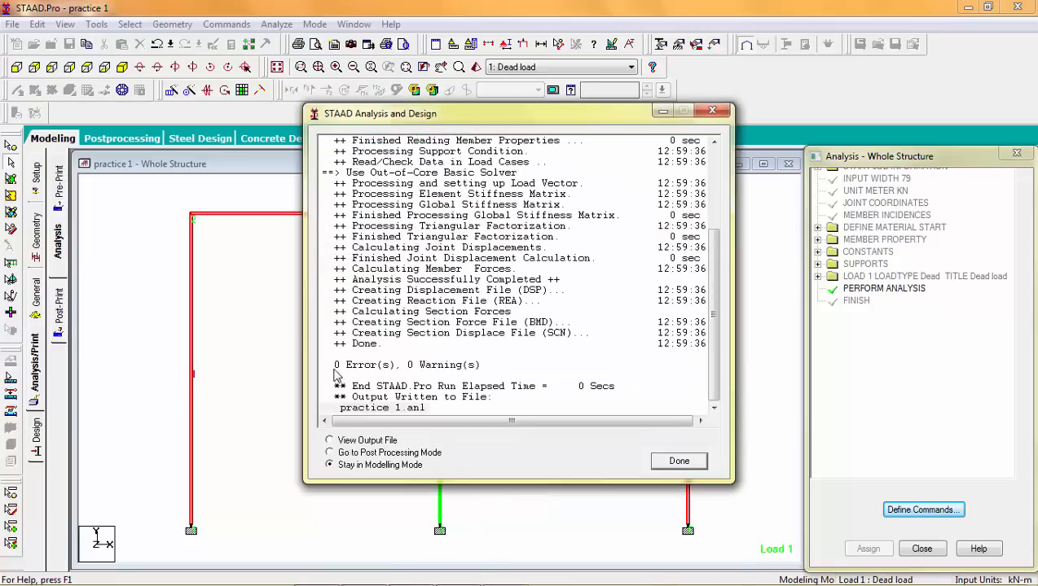
left_click_drag(332, 357, 399, 371)
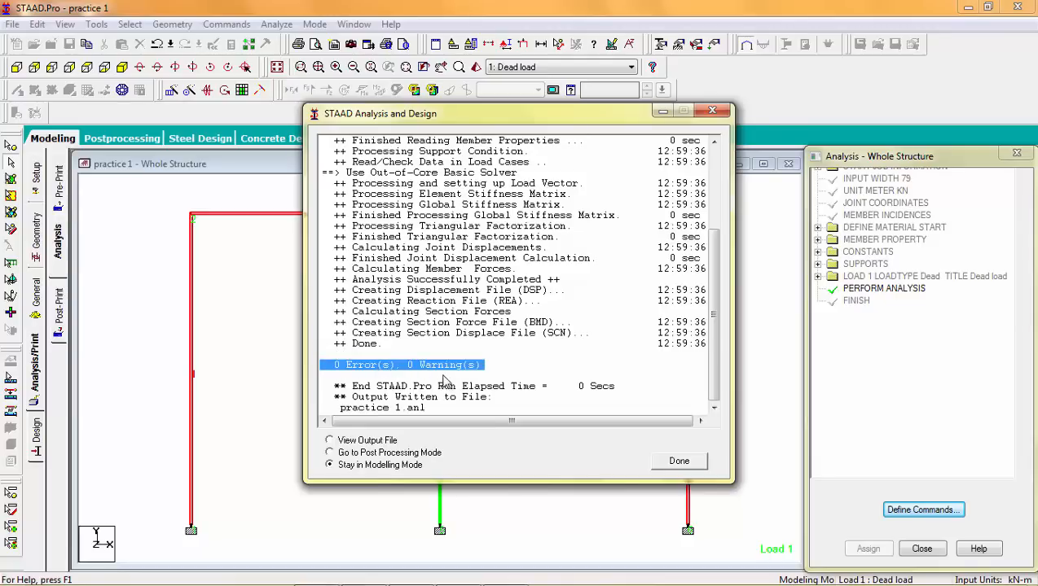
left_click(440, 374)
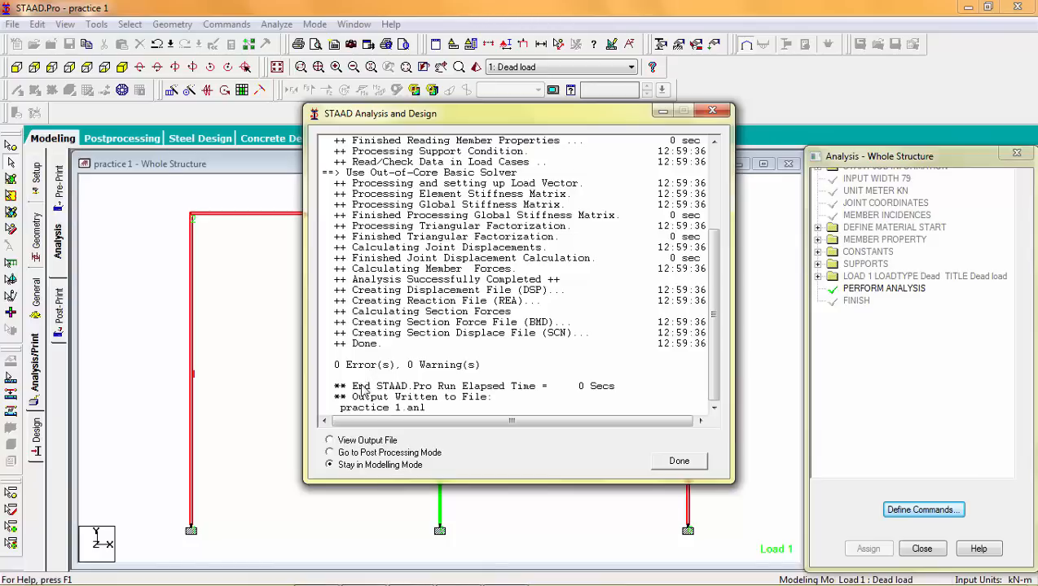
Step: Go to post-processing mode after the analysis, keeping the Dead load case selected for results
left_click(329, 452)
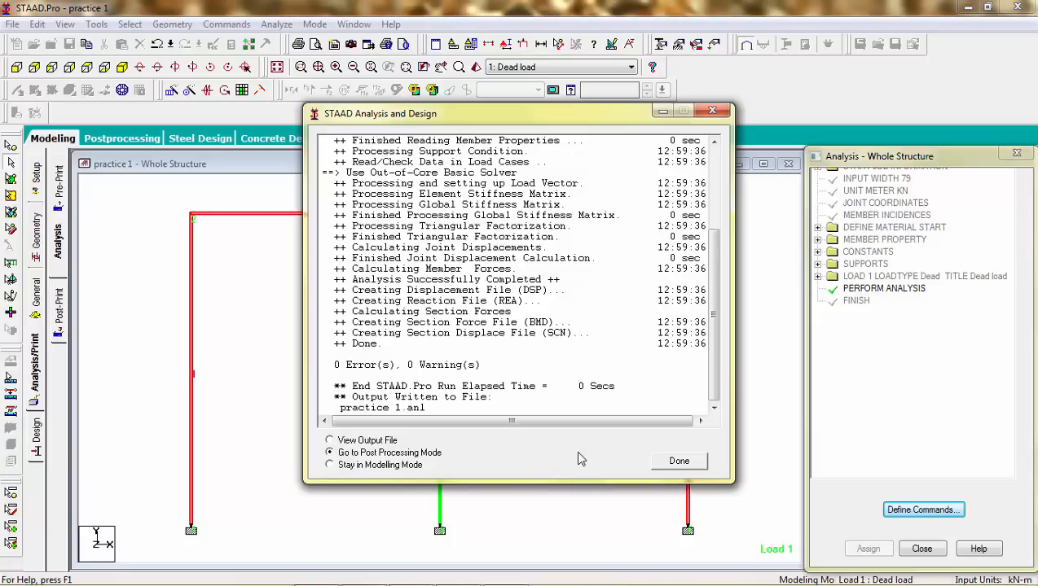
left_click(680, 461)
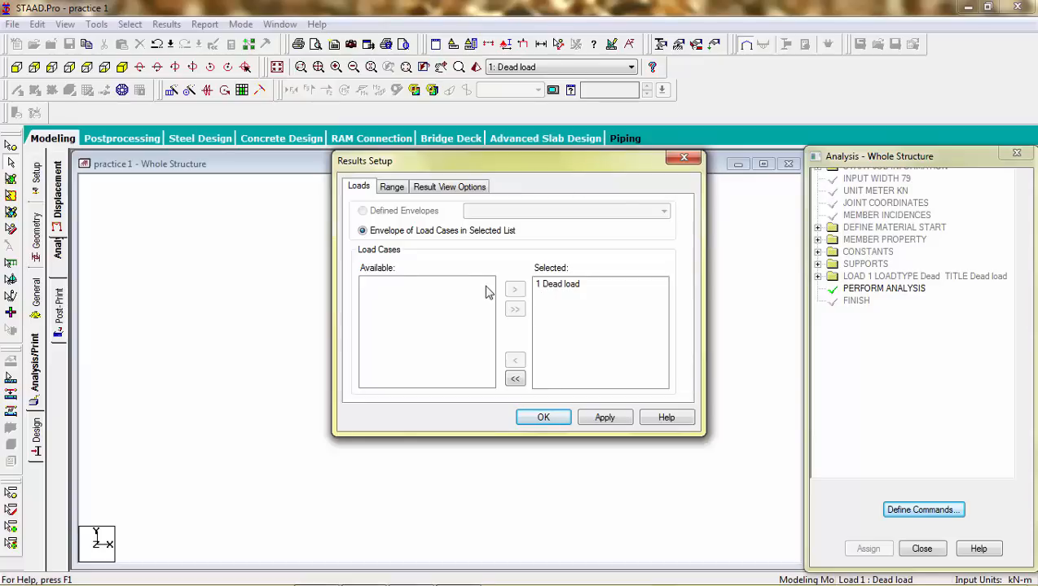
left_click(551, 289)
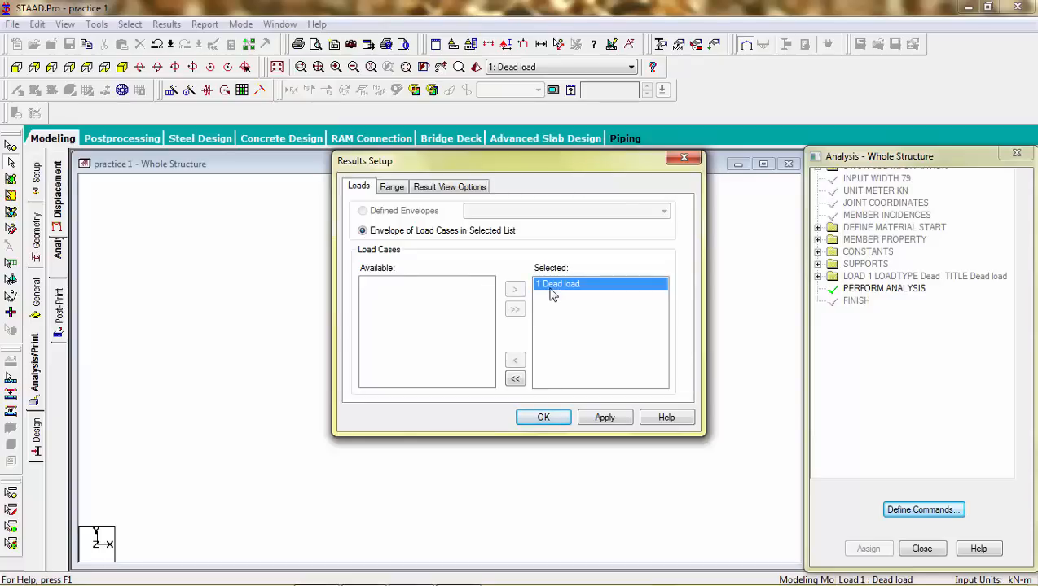
left_click(556, 421)
left_click(468, 391)
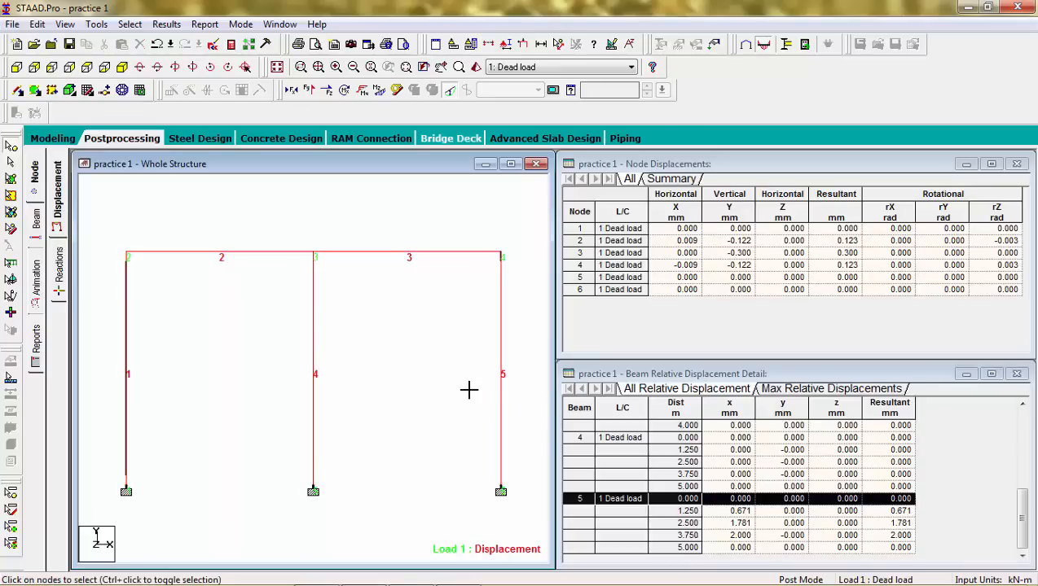
Step: Review the node displacements, support reactions and beam end forces for the Dead load case
left_click(34, 185)
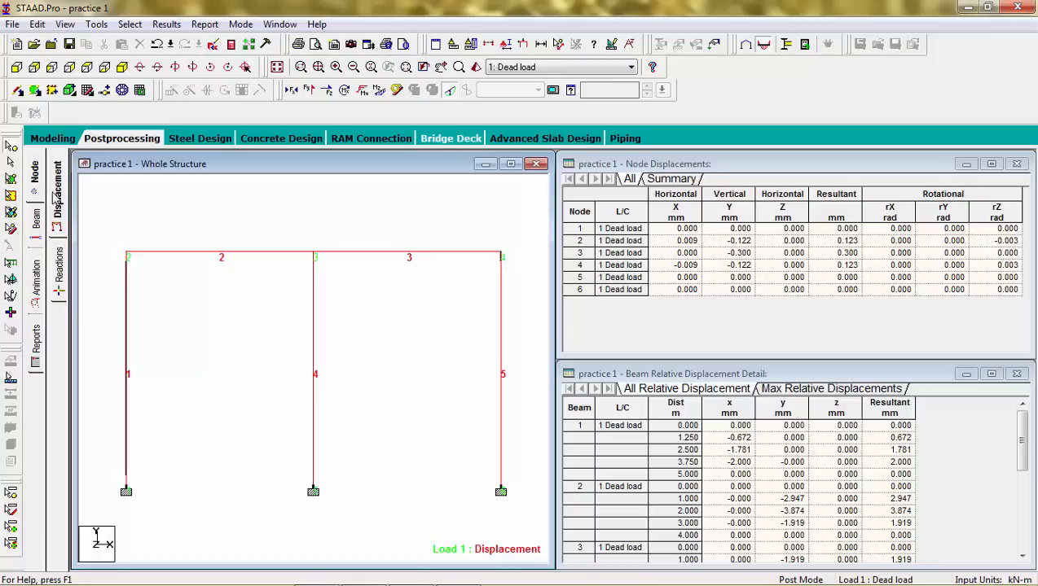
left_click(58, 268)
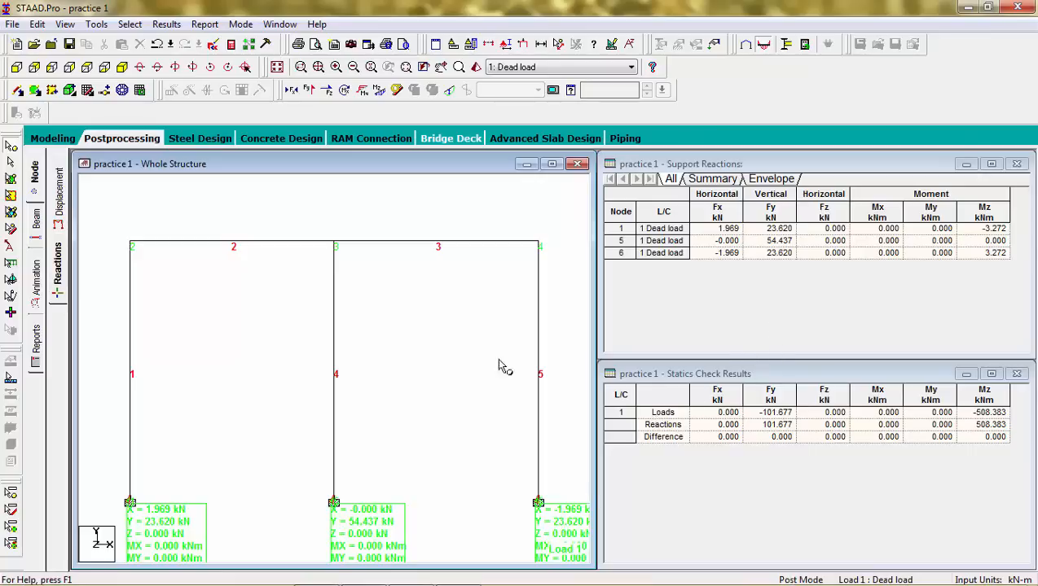
left_click(35, 220)
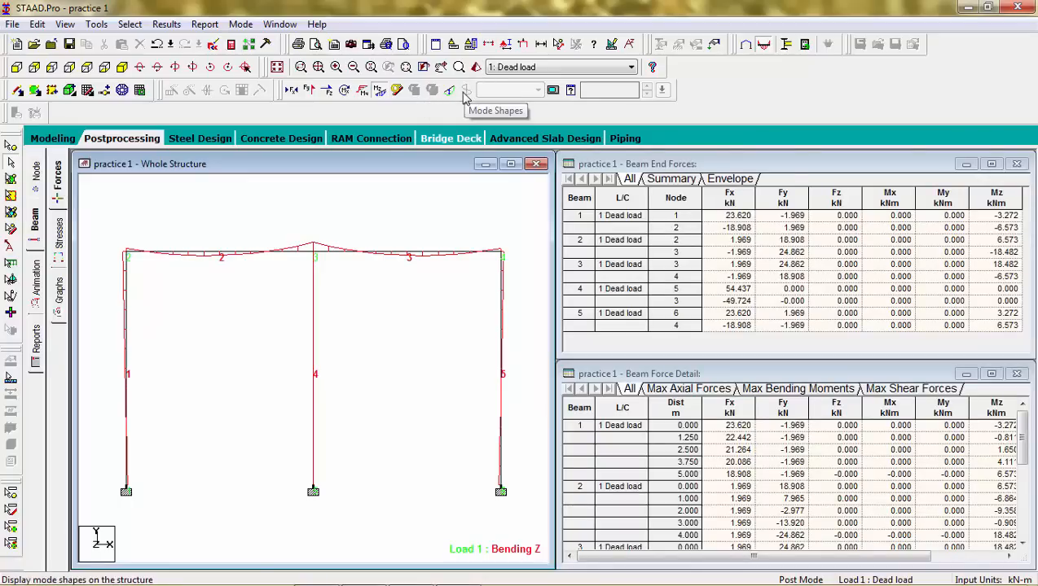
Step: Set the bending Y and bending Z diagram scales to 10 and the displacement scale to 100 mm per m
left_click(610, 44)
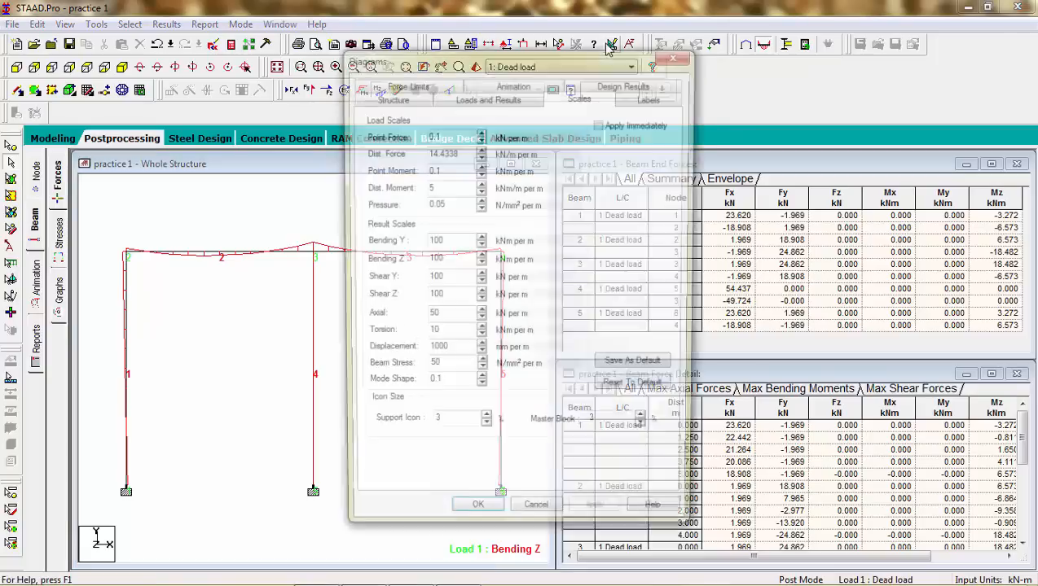
left_click(453, 242)
key("BackSpace")
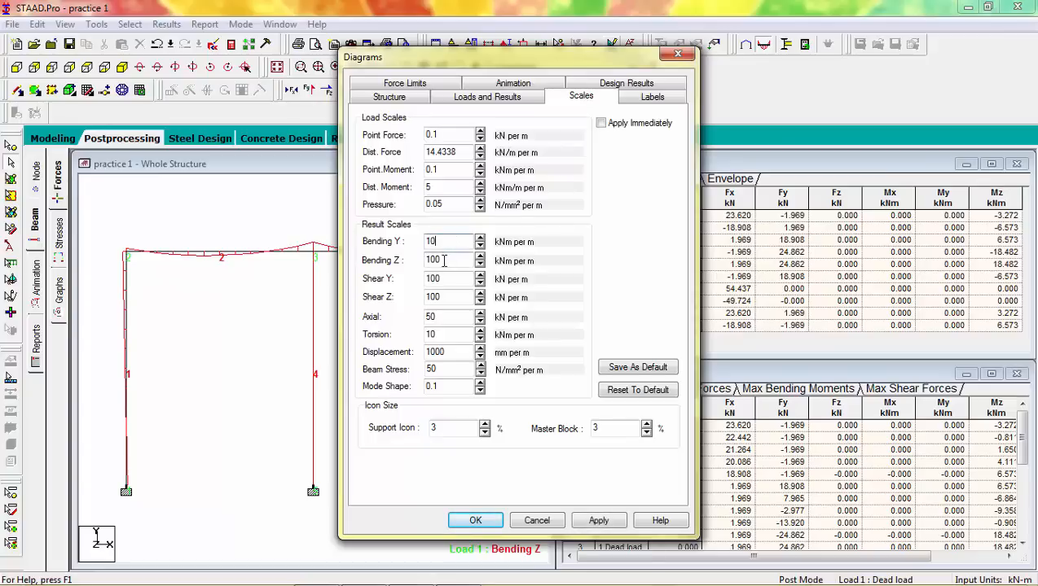
left_click(444, 260)
key("BackSpace")
left_click(449, 355)
key("BackSpace")
left_click(597, 522)
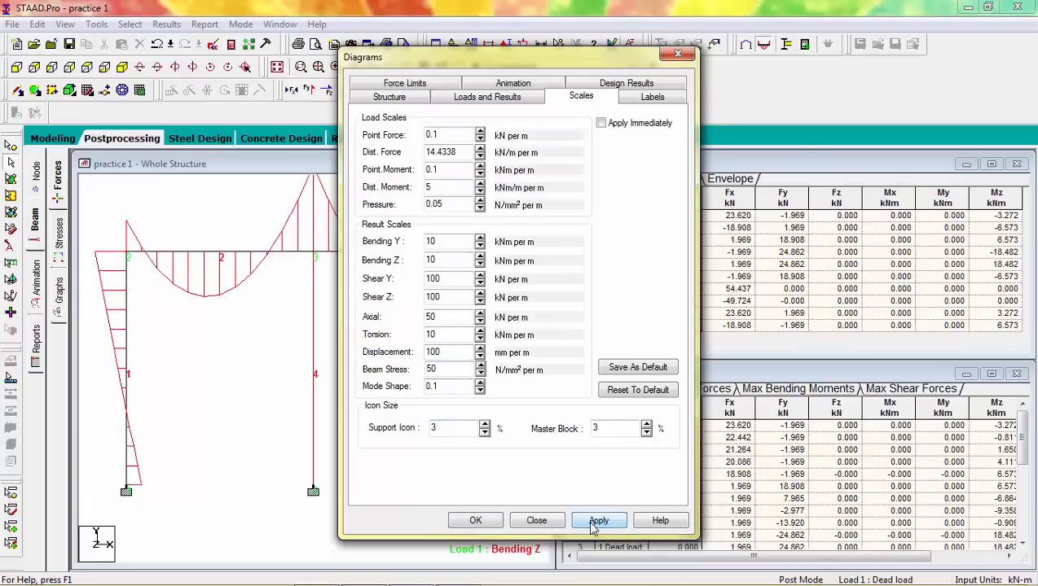
left_click(479, 523)
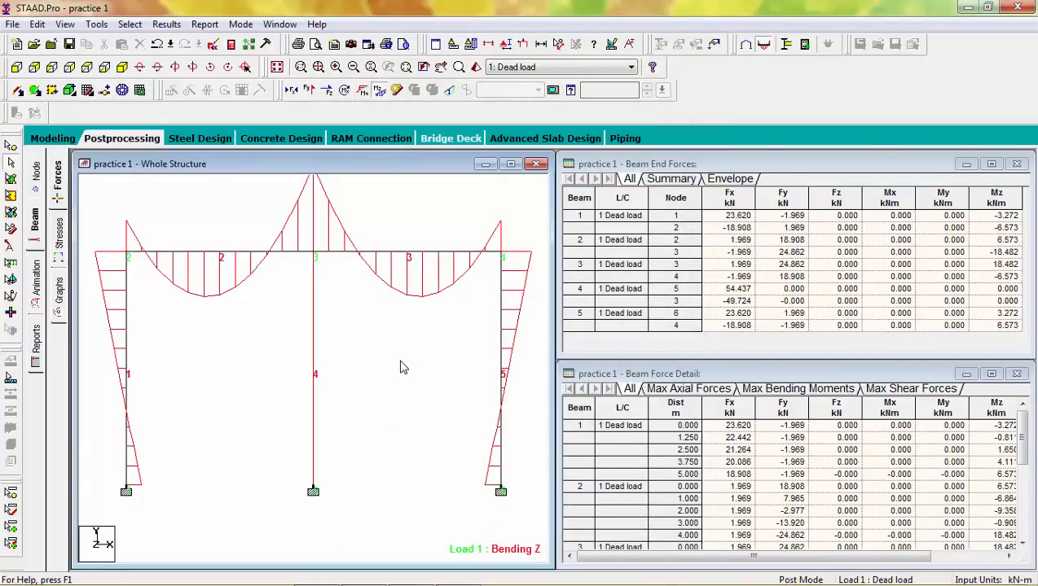
Step: Display the shear Y force diagram on the frame, then hide the force diagrams again
left_click(307, 92)
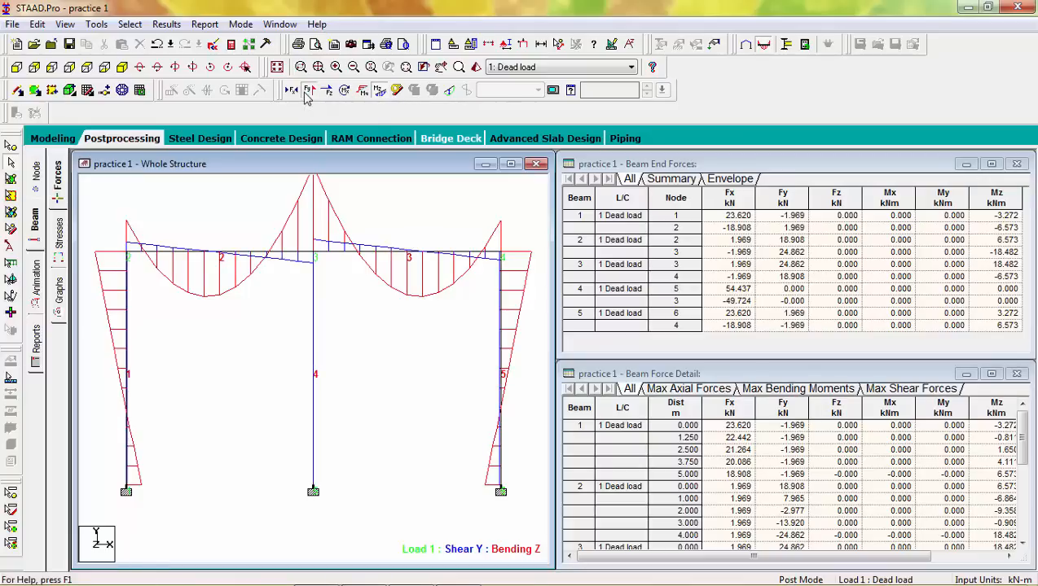
left_click(376, 93)
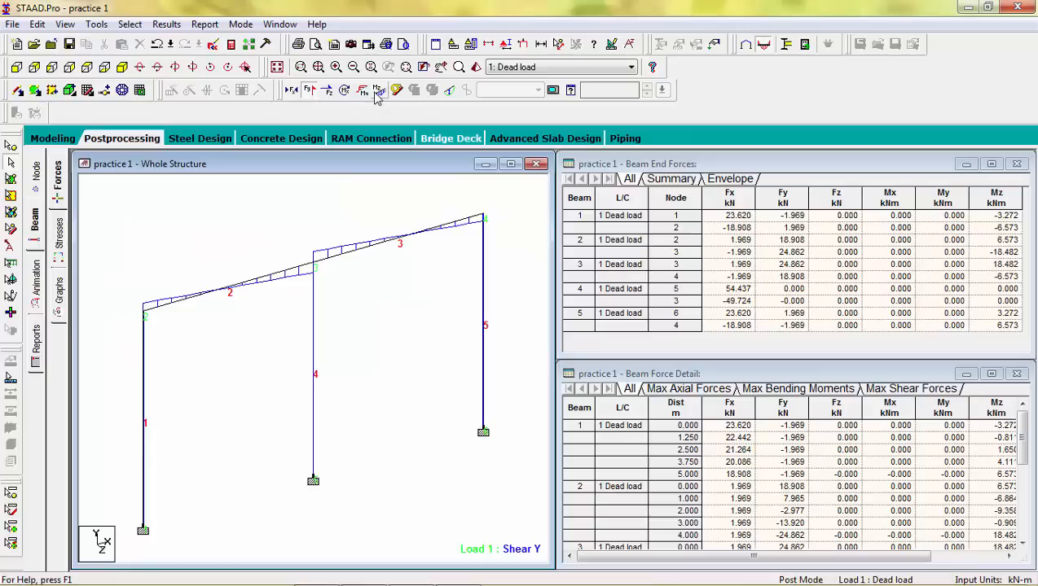
left_click(310, 93)
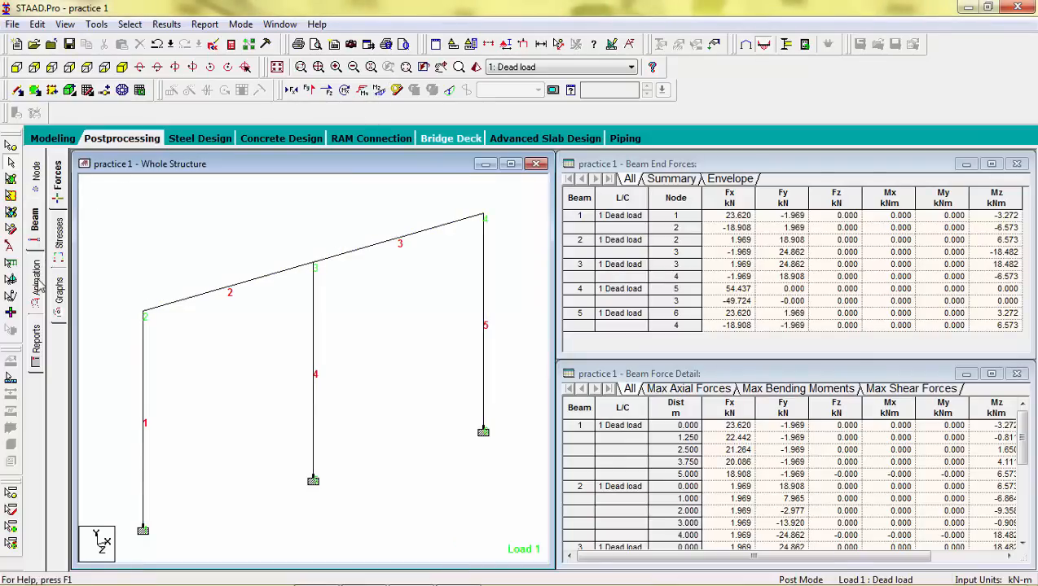
Step: Set up a section displacement animation with the displacement scale at 400 mm per m
left_click(39, 277)
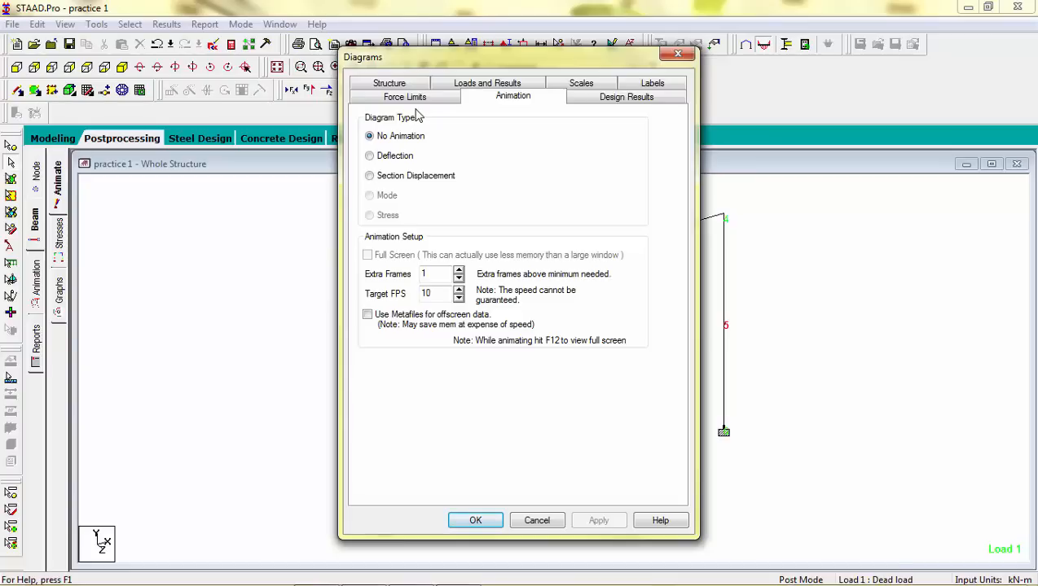
left_click(370, 176)
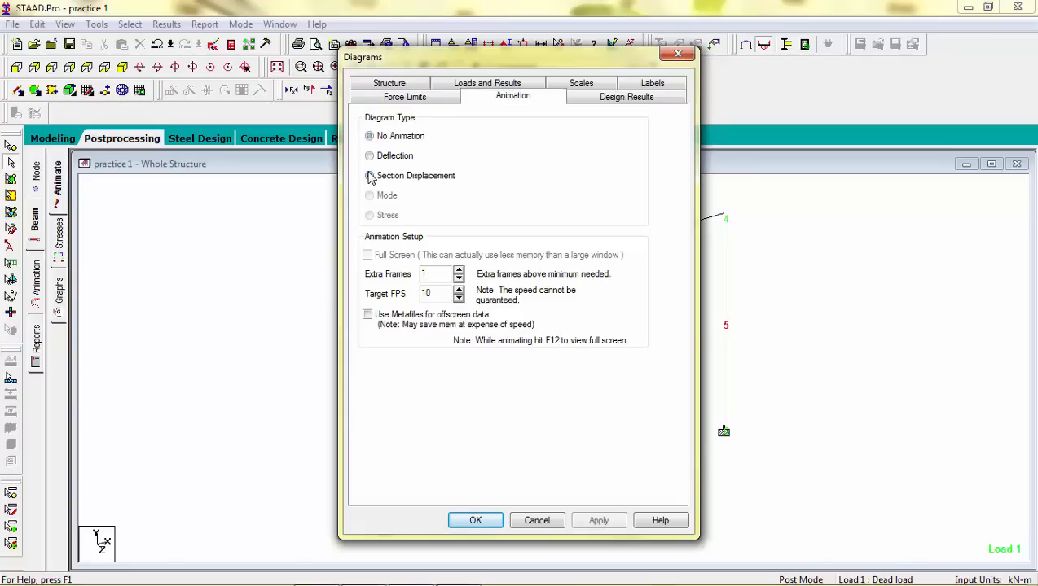
left_click(578, 83)
left_click(454, 352)
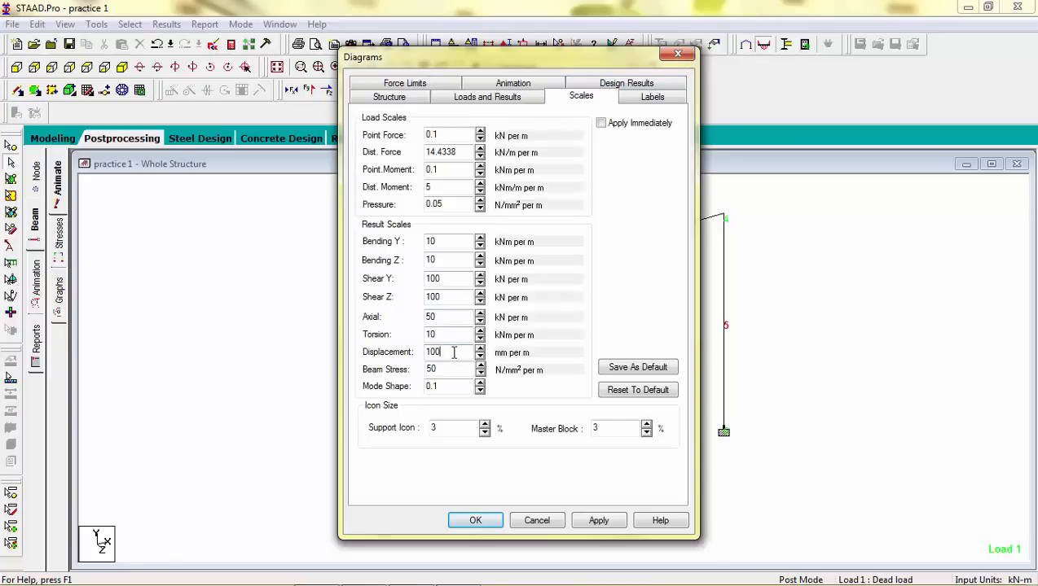
left_click_drag(454, 352, 406, 352)
type("400")
left_click(599, 525)
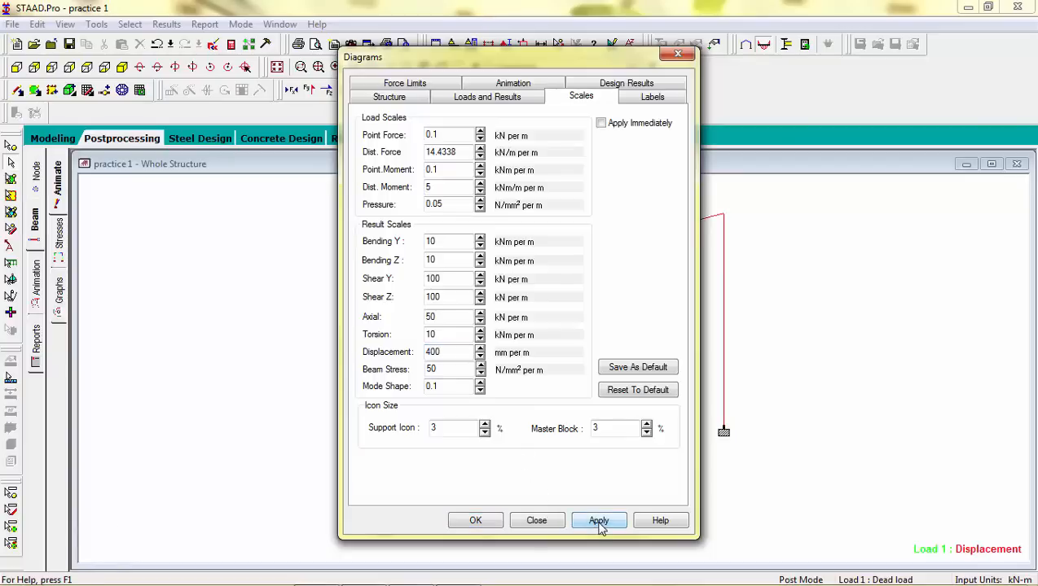
left_click(477, 521)
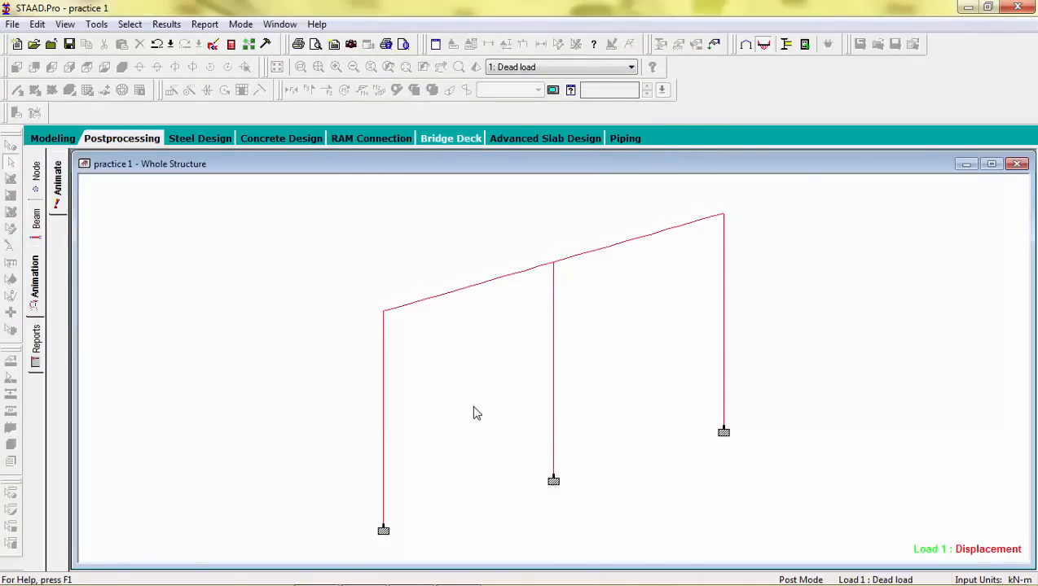
Step: Animate the section displacement with the displacement scale set to 200 mm per m
left_click(58, 200)
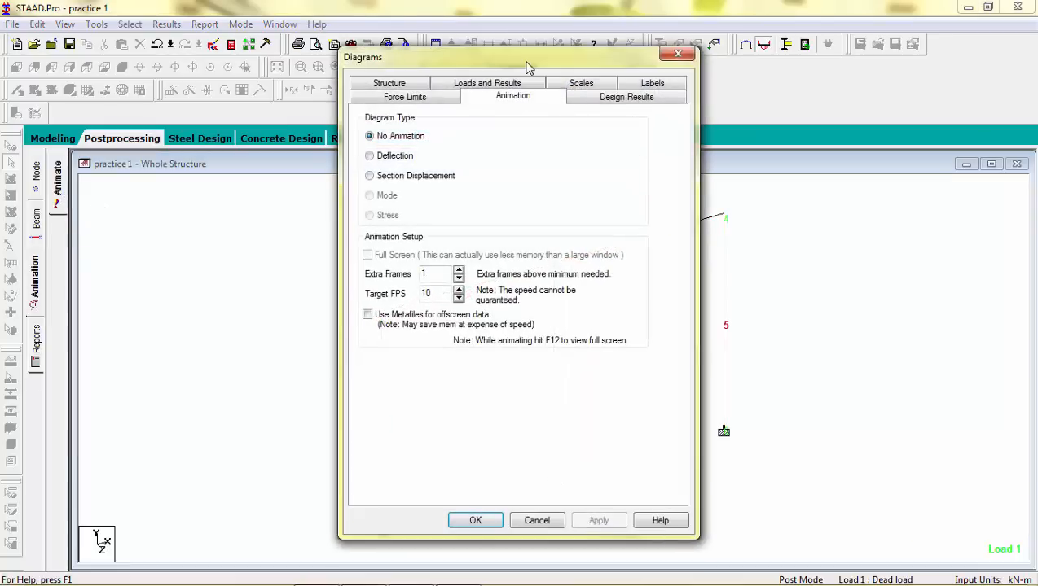
left_click(581, 85)
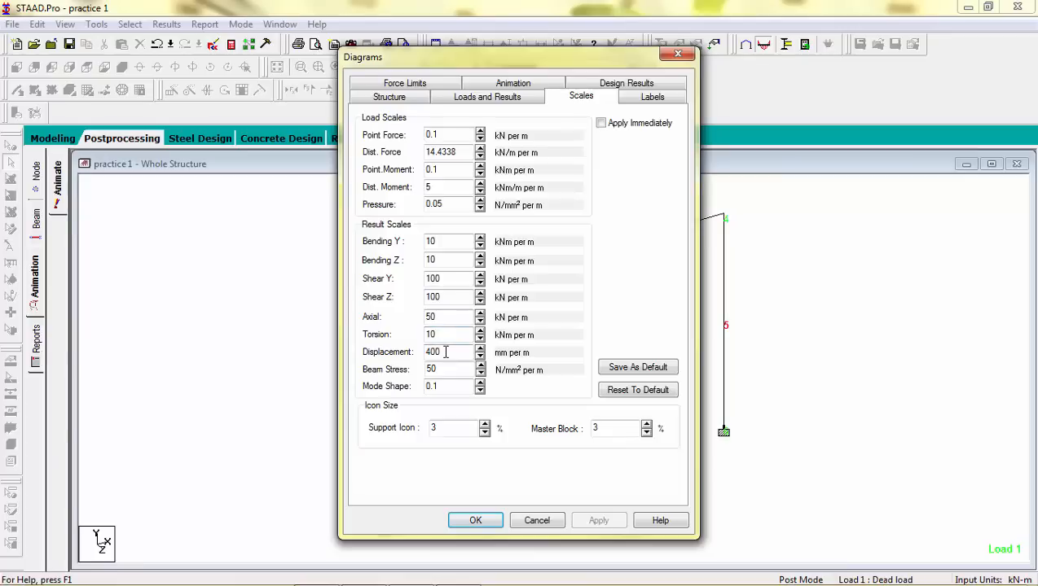
left_click_drag(445, 352, 420, 352)
type("2")
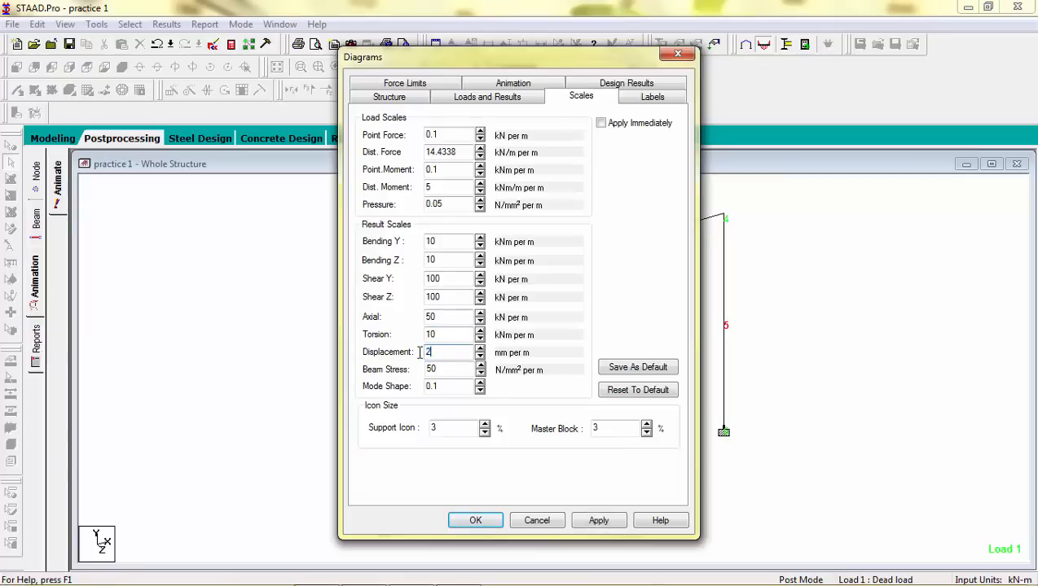
type("00")
left_click(615, 523)
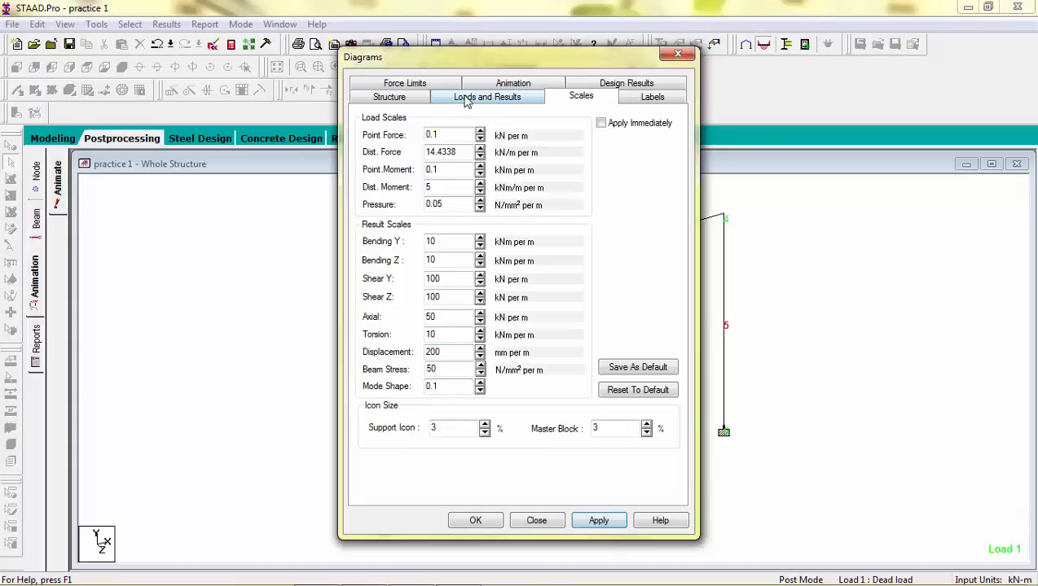
left_click(500, 89)
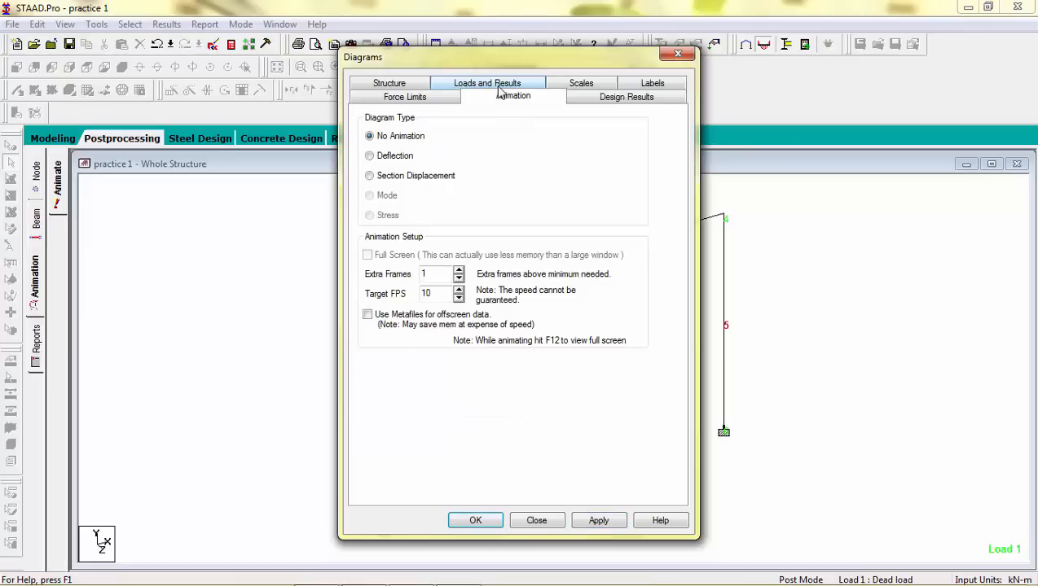
left_click(368, 178)
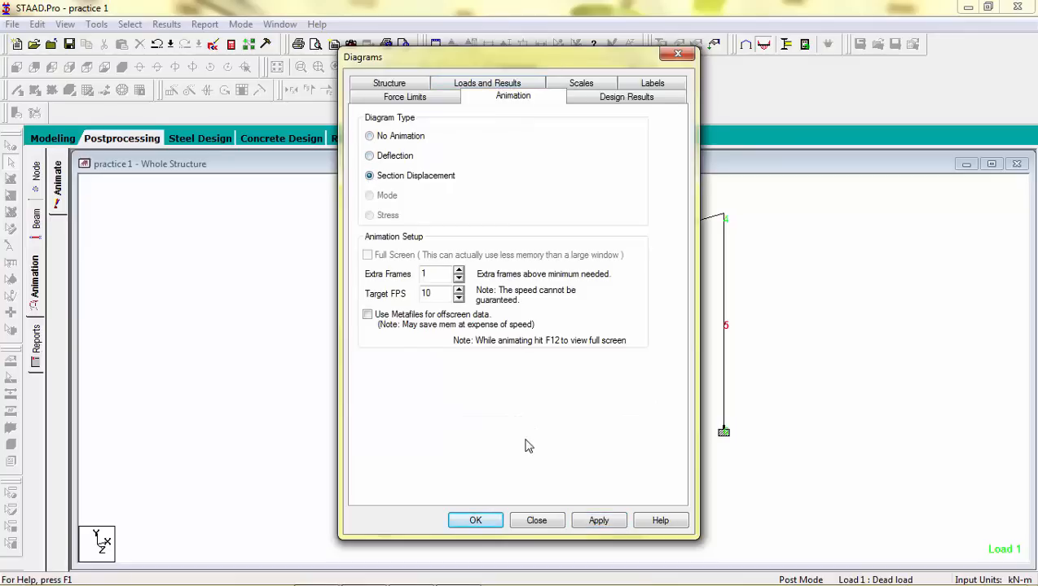
left_click(589, 524)
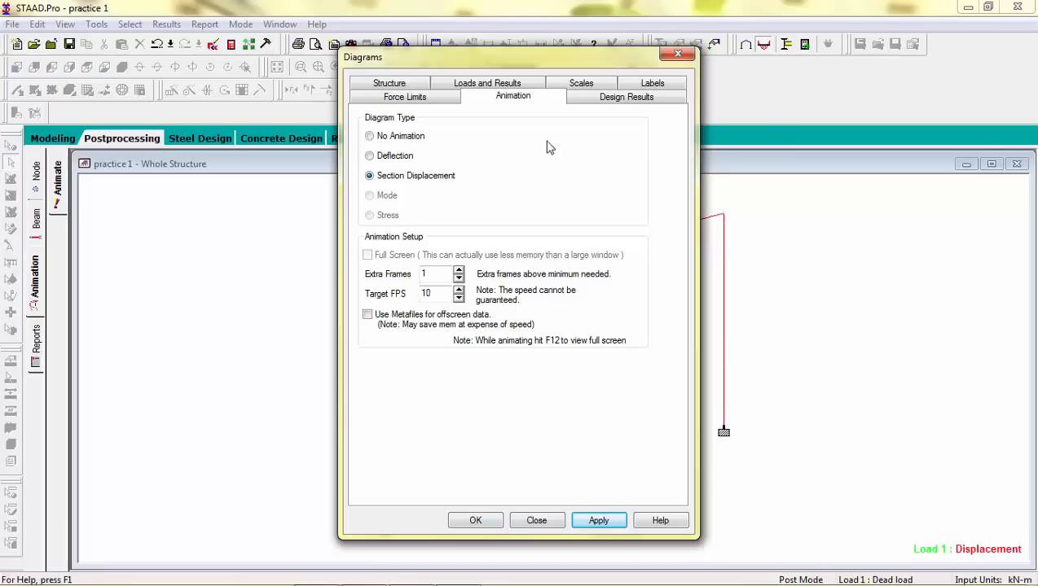
left_click(586, 88)
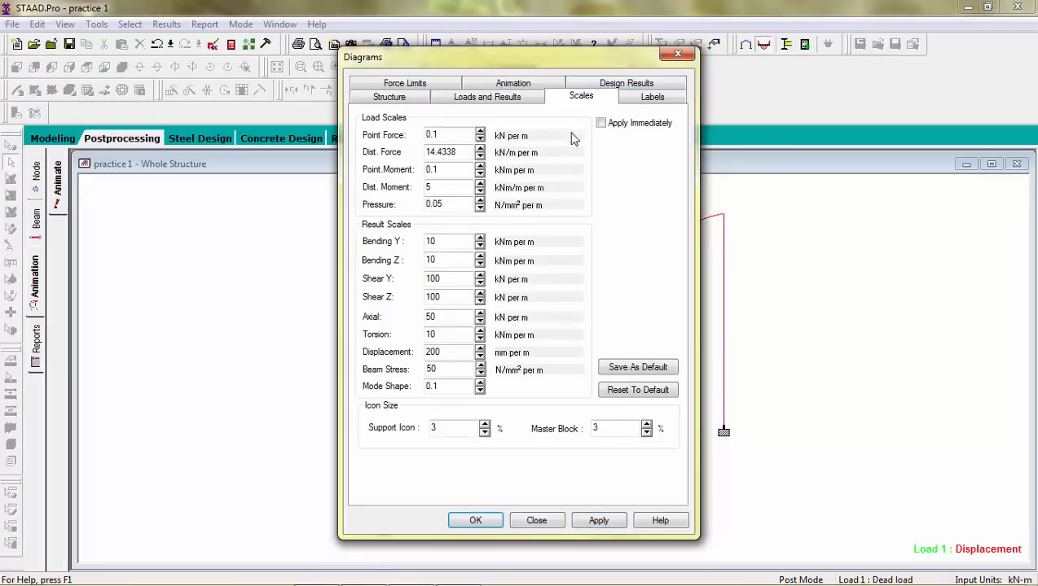
left_click(471, 521)
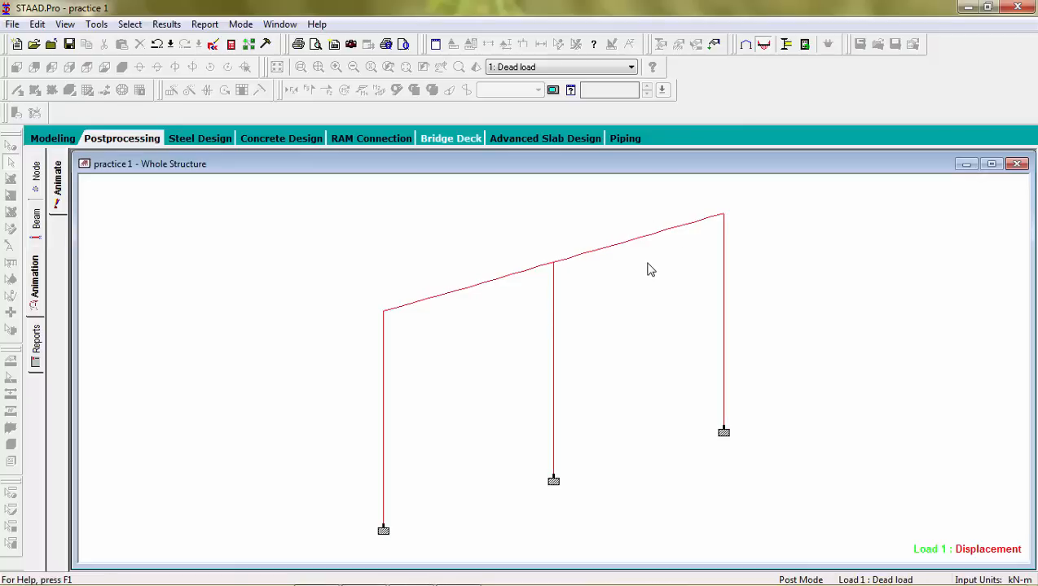
Step: Open the report setup and add Nodes, Beams and Sections to the selected report items
left_click(35, 340)
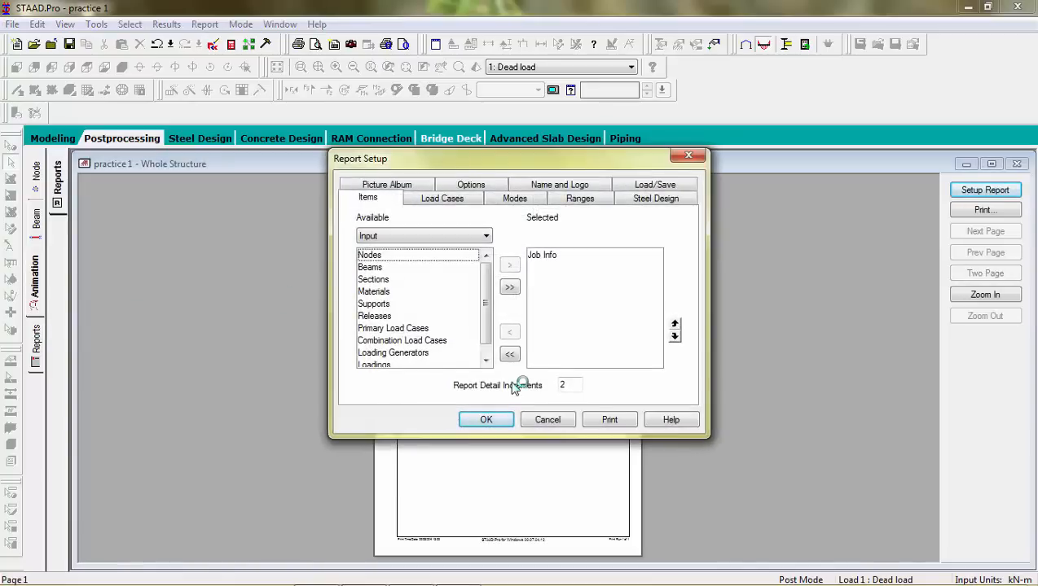
left_click(452, 257)
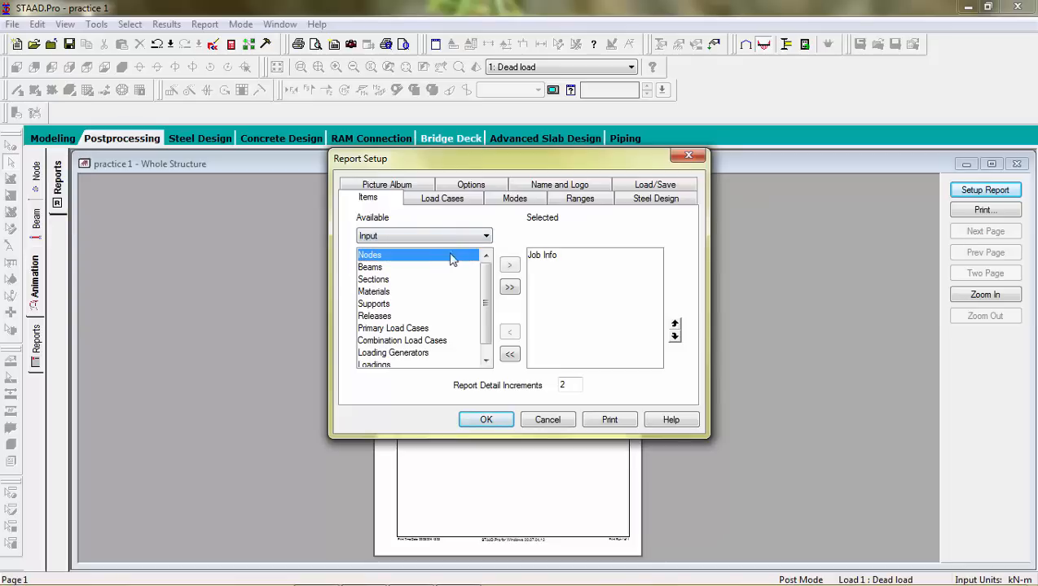
left_click(509, 265)
left_click(440, 259)
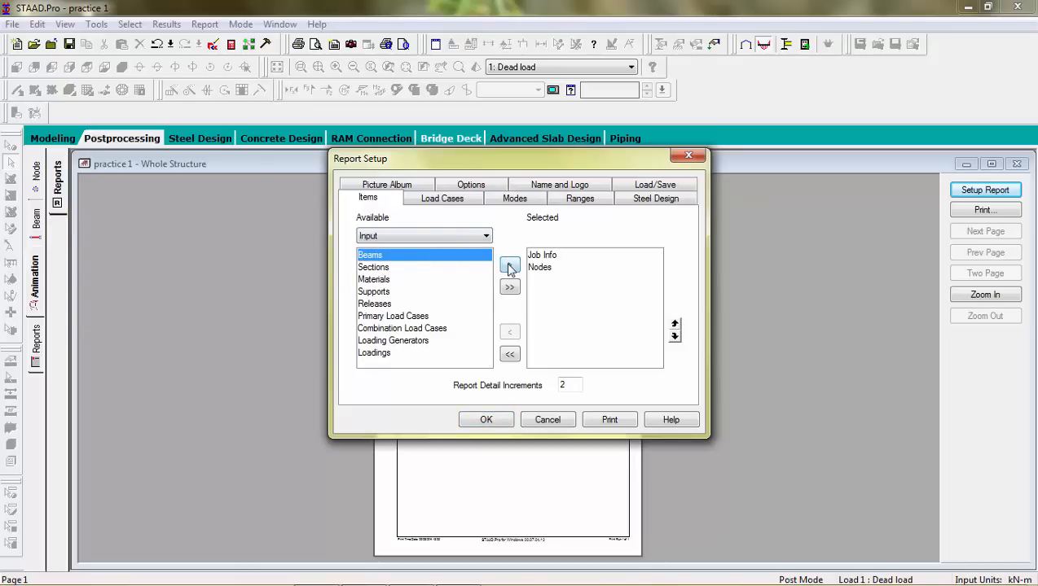
left_click(509, 268)
left_click(400, 257)
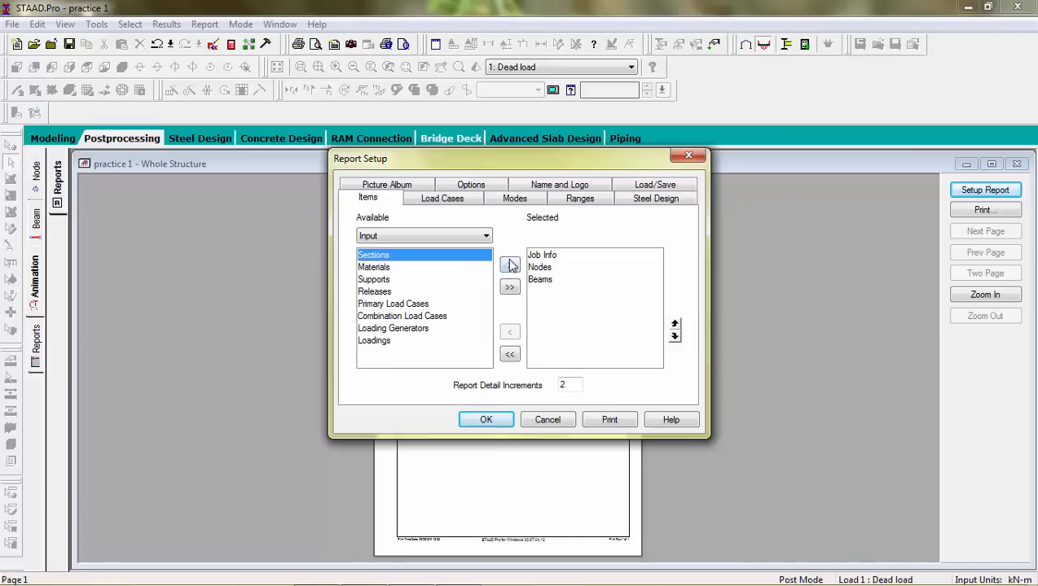
left_click(509, 265)
Step: Add Materials, Supports and Primary Load Cases to the selected report items
left_click(423, 257)
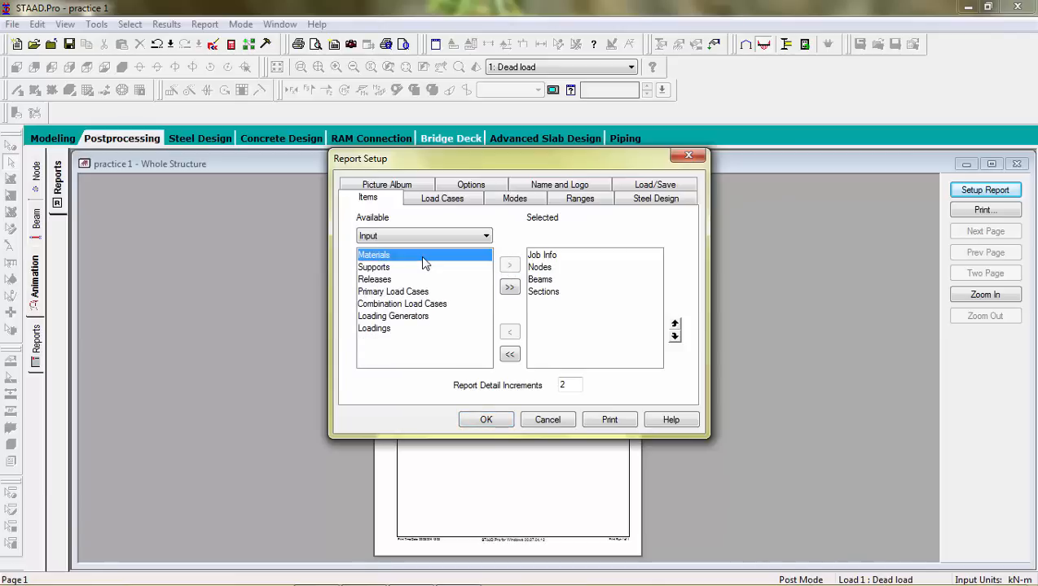
left_click(509, 266)
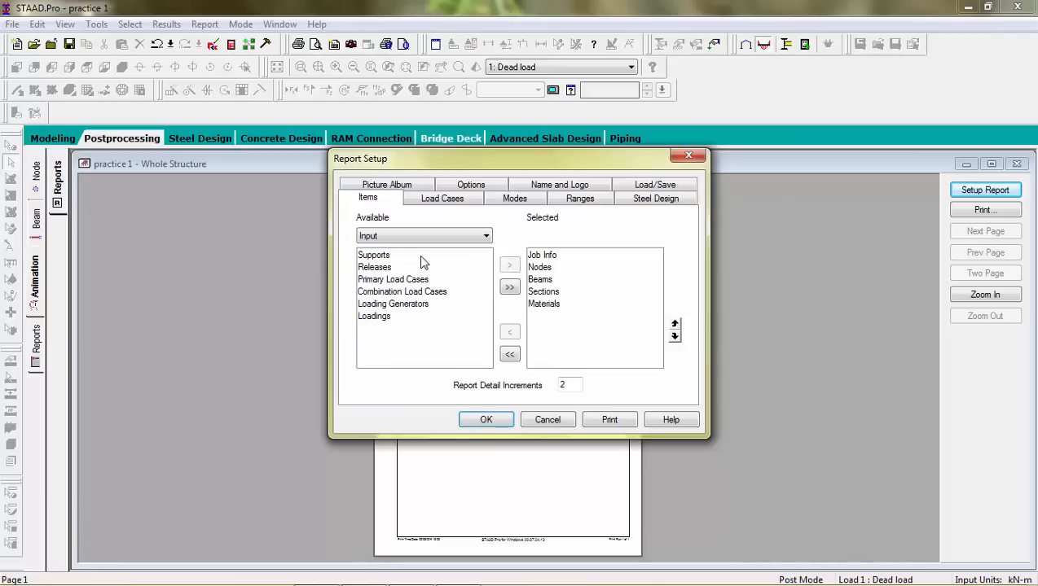
left_click(422, 255)
left_click(510, 267)
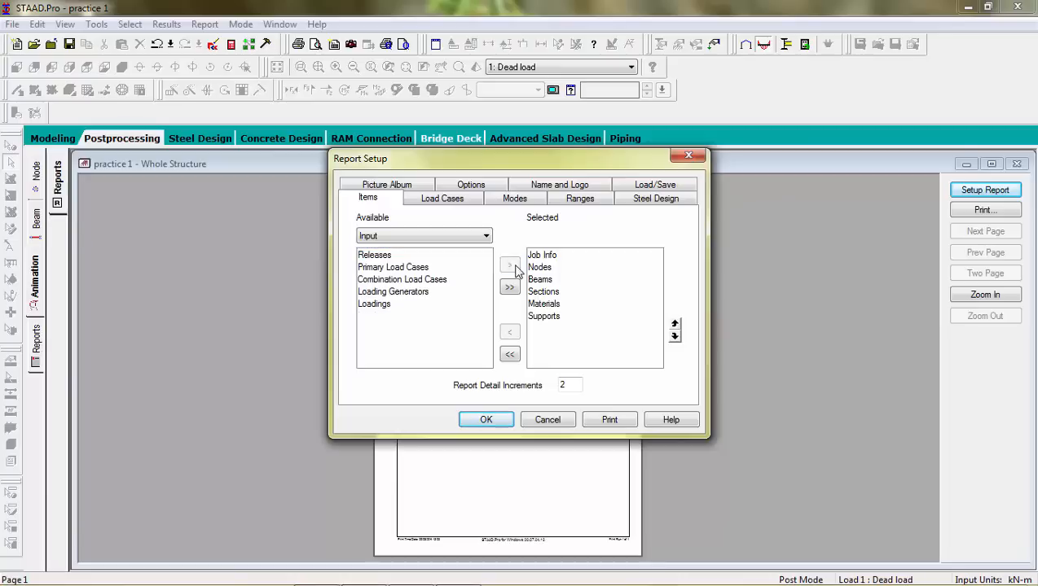
left_click(438, 269)
left_click(514, 268)
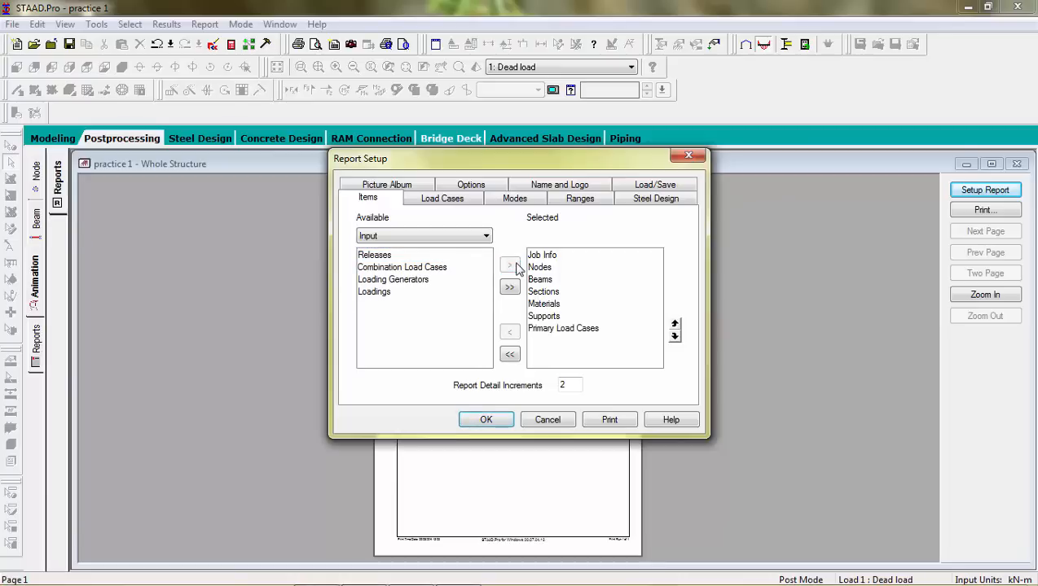
Step: Switch the available report items to Output and add Beam End Forces and End Force Envelope to the selected items
left_click(443, 237)
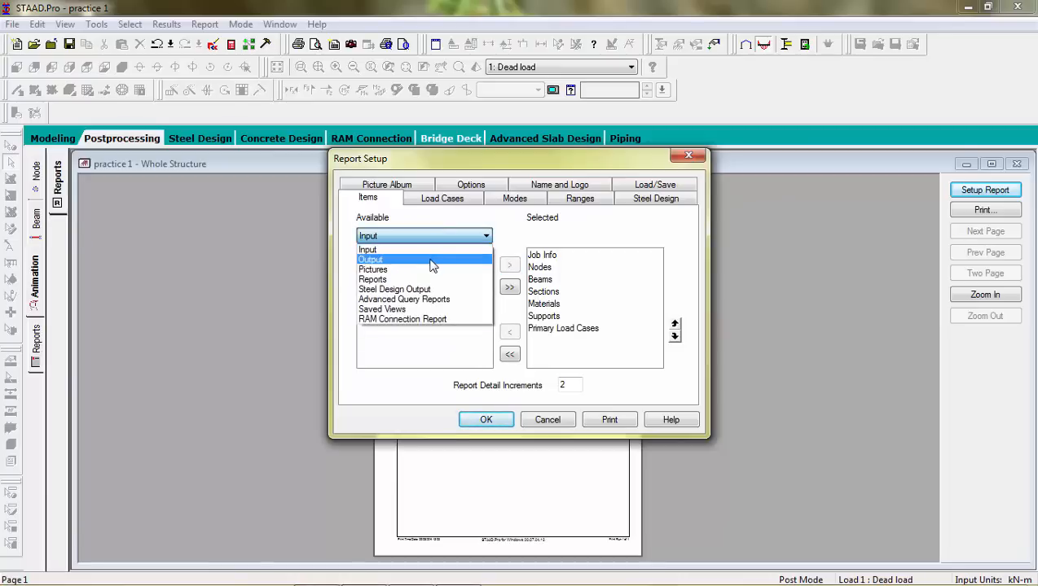
left_click(432, 259)
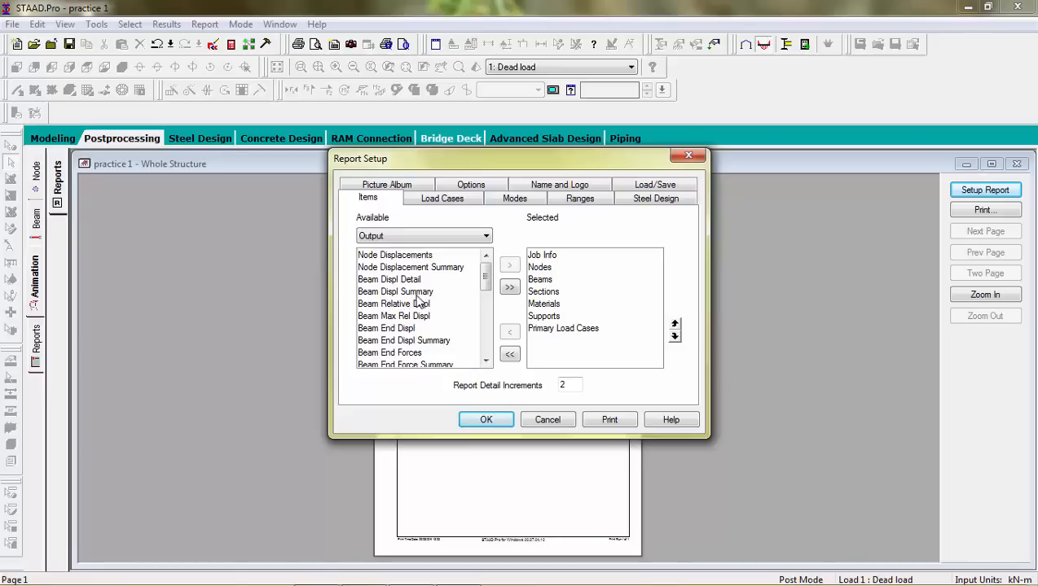
left_click(414, 352)
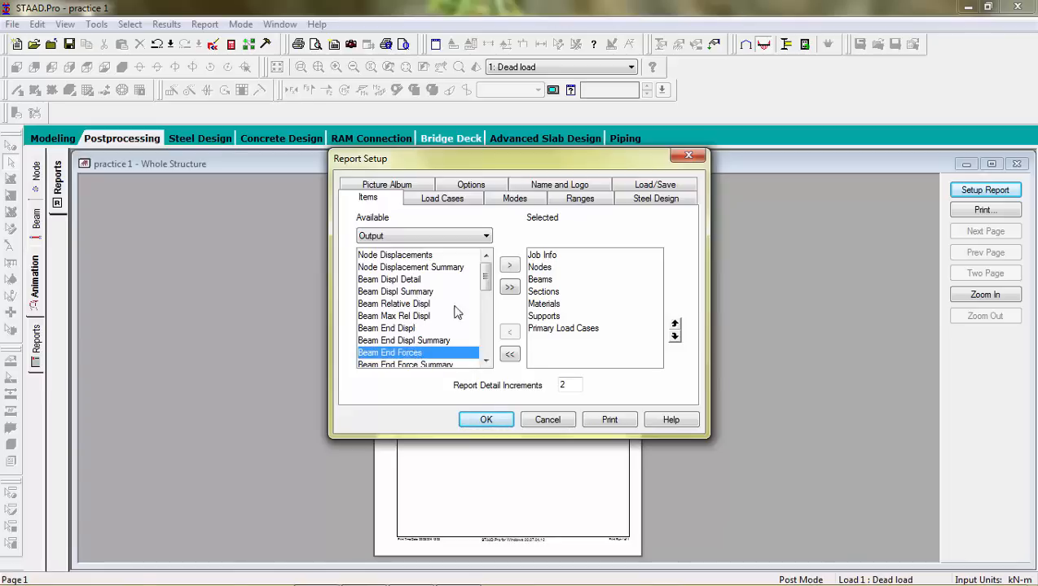
left_click(508, 267)
left_click_drag(486, 277, 486, 301)
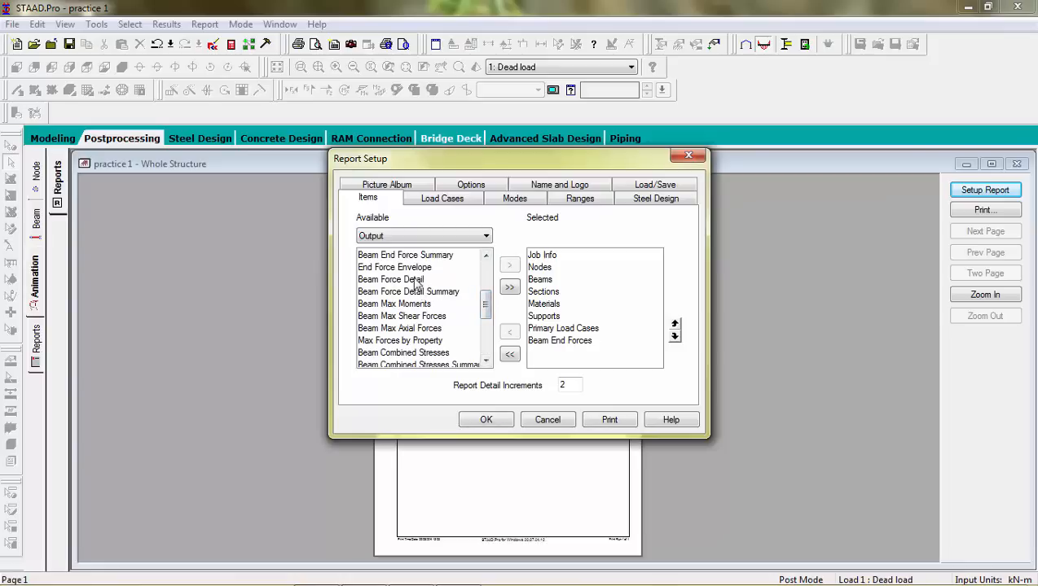
left_click(412, 267)
left_click(508, 266)
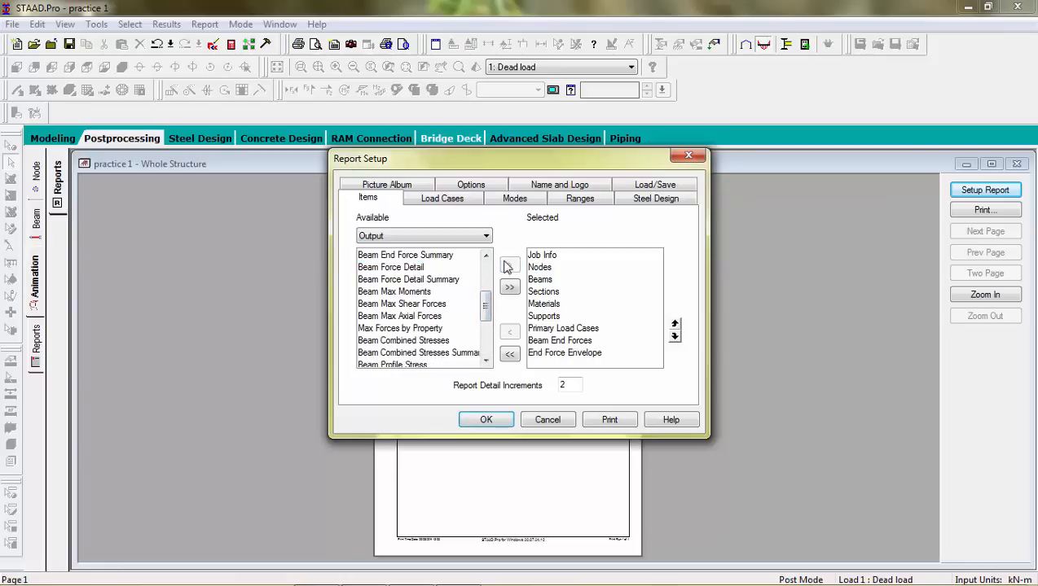
Step: Add Reaction Summary to the selected report items and apply the report setup
left_click_drag(487, 306, 490, 328)
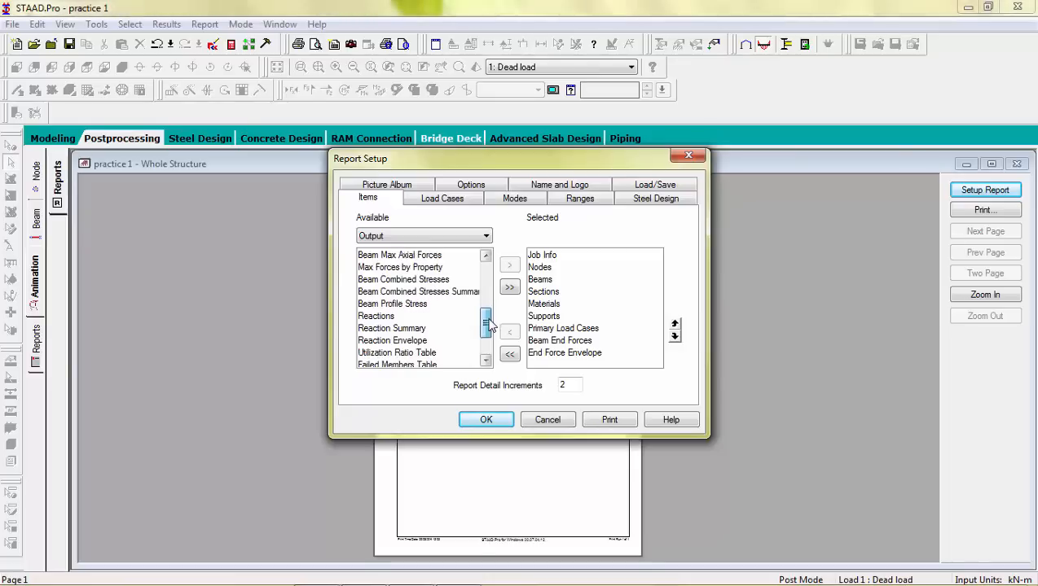
left_click(382, 317)
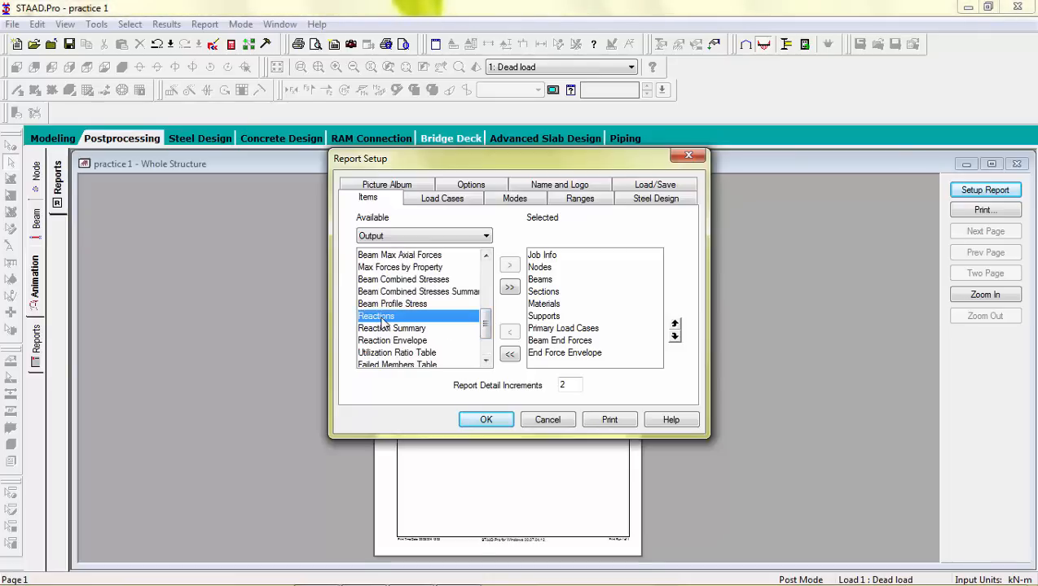
left_click(391, 329)
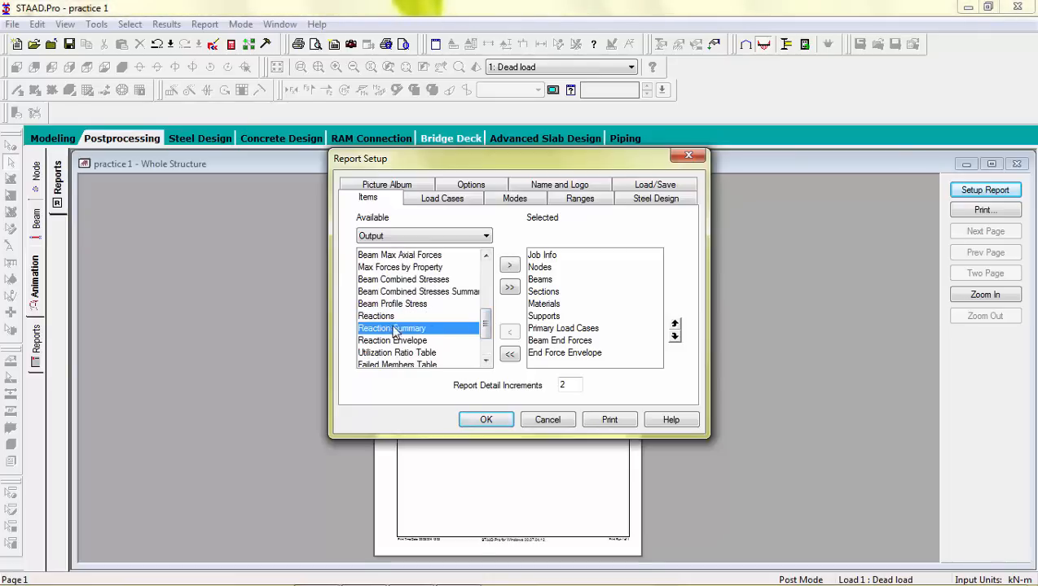
left_click(510, 267)
left_click_drag(486, 329, 486, 349)
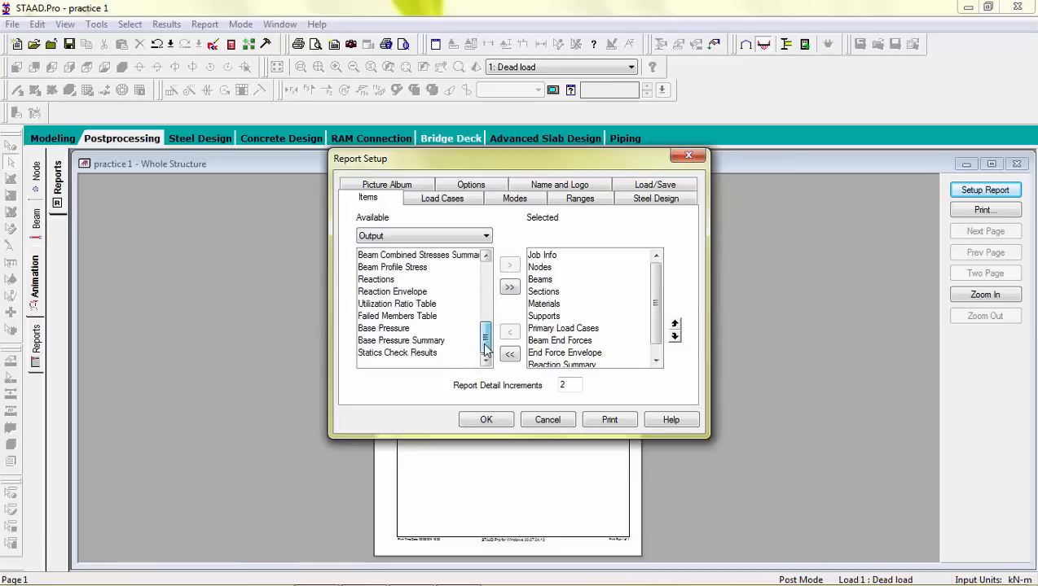
left_click(486, 420)
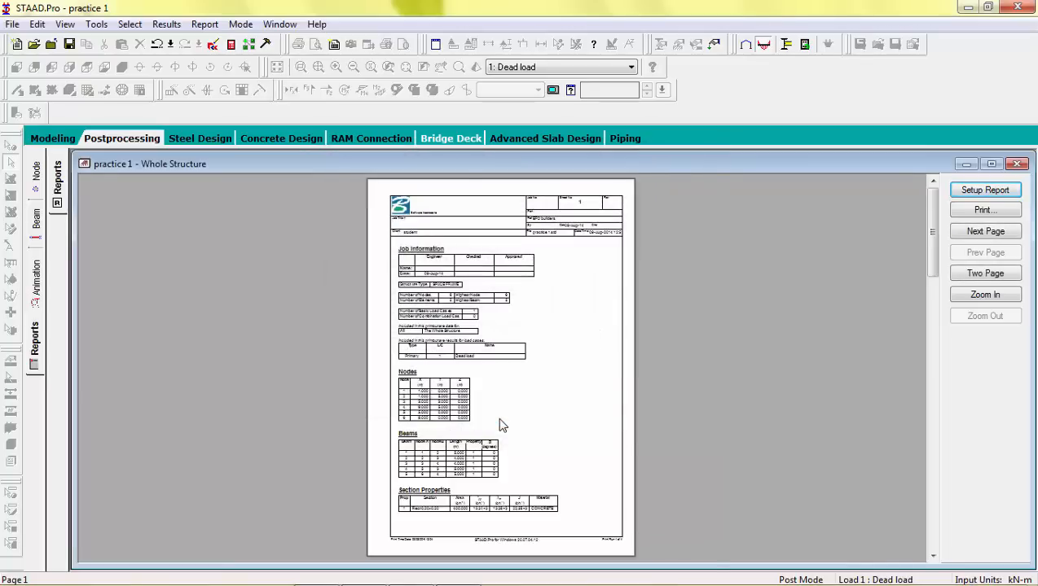
Step: Zoom into the generated report, page through all four report pages, and return to the Modeling mode
left_click(500, 425)
left_click(501, 419)
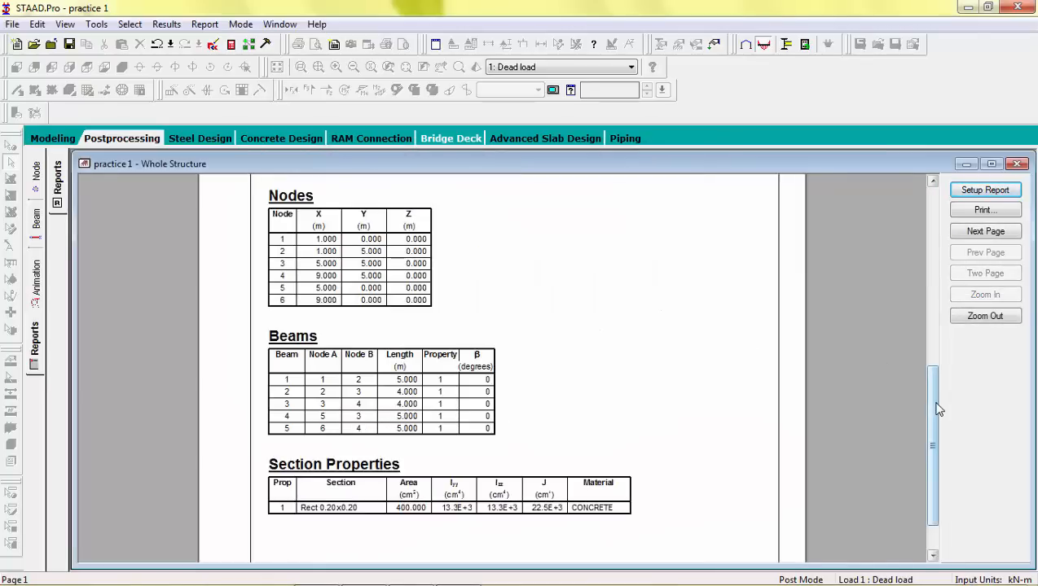
left_click_drag(937, 410, 945, 171)
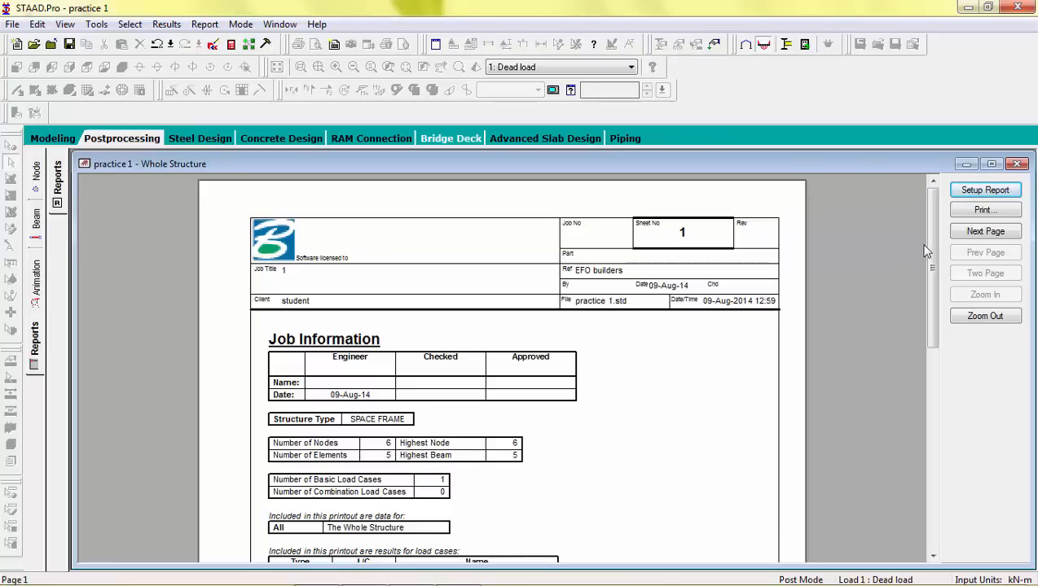
scroll(926, 261, "down", 3)
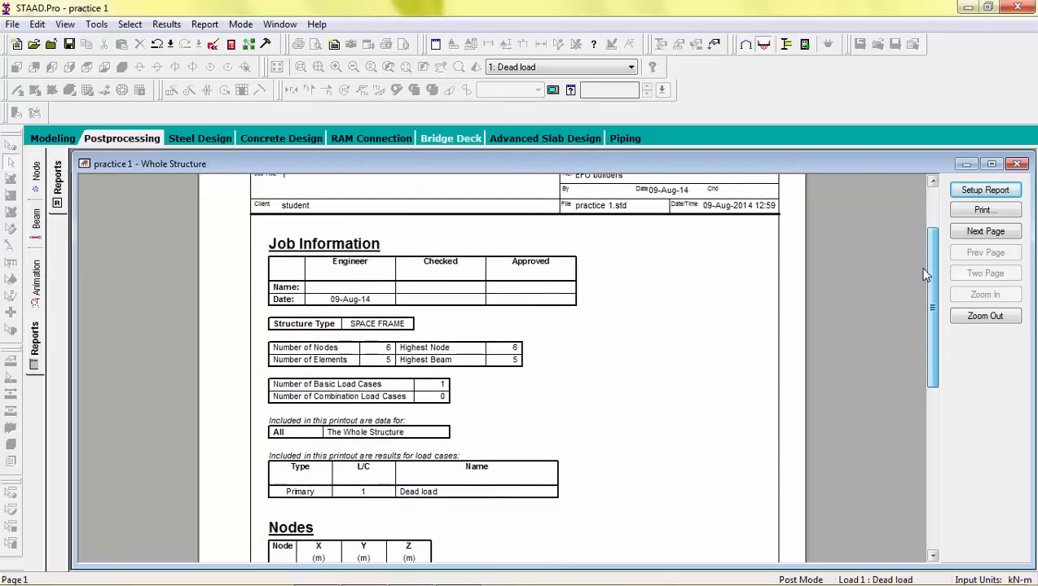
scroll(918, 285, "down", 5)
scroll(909, 328, "down", 4)
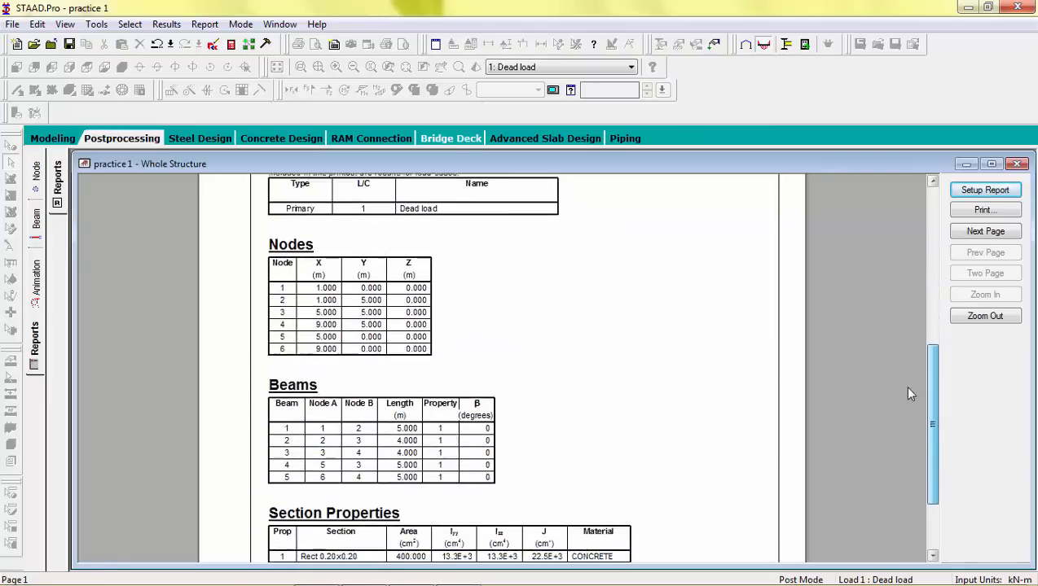
scroll(906, 408, "down", 3)
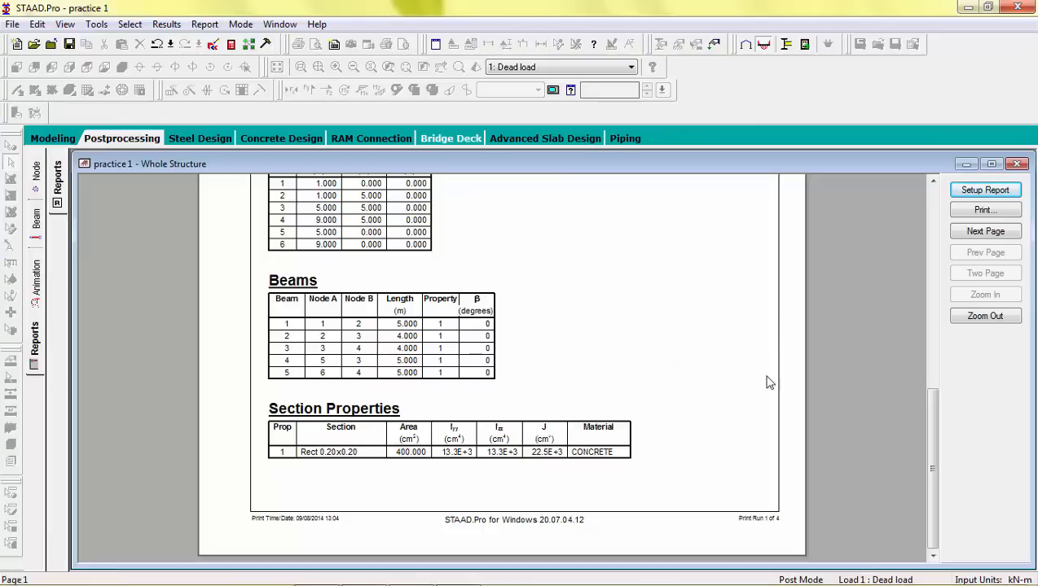
left_click(975, 233)
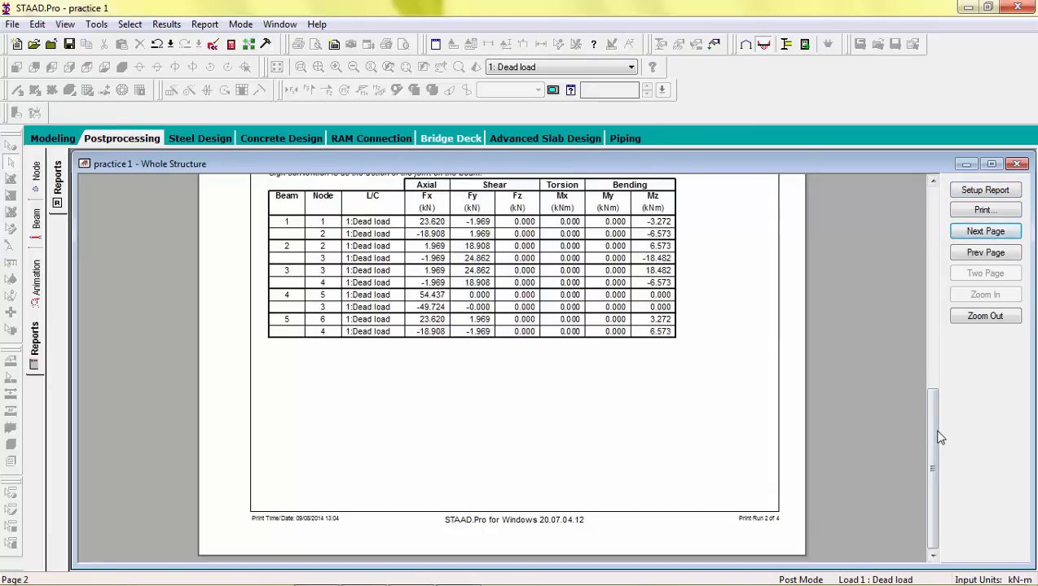
left_click_drag(941, 438, 961, 491)
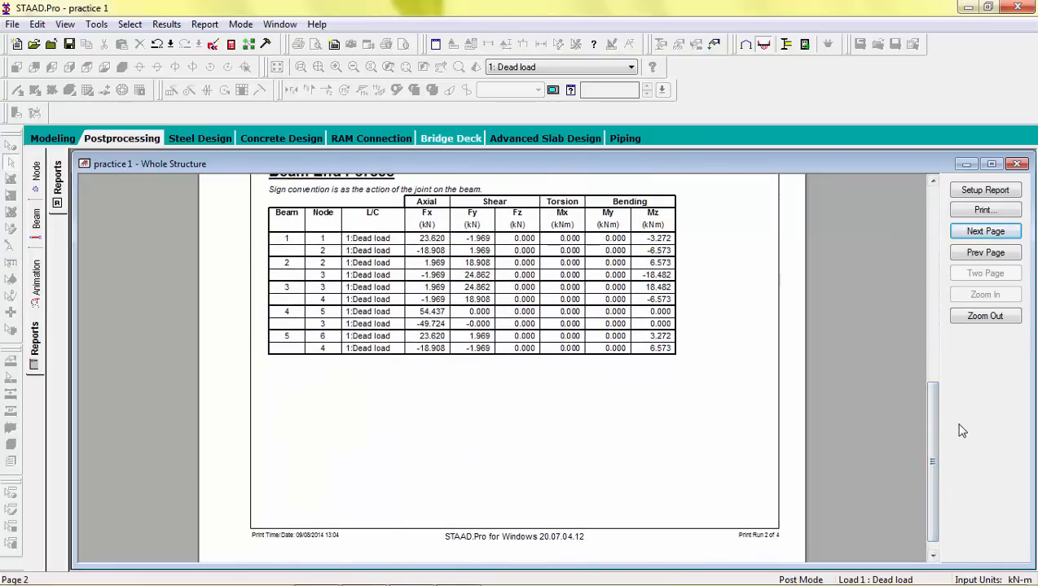
left_click(1011, 232)
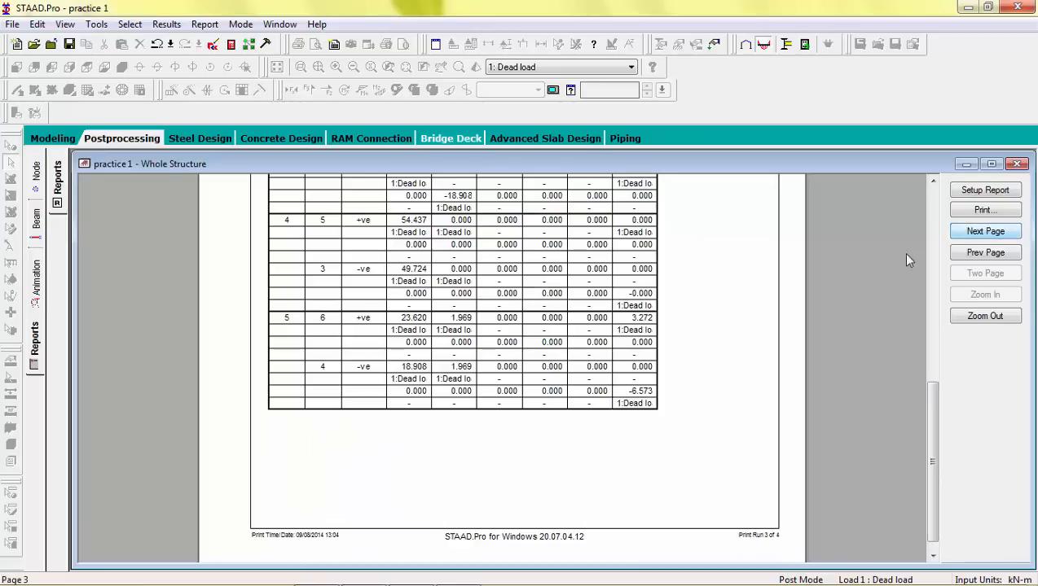
left_click(984, 232)
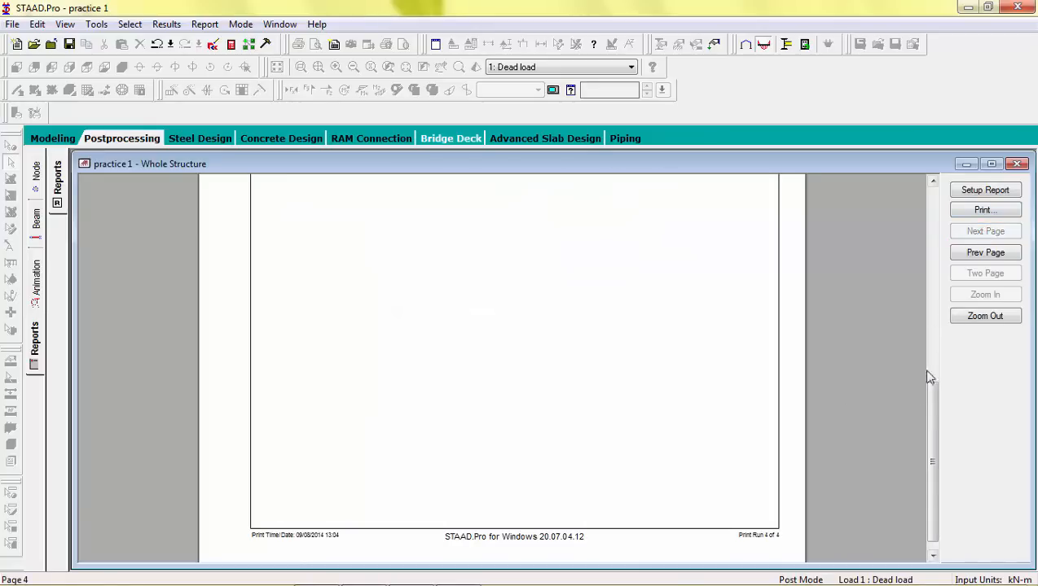
left_click_drag(926, 416, 938, 252)
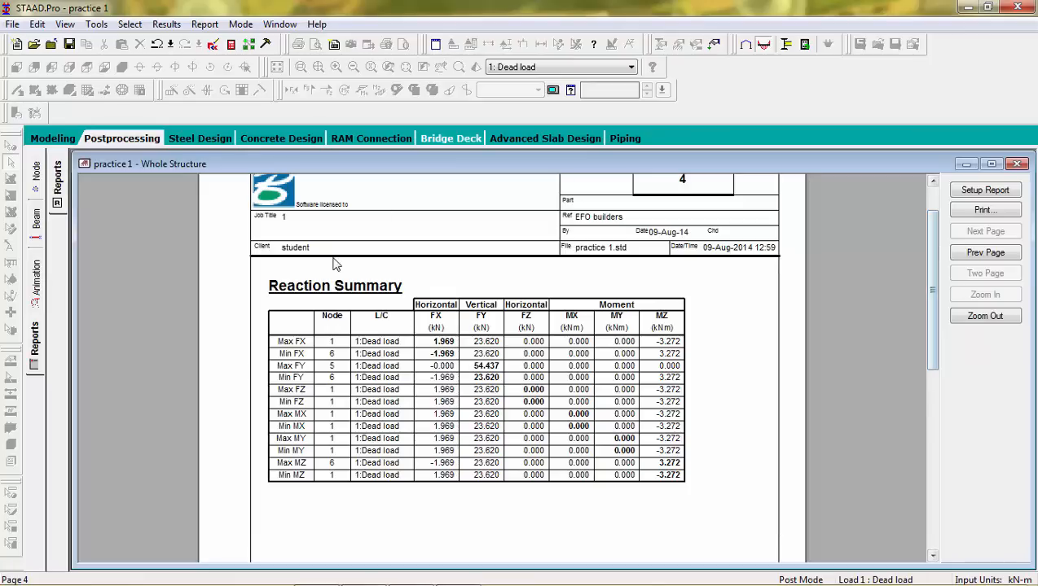
left_click(53, 140)
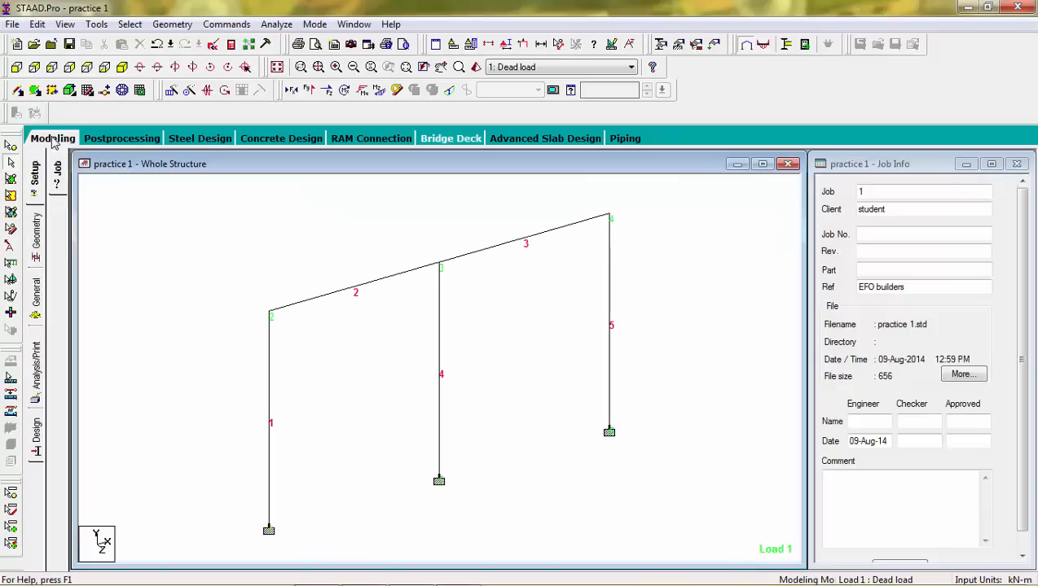